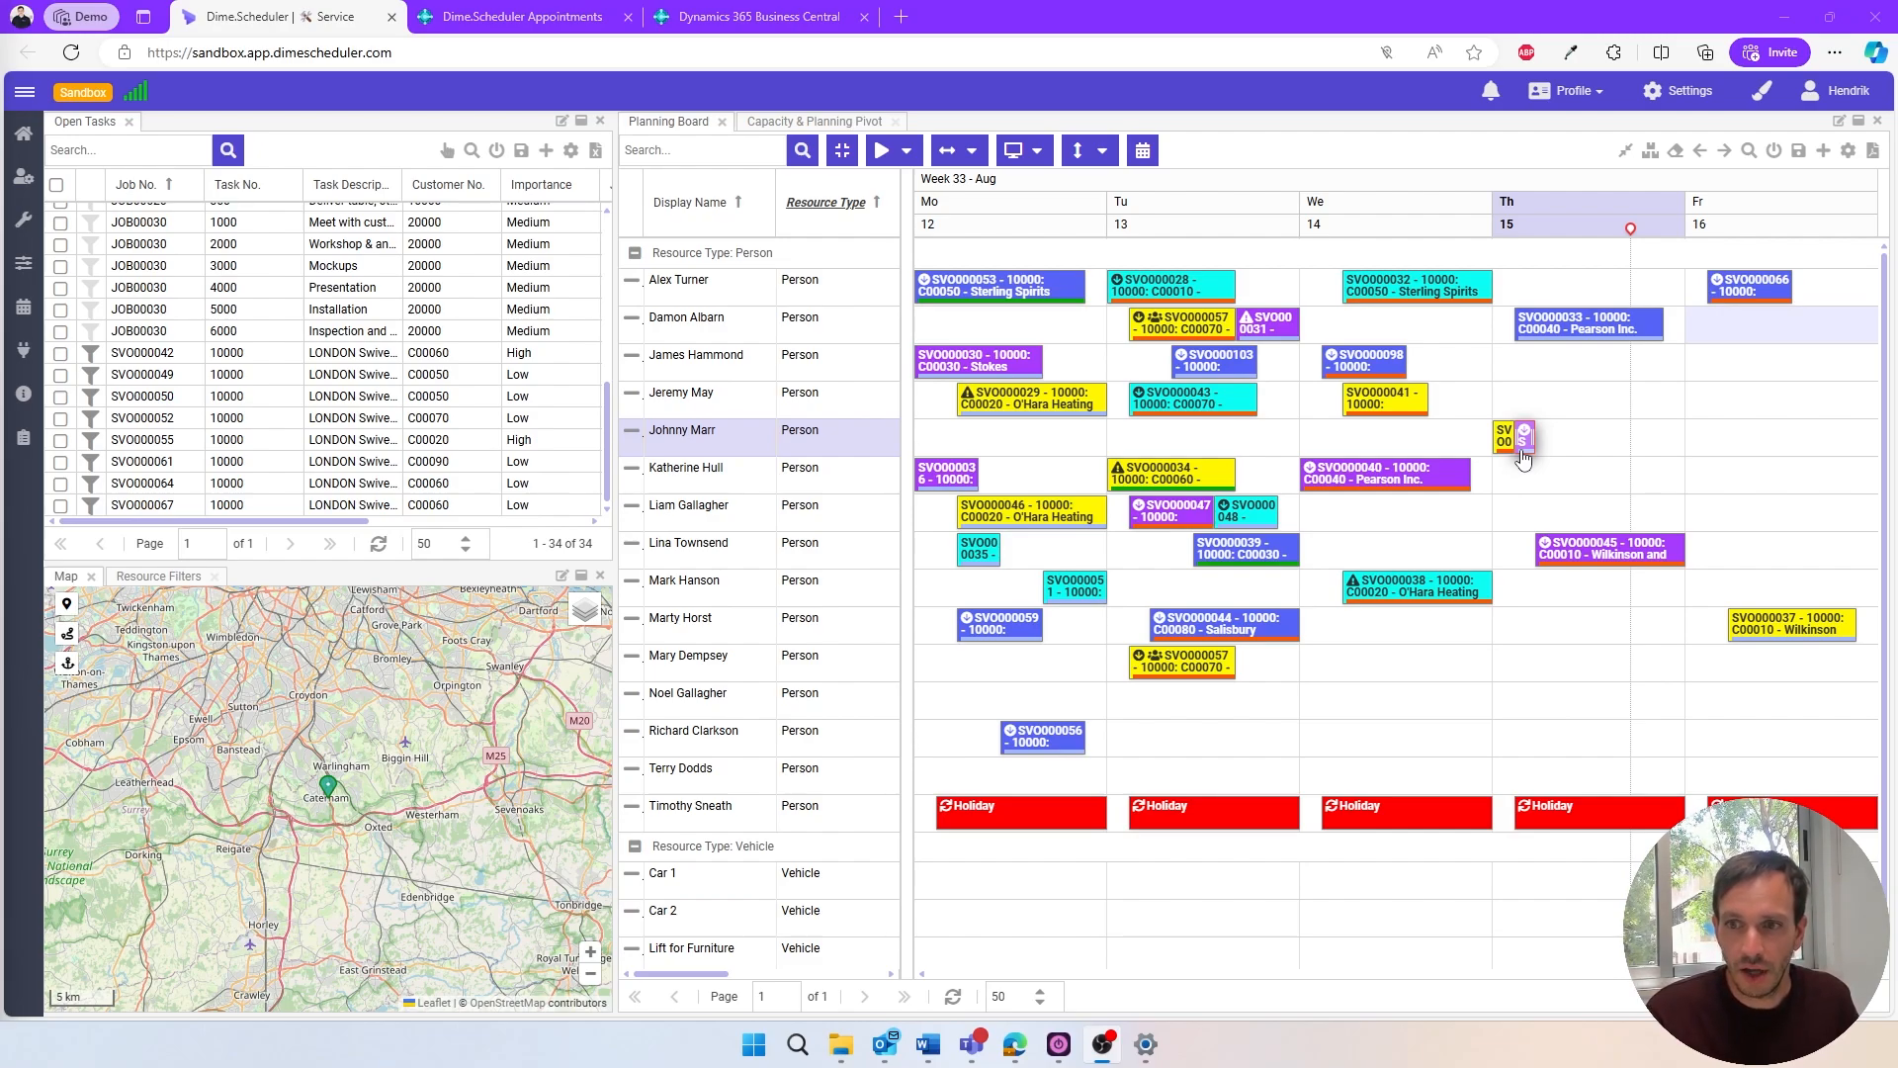
# - Open Thursday's 09:00 Caterham Electricity appointment and examine its category choices, time marker choices and assigned resources
pyautogui.doubleClick(1522, 449)
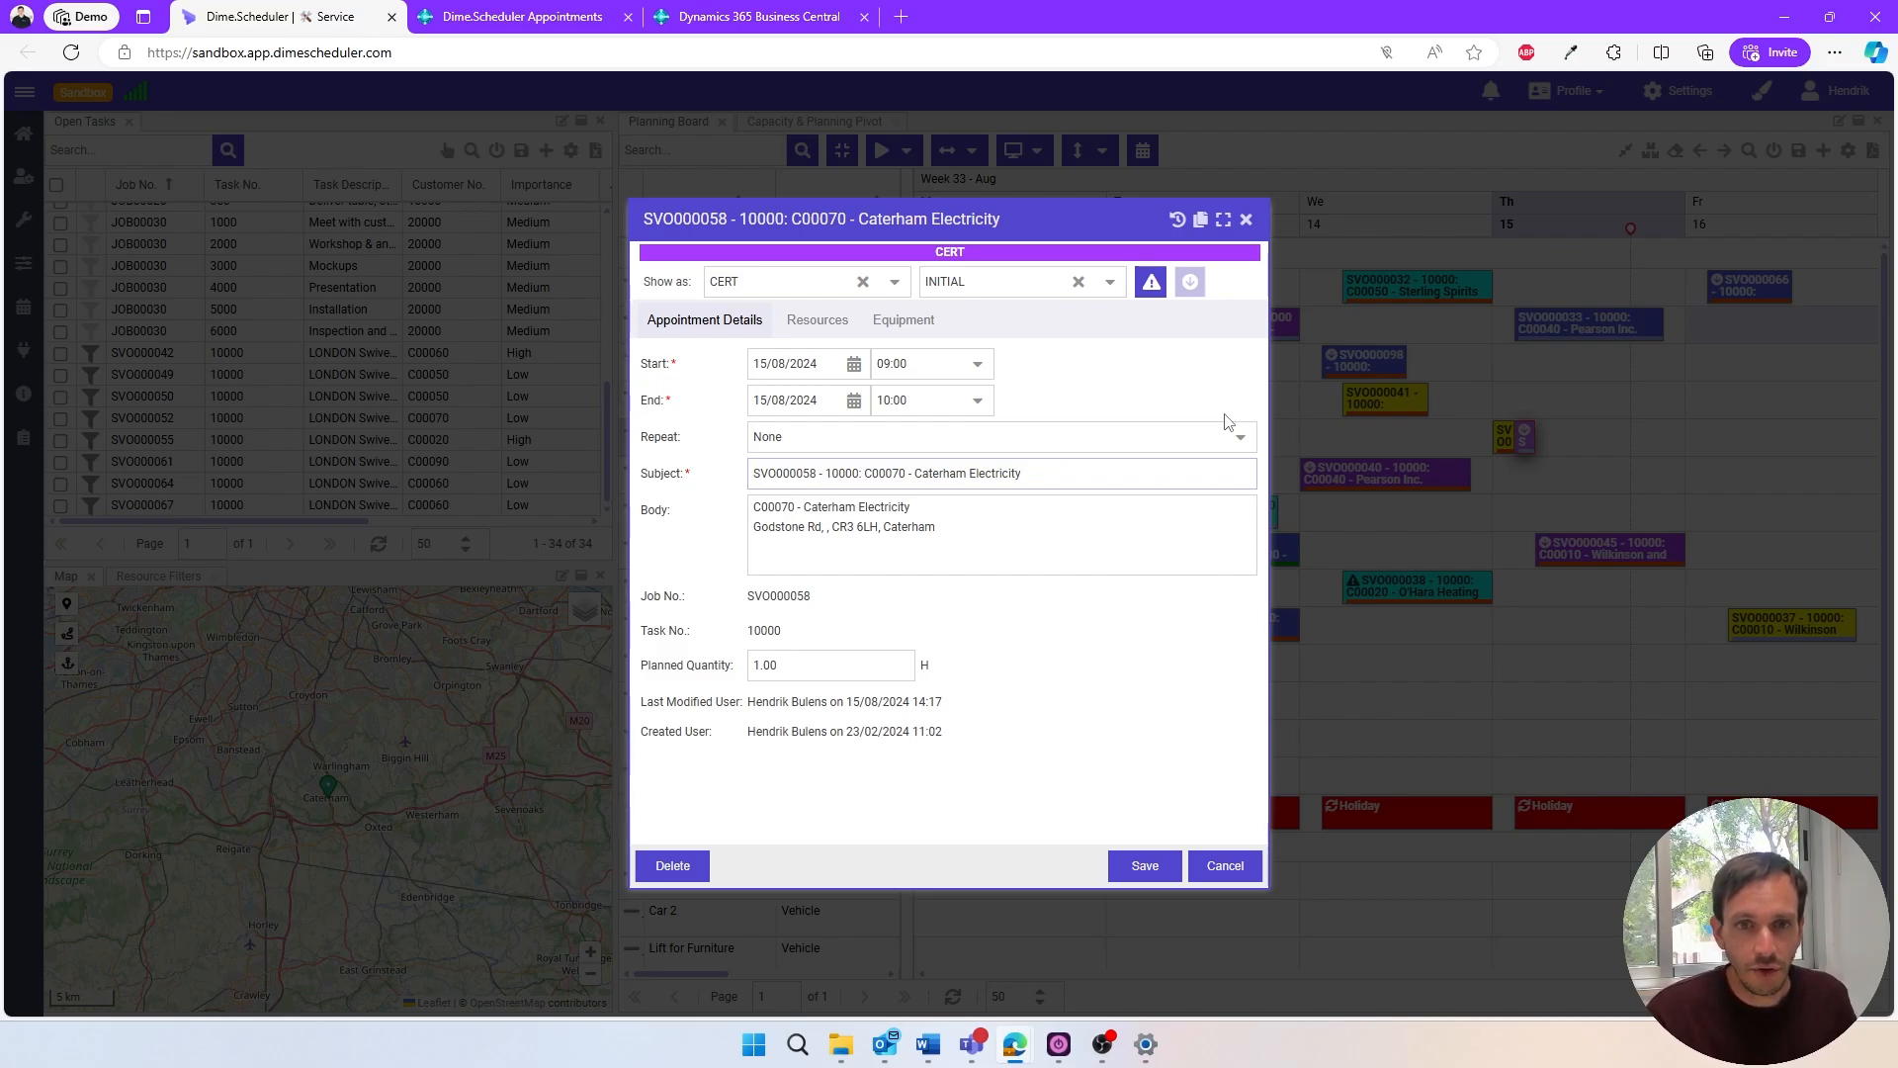
pyautogui.click(895, 287)
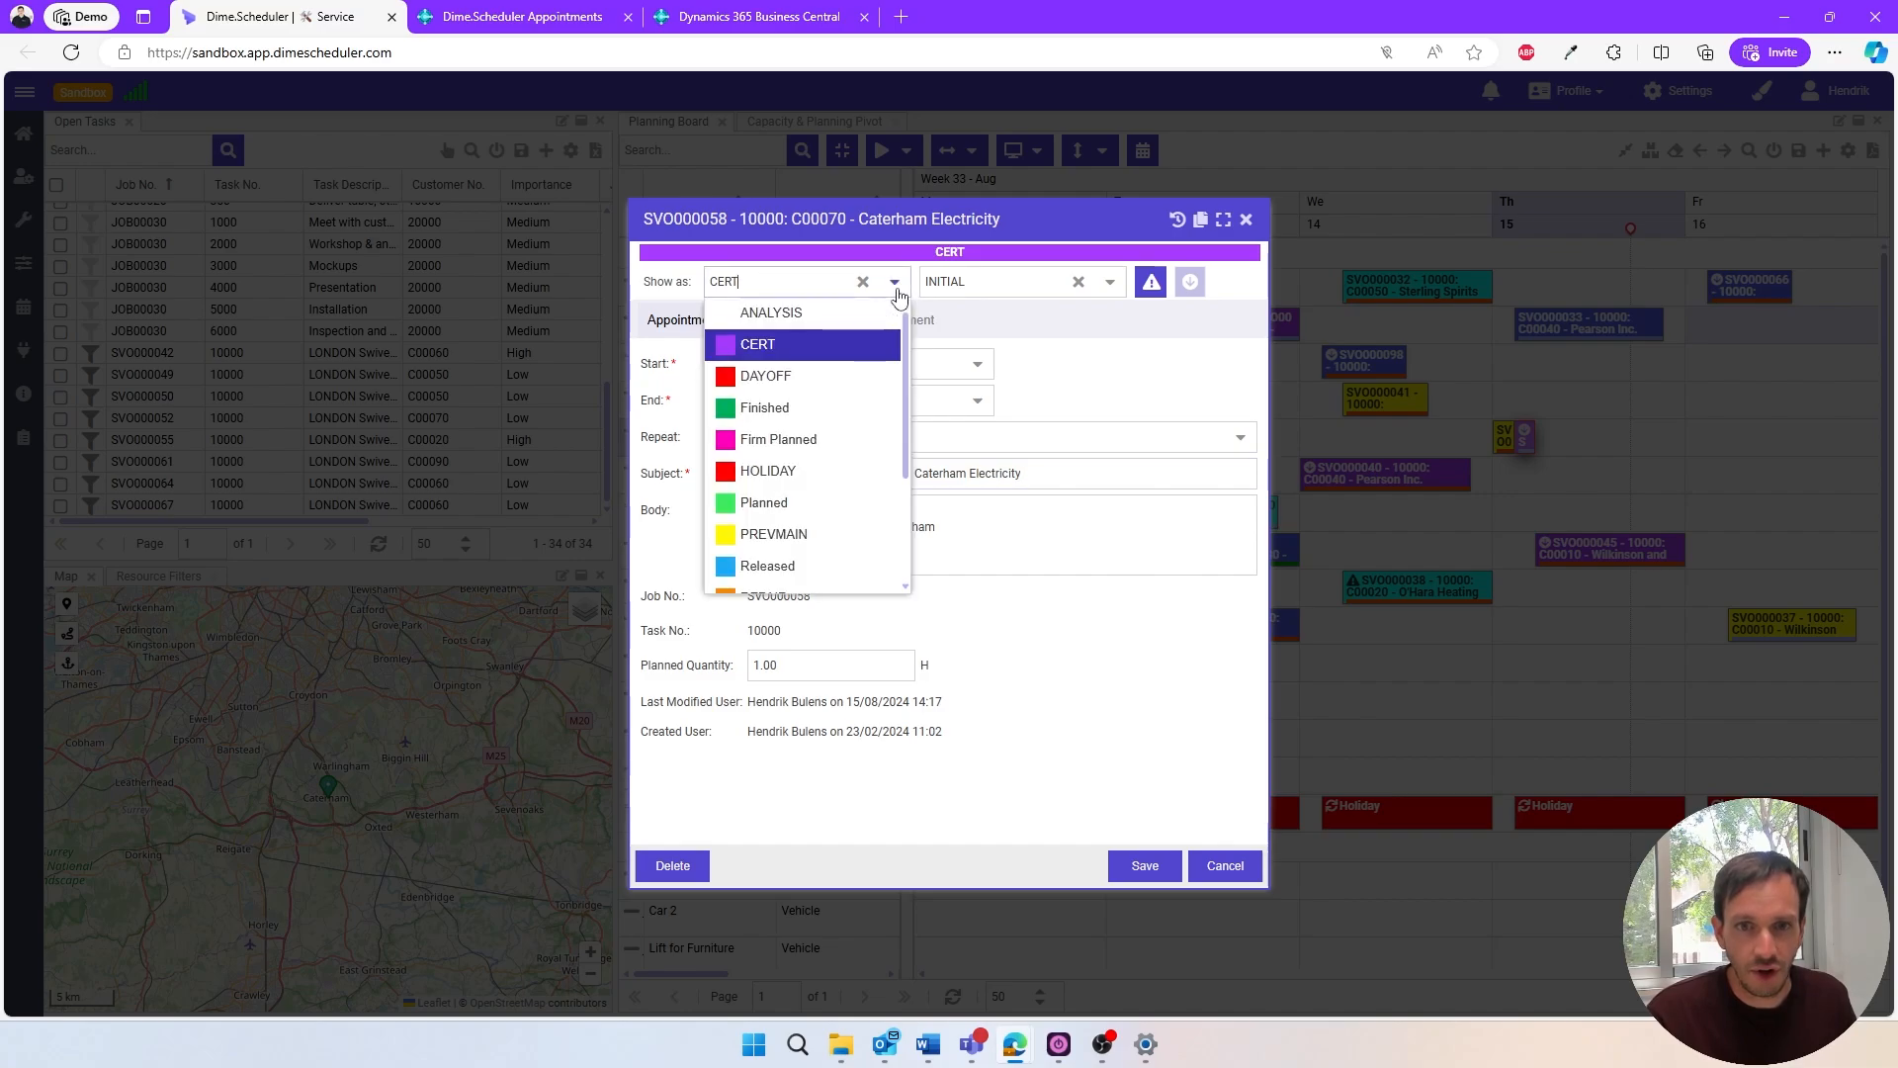
pyautogui.click(894, 284)
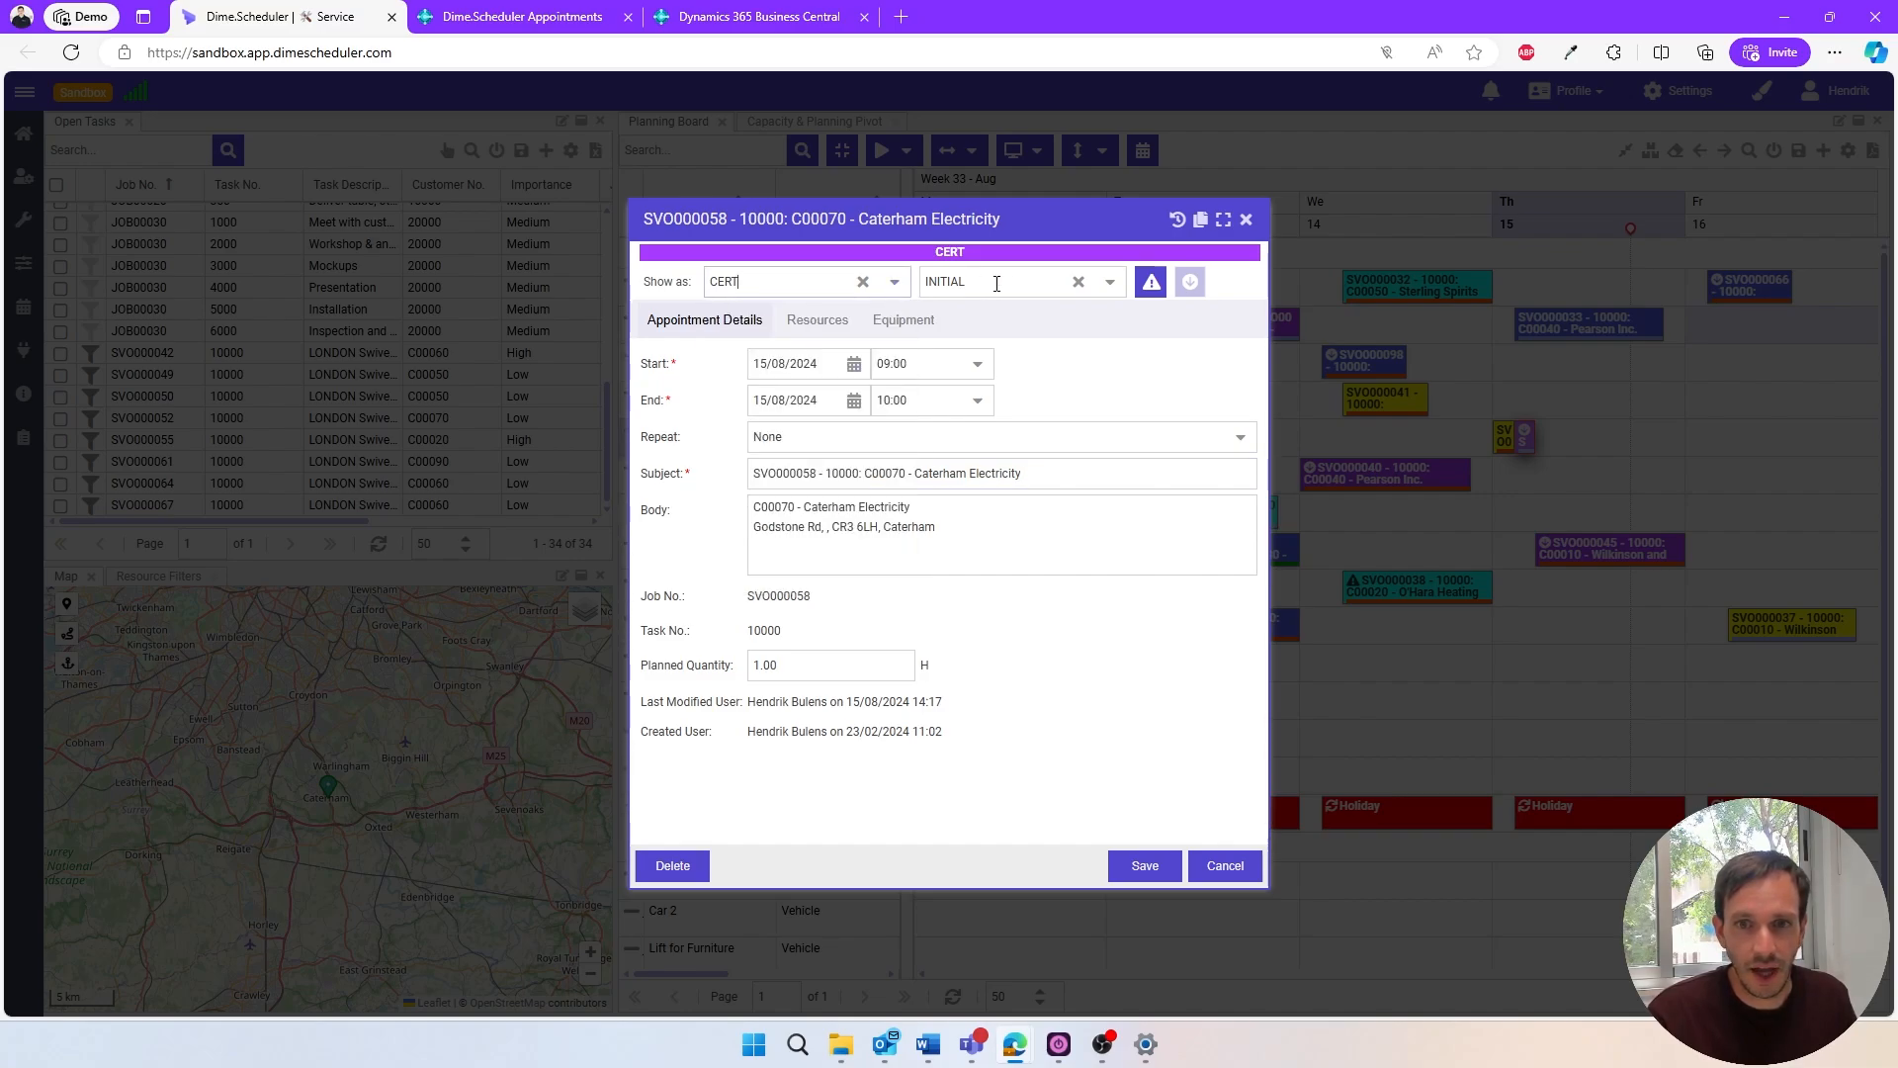
pyautogui.click(1110, 284)
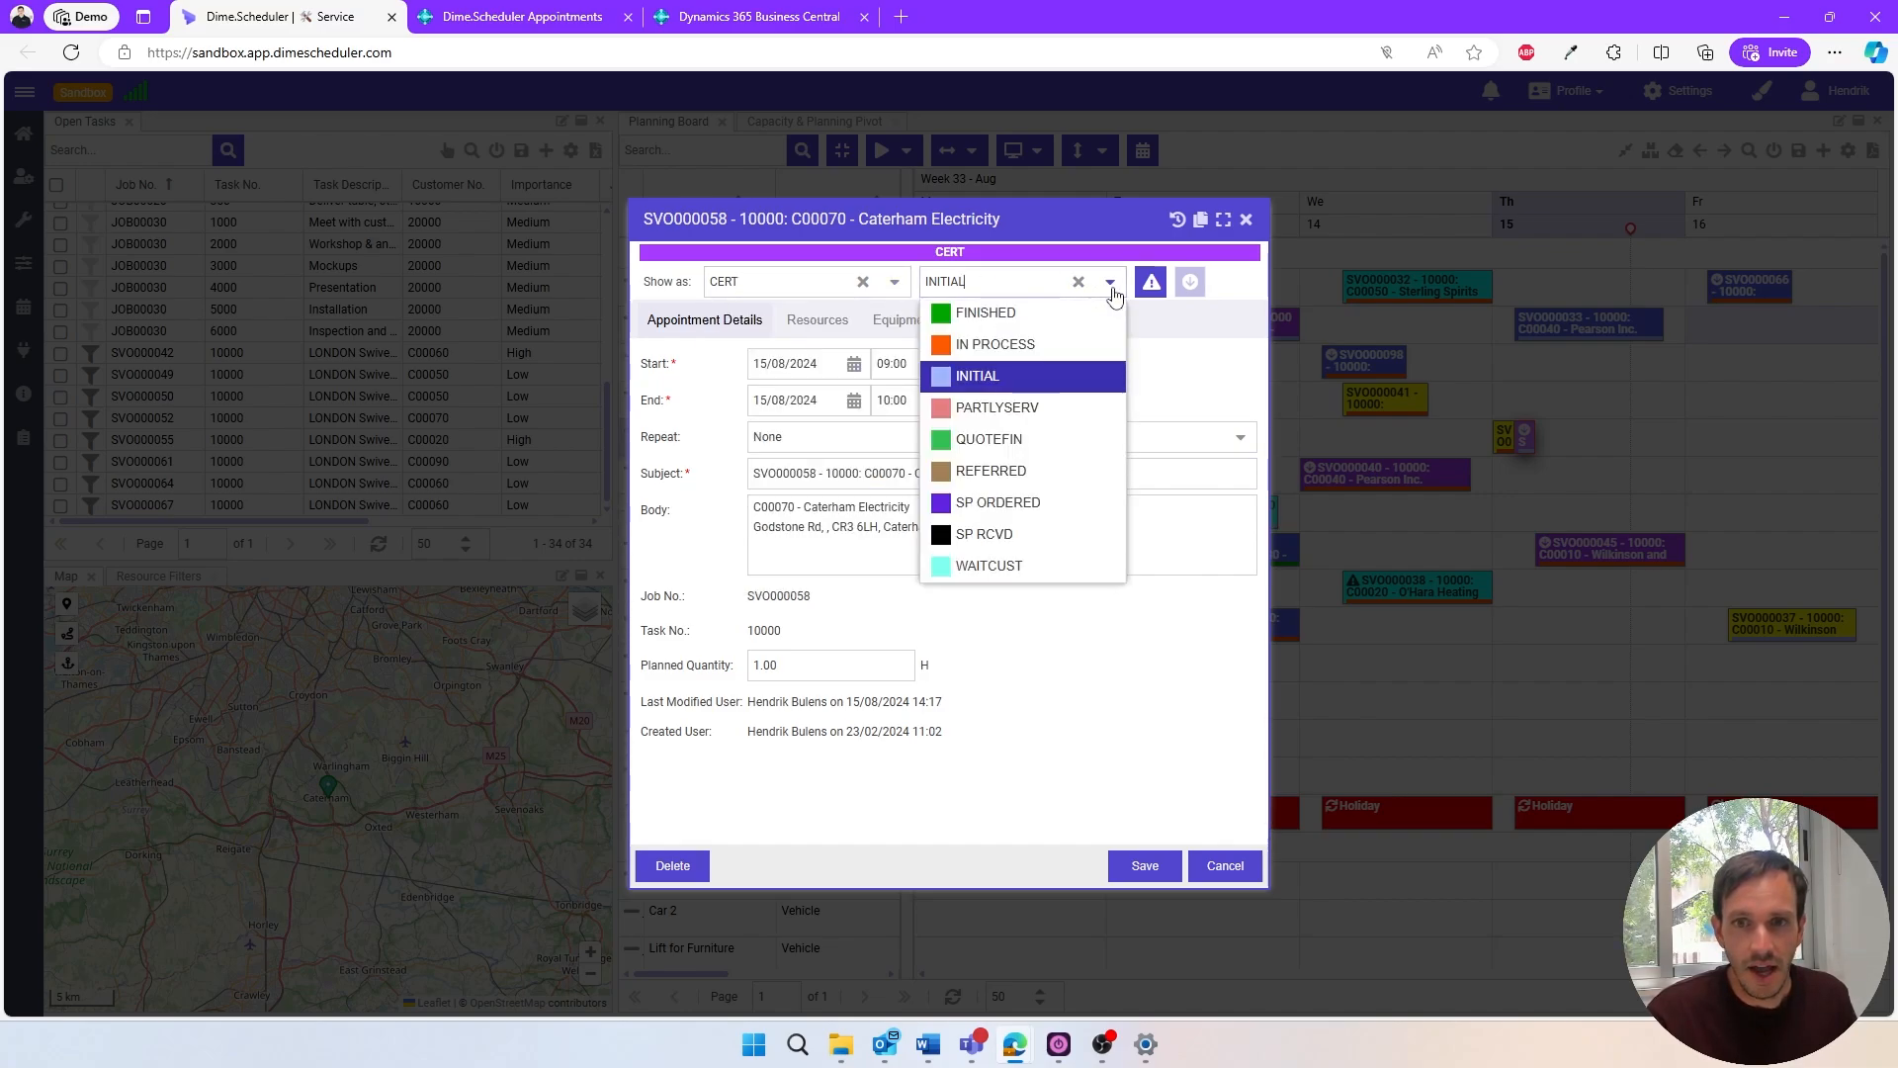
pyautogui.click(1111, 286)
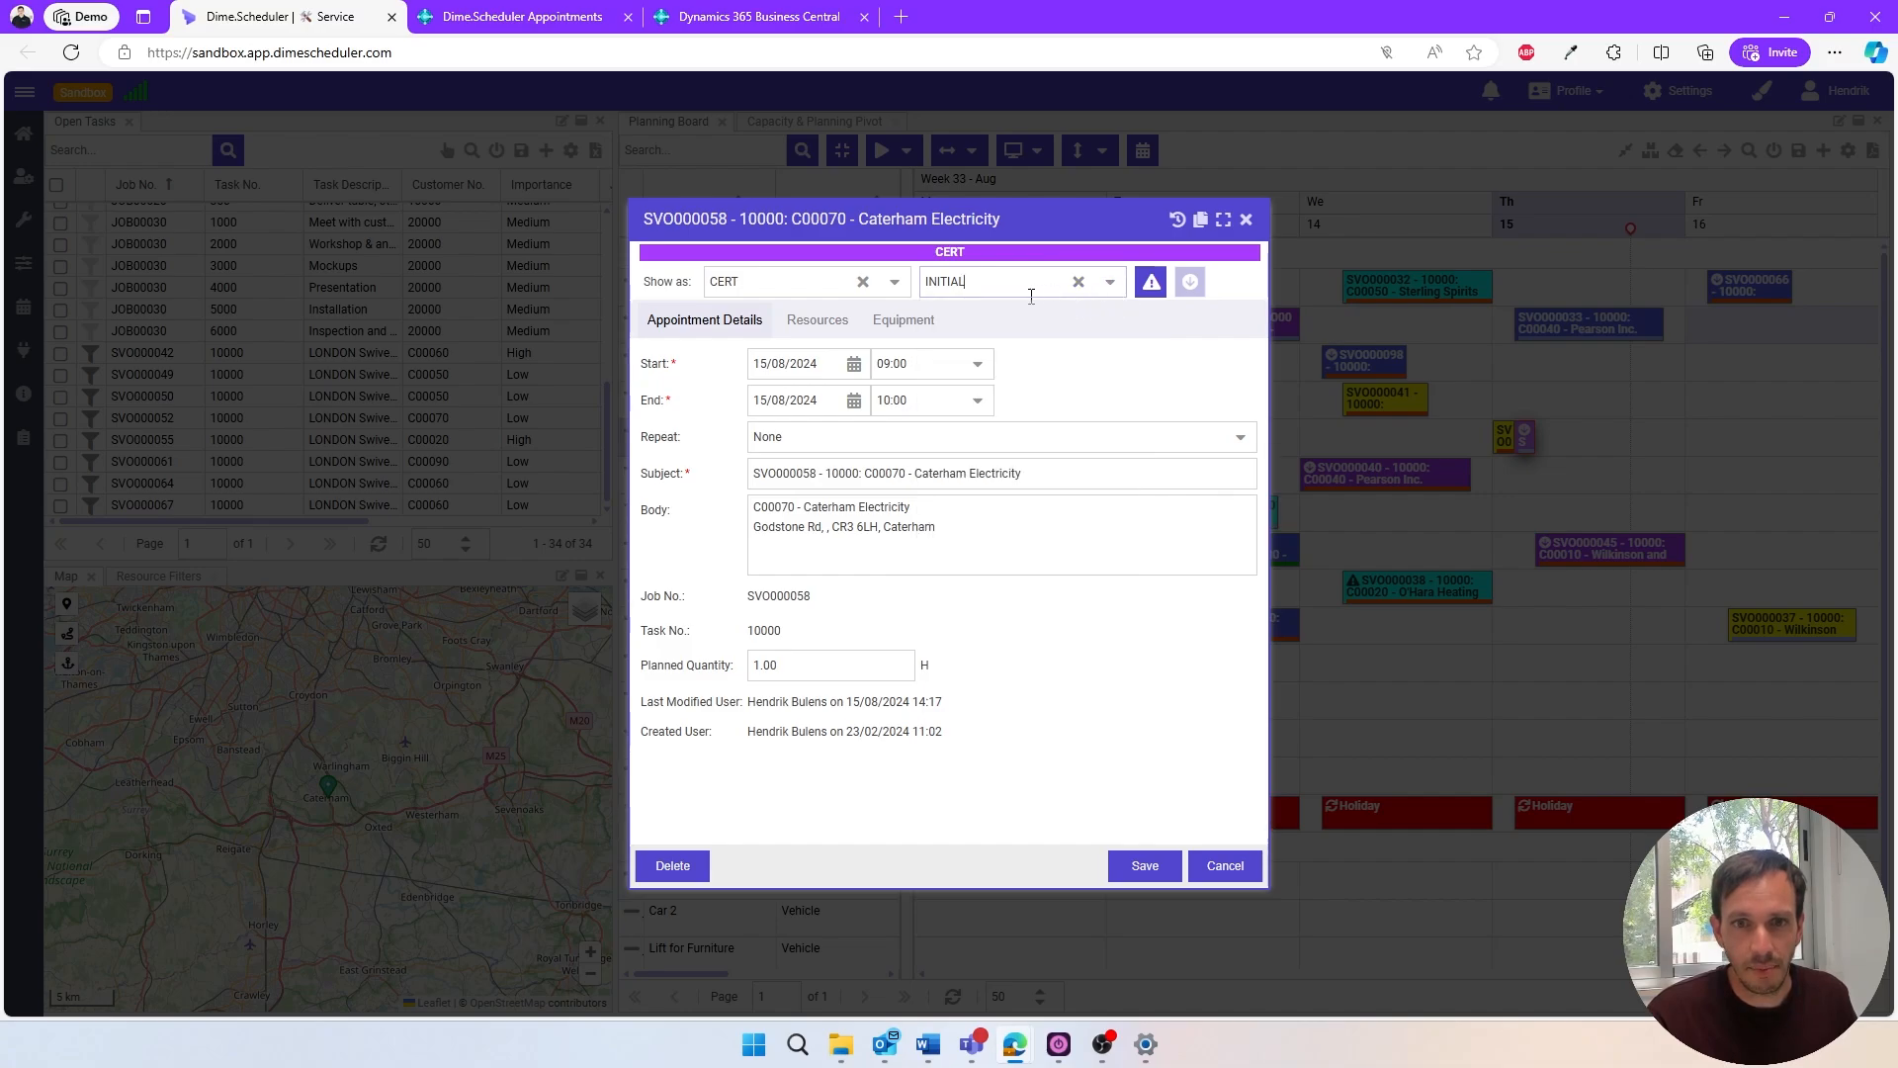
pyautogui.click(794, 336)
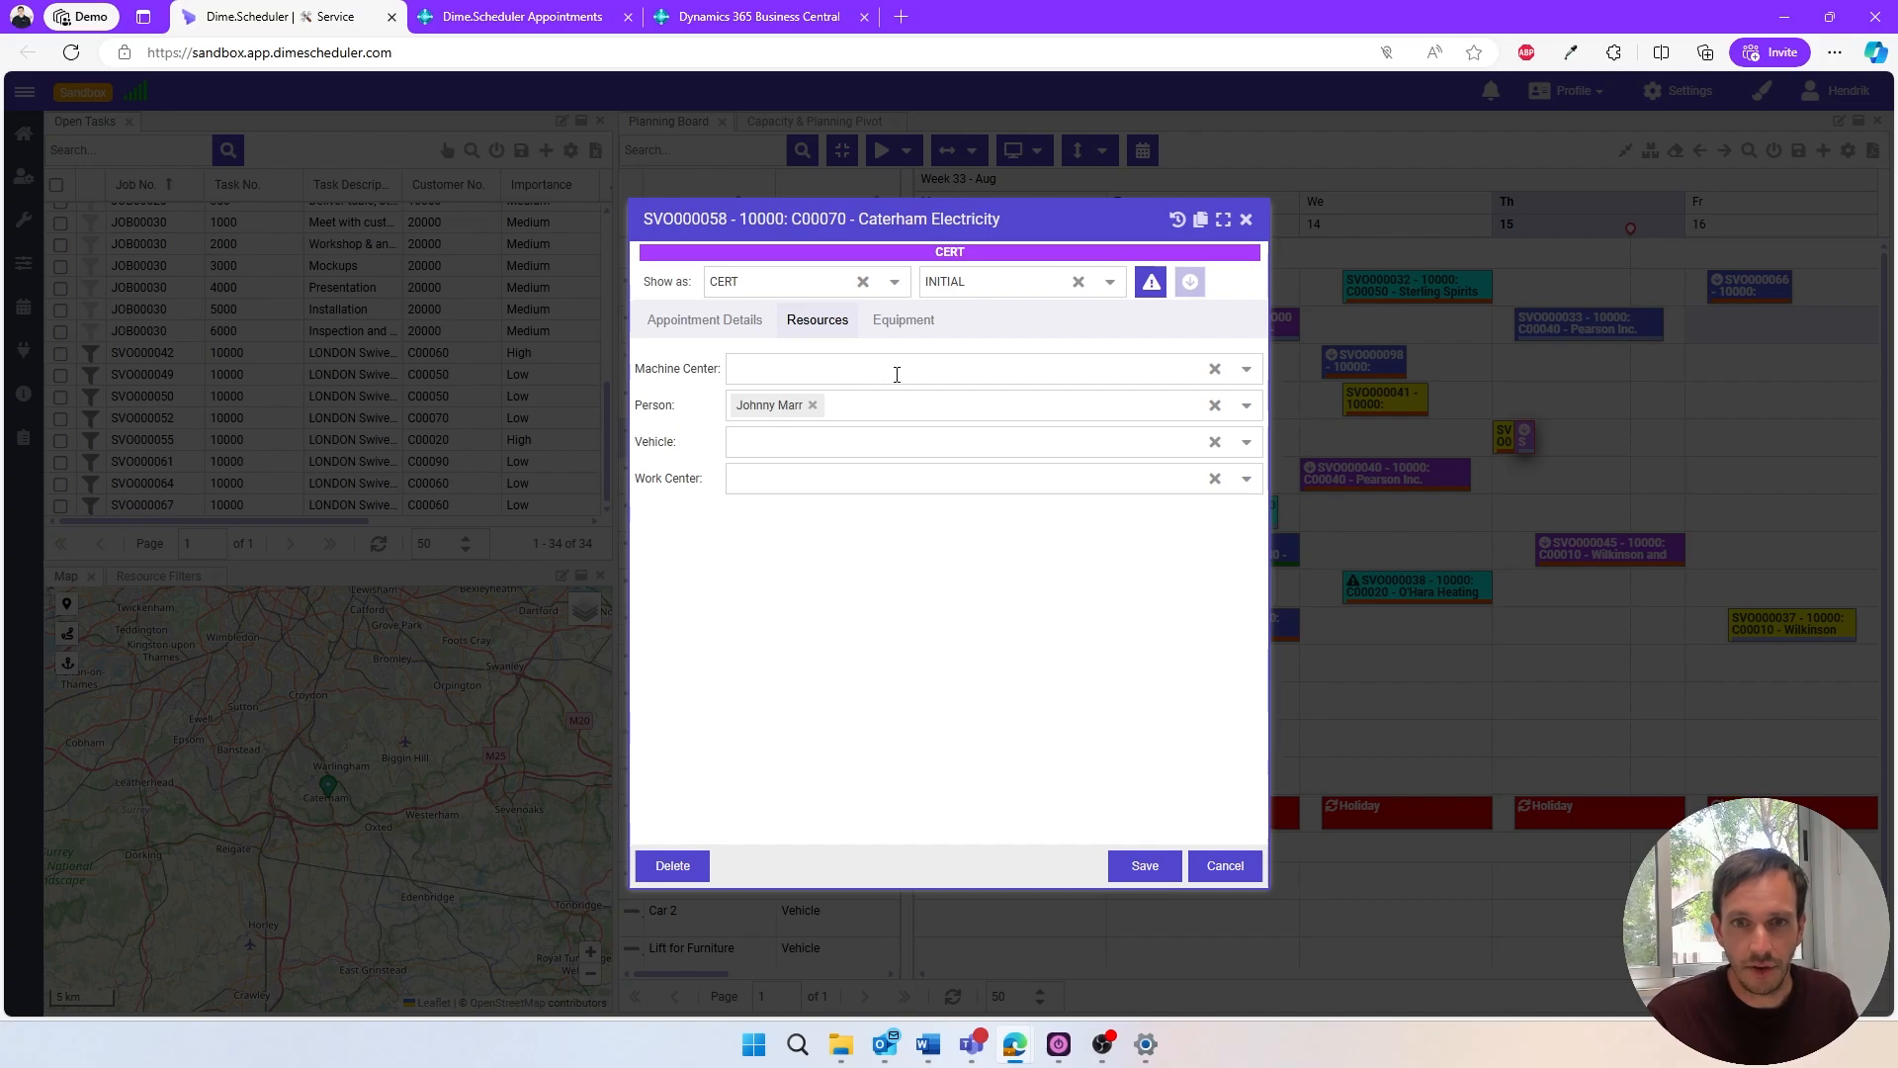
# - Mark hard hat and hearing protection as required equipment, enter the note "Beware of the dog" and save the appointment
pyautogui.click(907, 342)
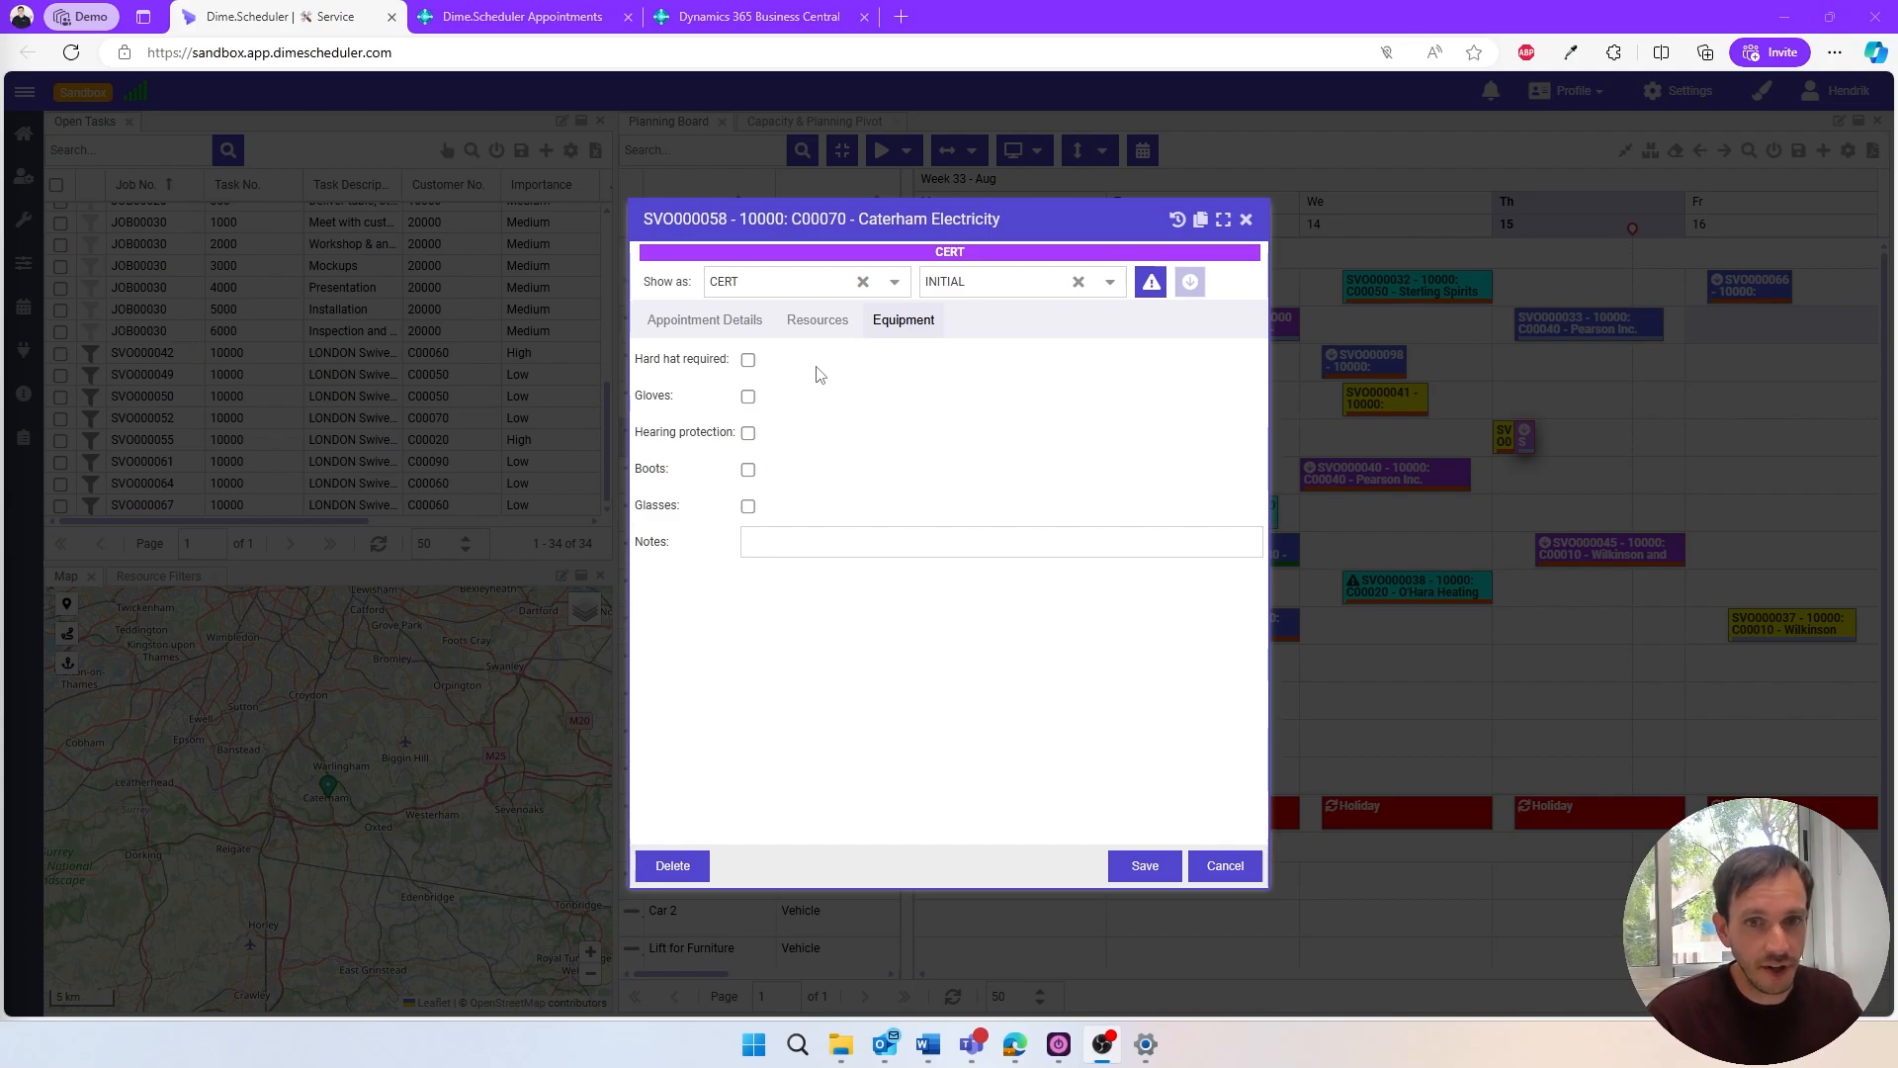
pyautogui.click(749, 360)
pyautogui.click(748, 433)
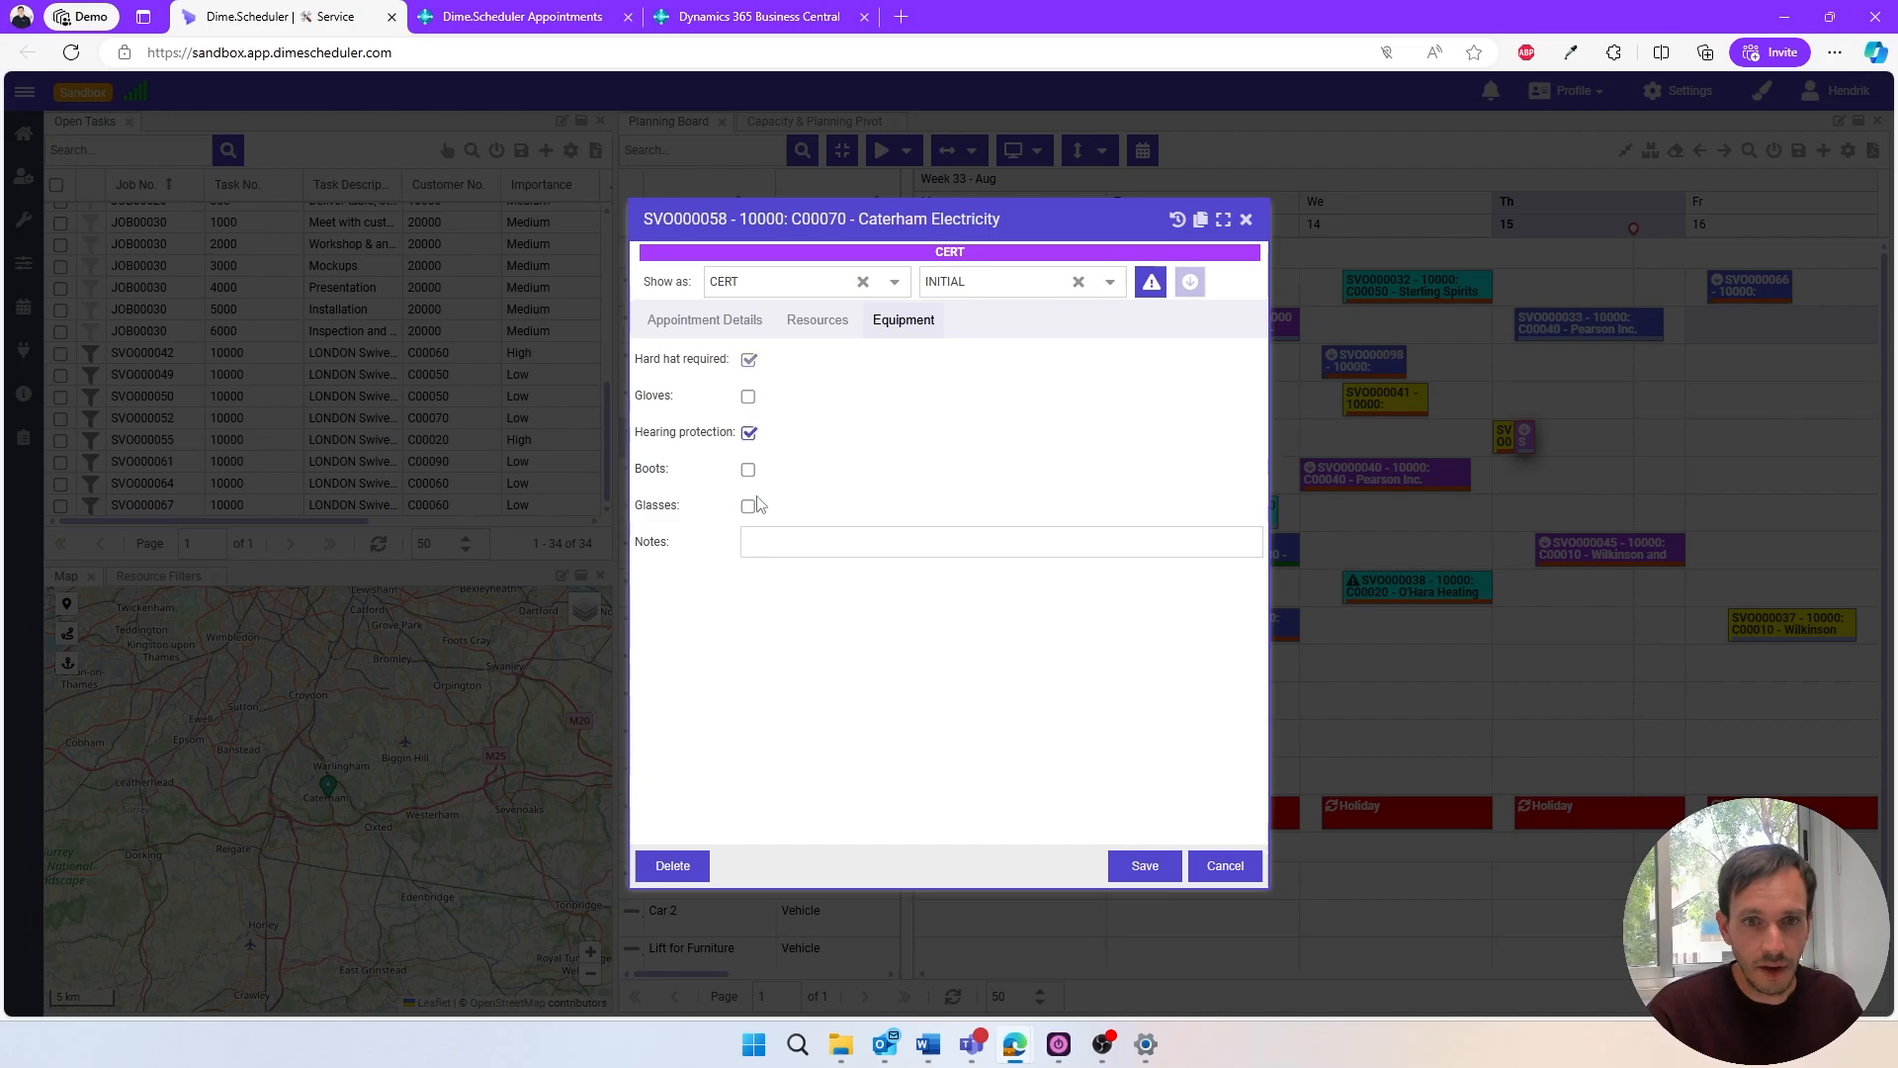
pyautogui.click(781, 544)
pyautogui.write('Bewa')
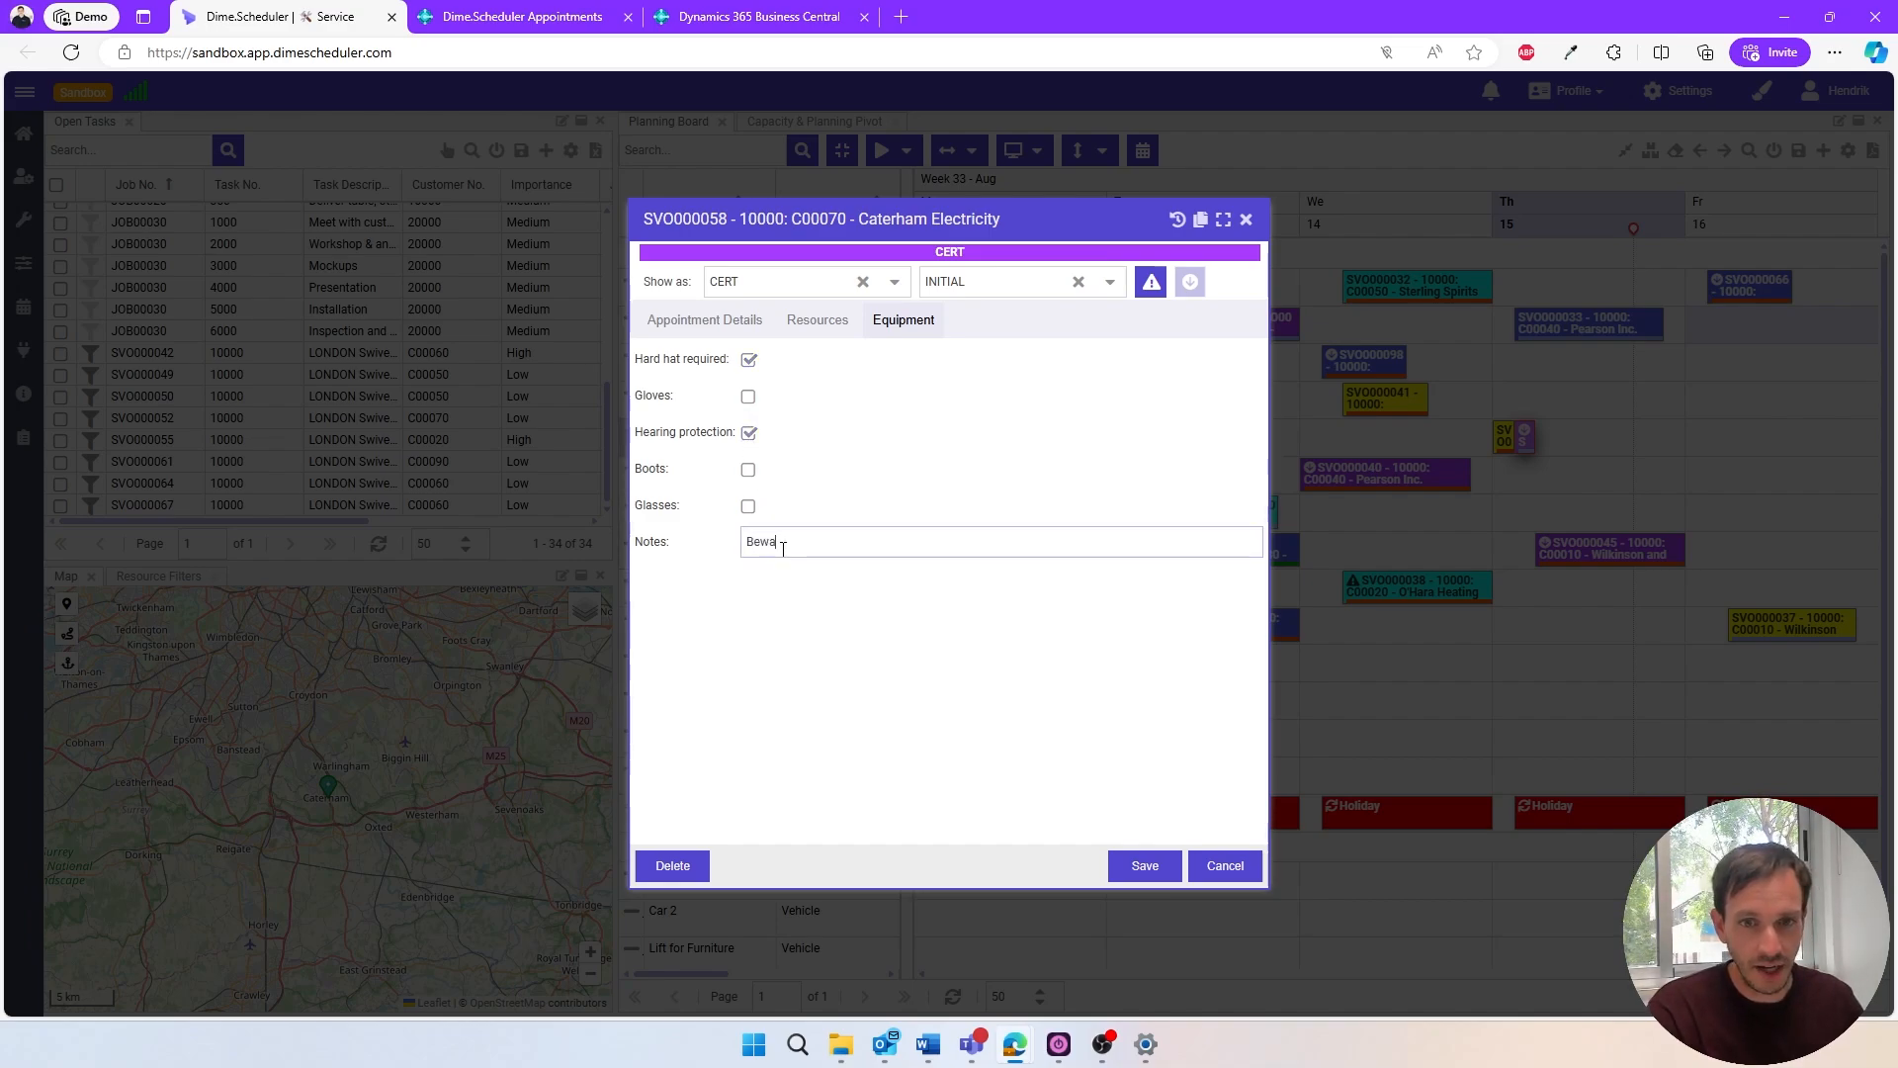
pyautogui.write('re of the dog')
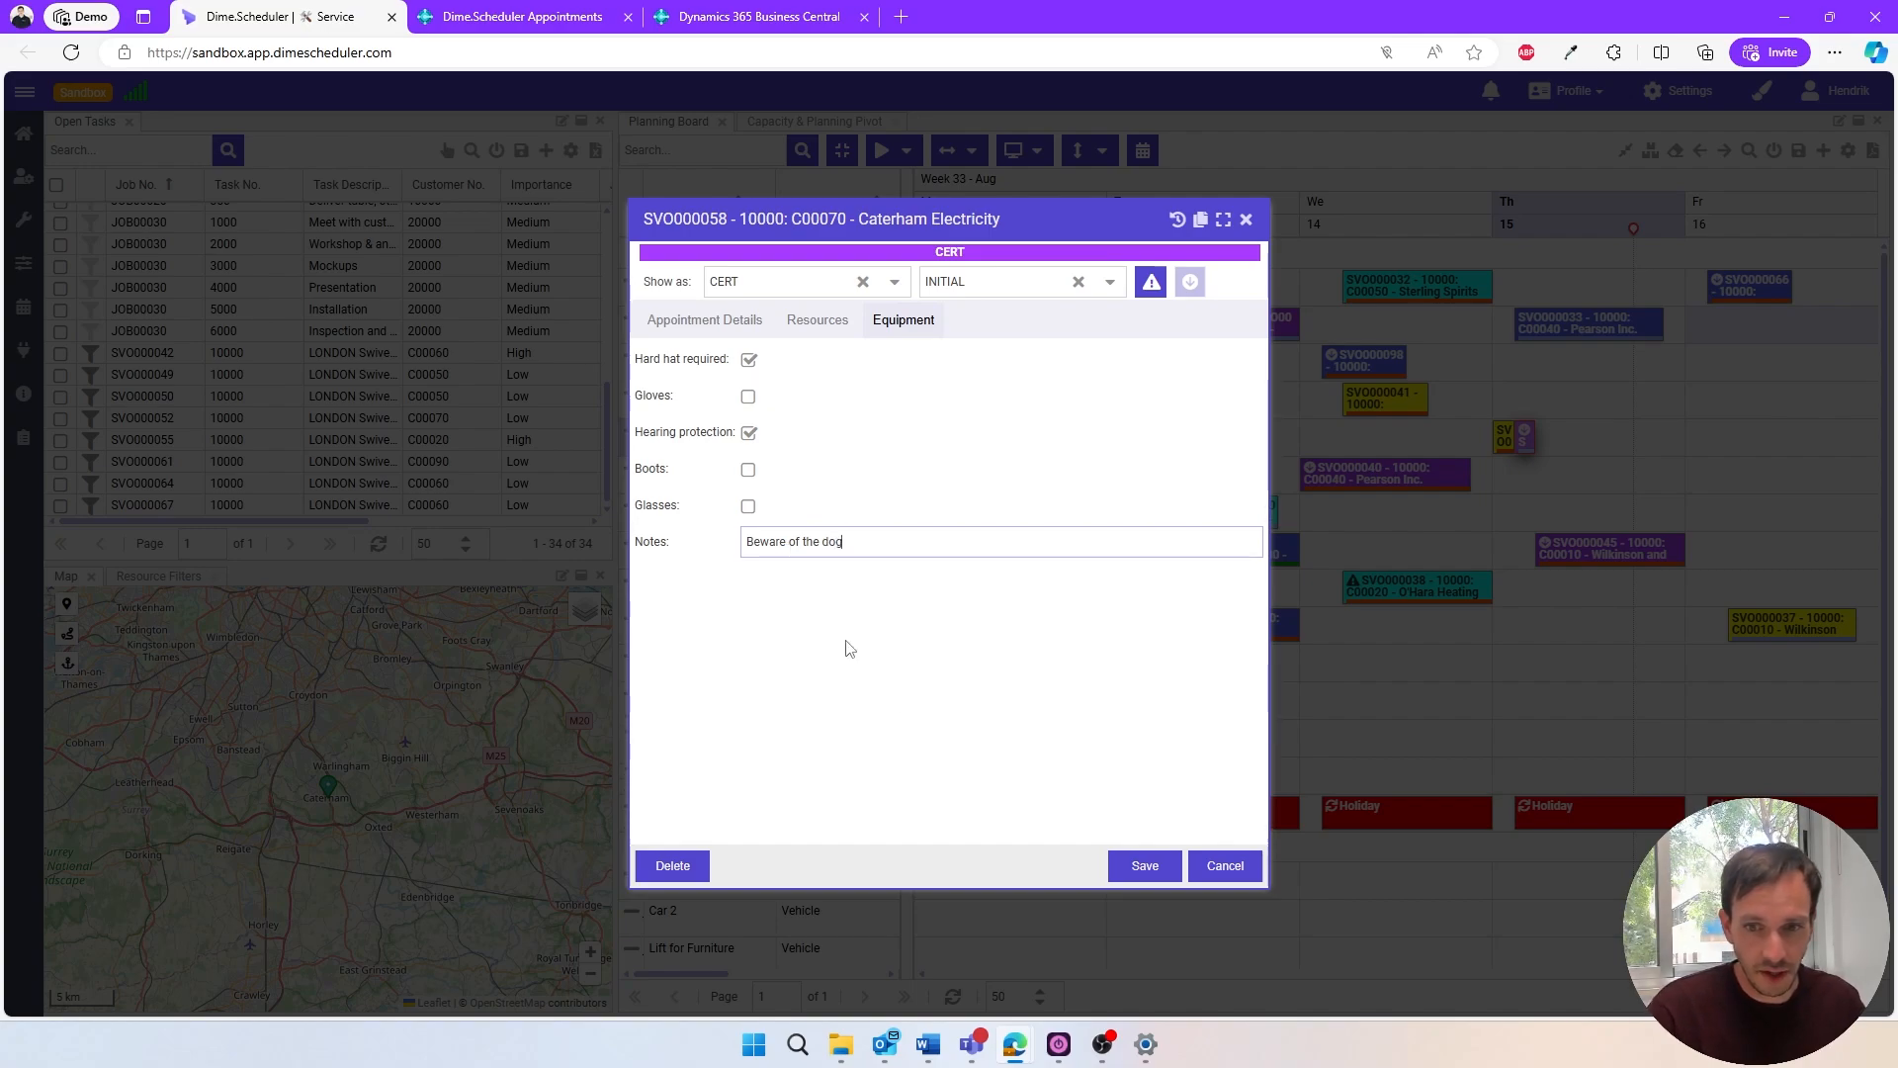
pyautogui.click(1130, 866)
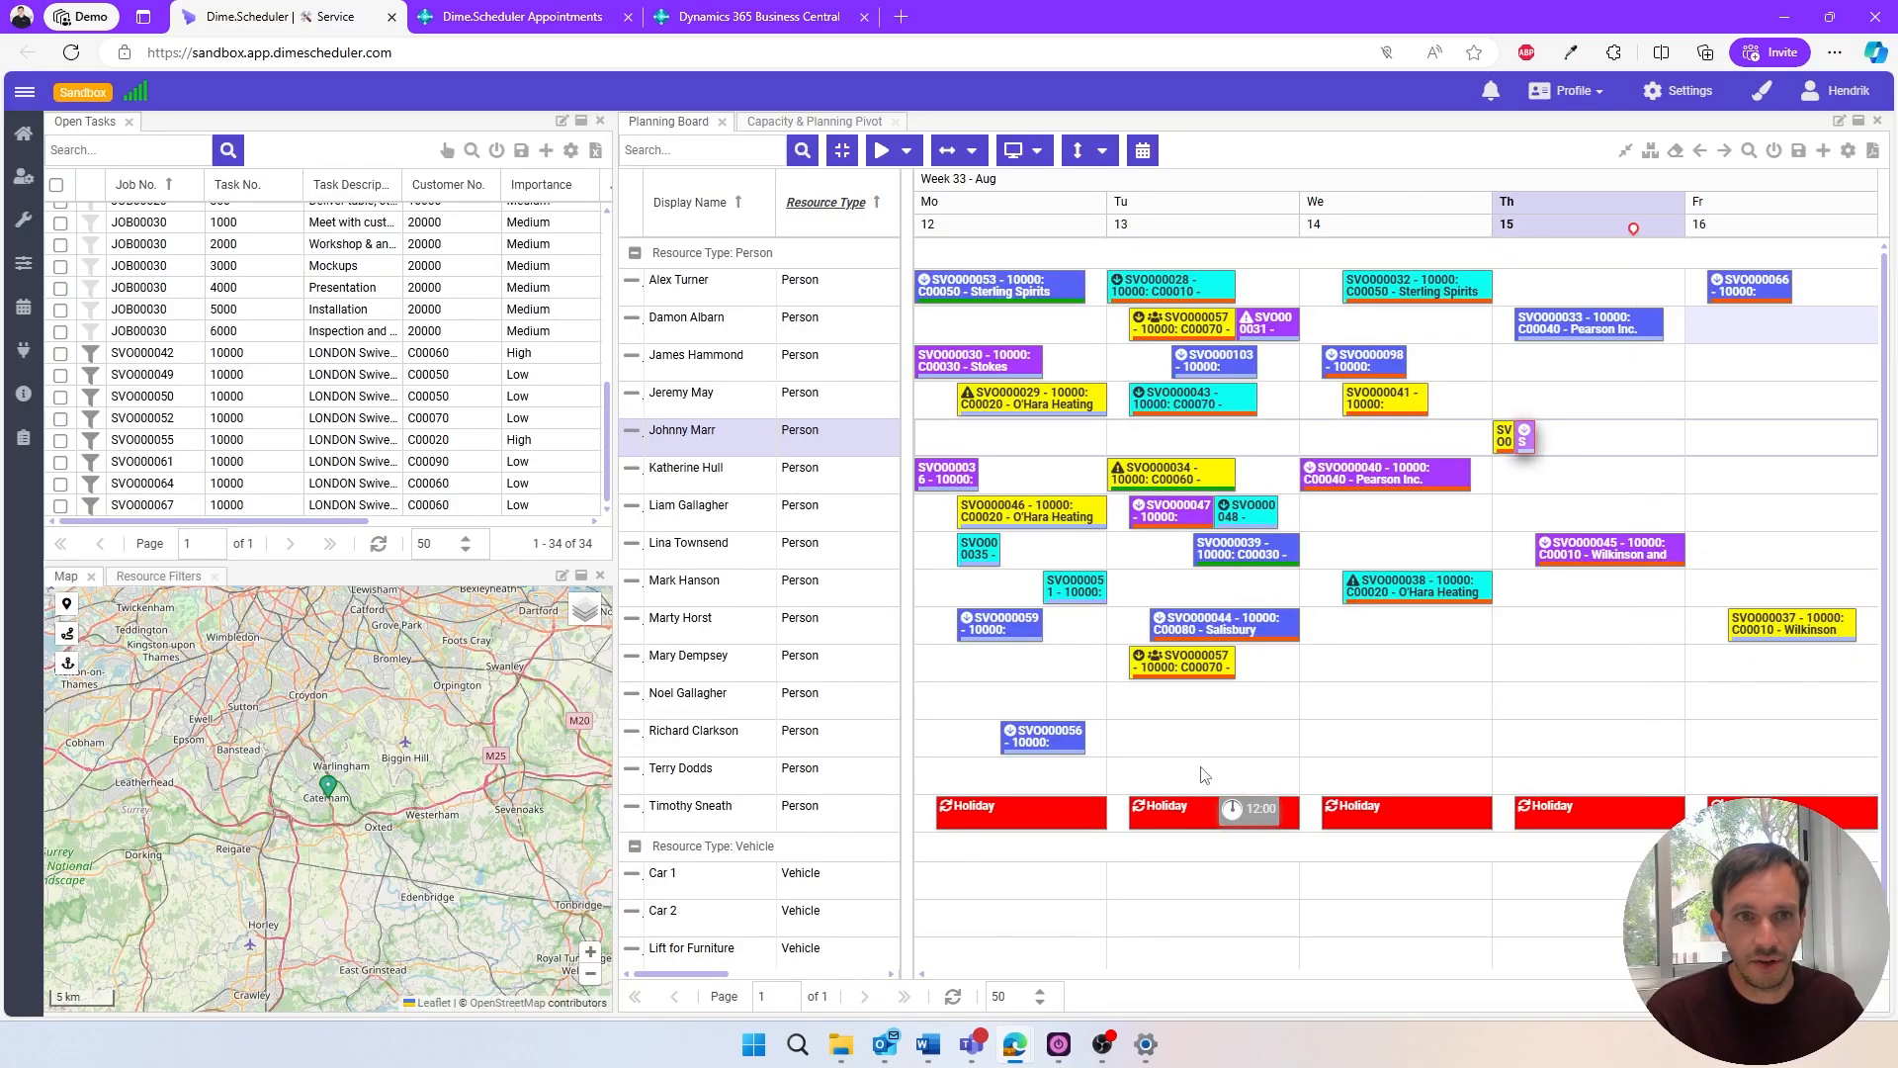
# - Switch to Business Central, open the latest processed Caterham Electricity appointment record and examine its planning details, resources and field values
pyautogui.click(459, 22)
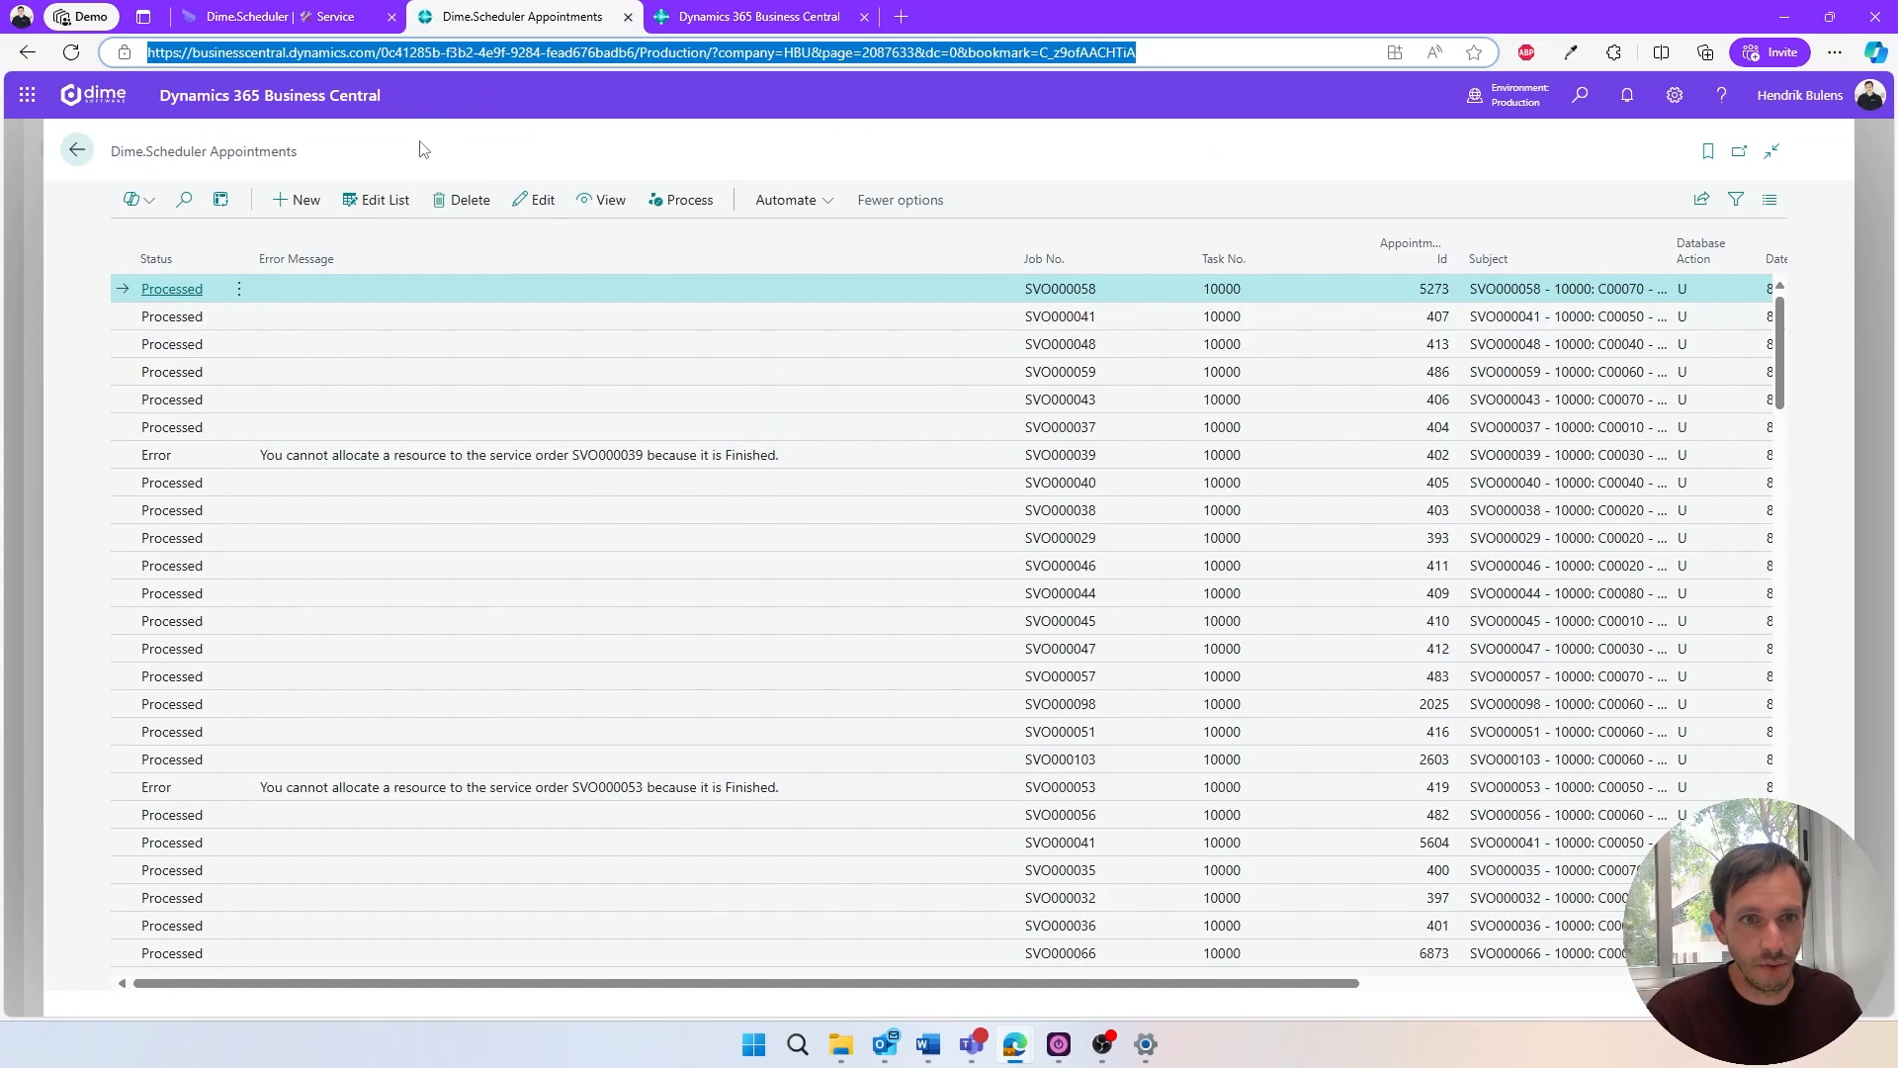
pyautogui.click(424, 148)
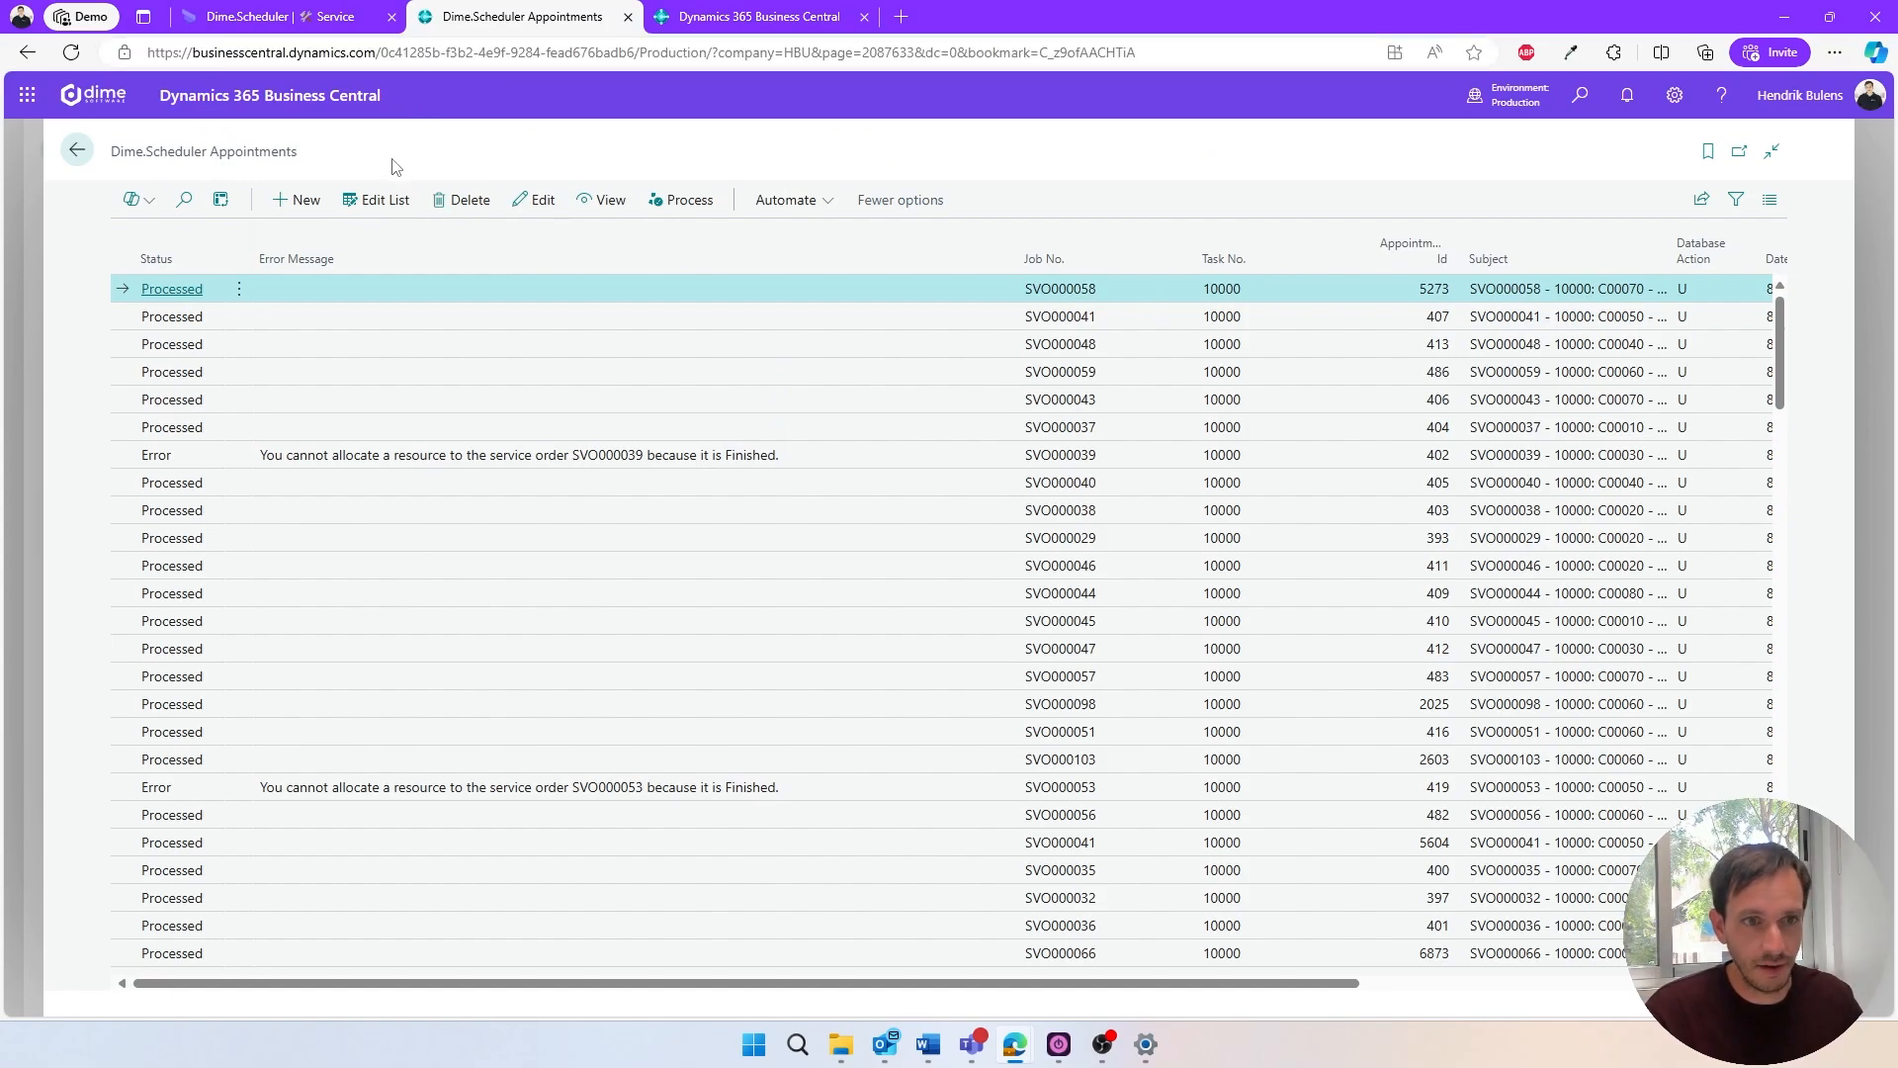
pyautogui.click(188, 289)
pyautogui.scroll(-1, 554, 356)
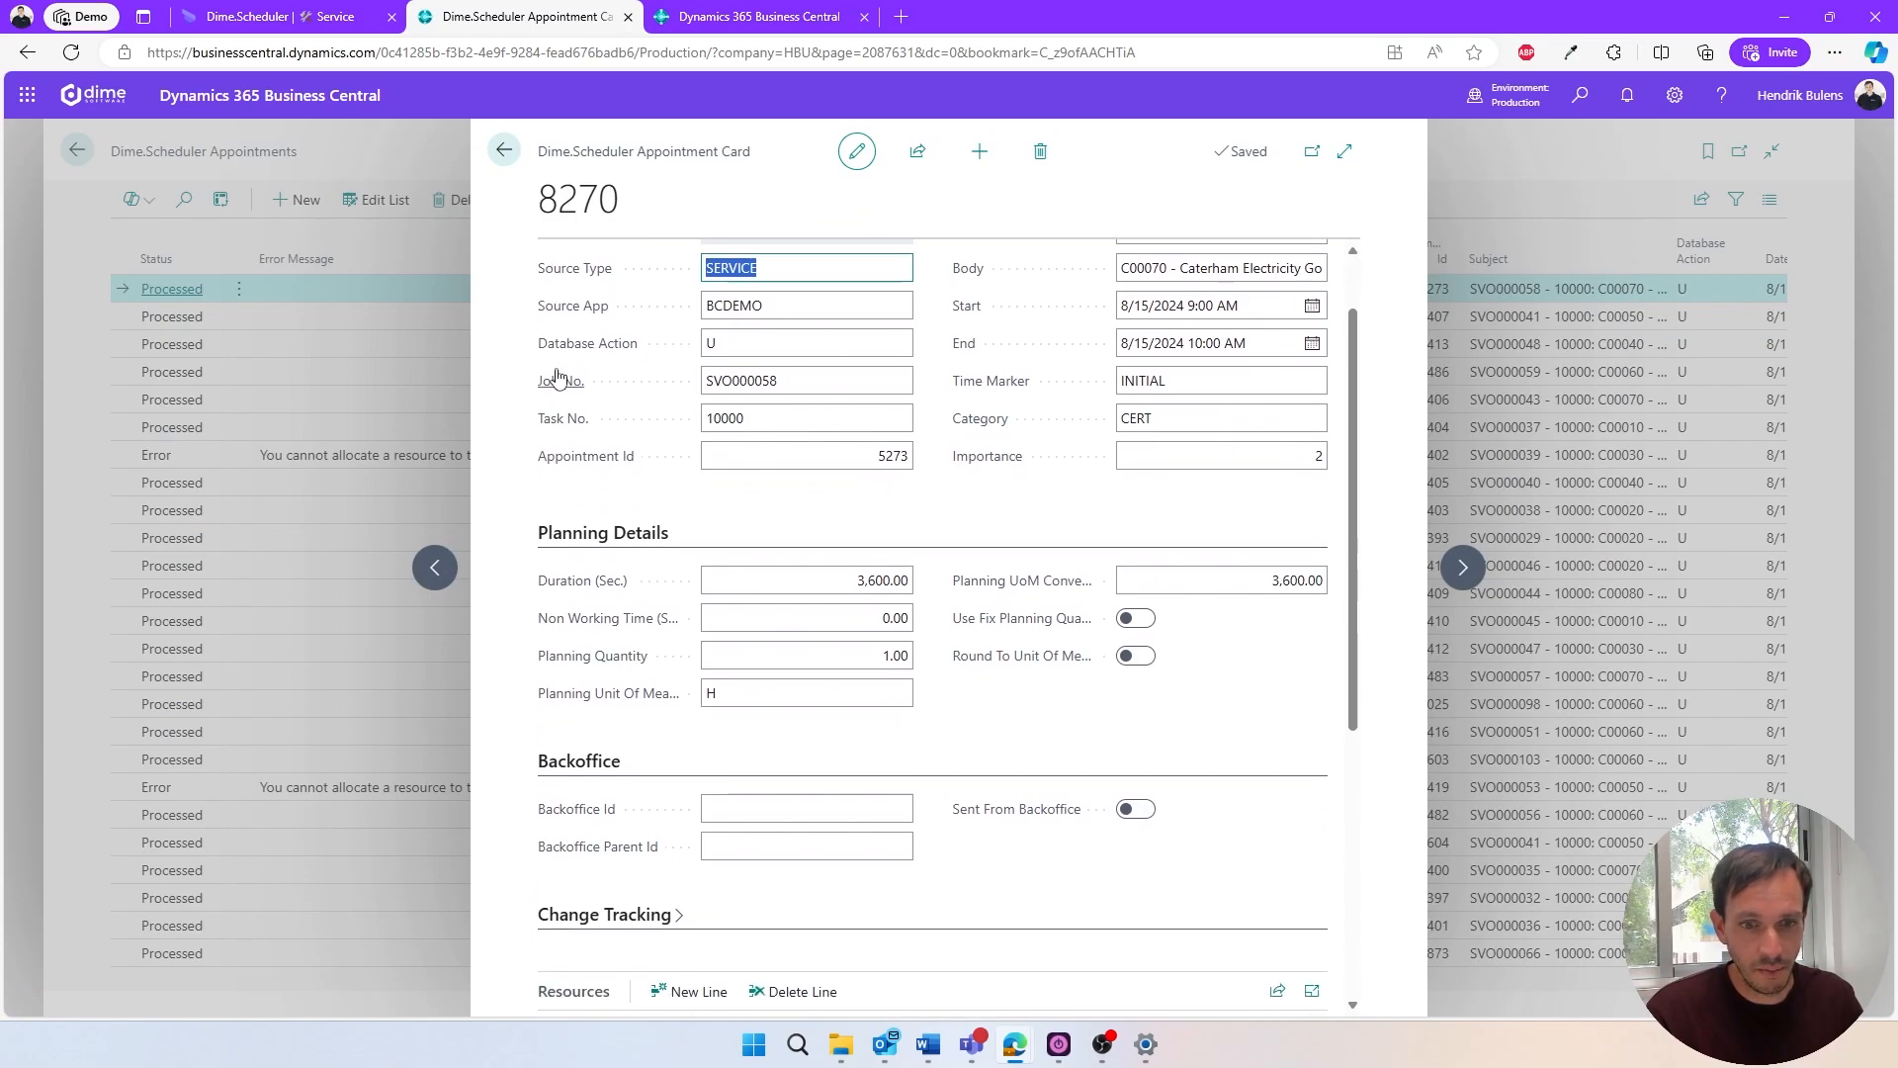
pyautogui.scroll(-5, 557, 377)
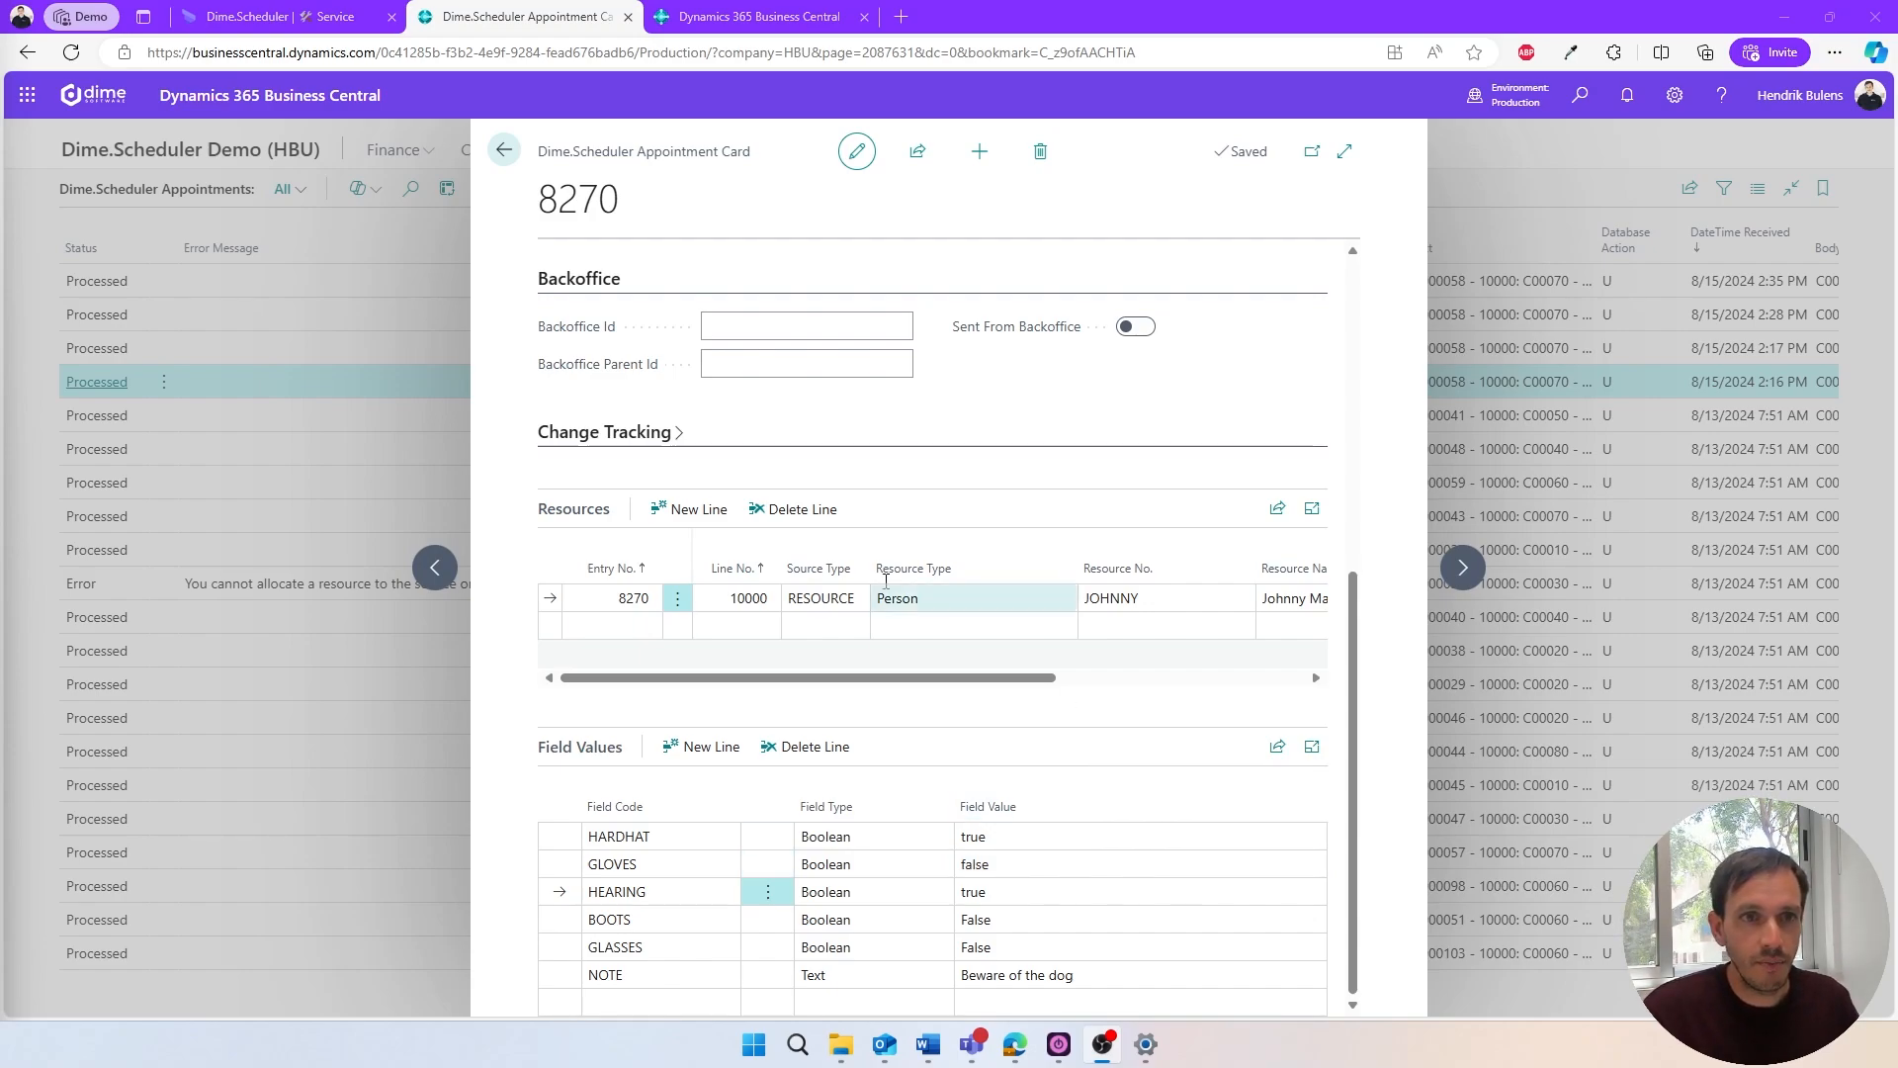
# - Switch back to Dime.Scheduler, close the appointment, and open the Appointment Templates settings to review the Default template and Equipment section
pyautogui.click(312, 28)
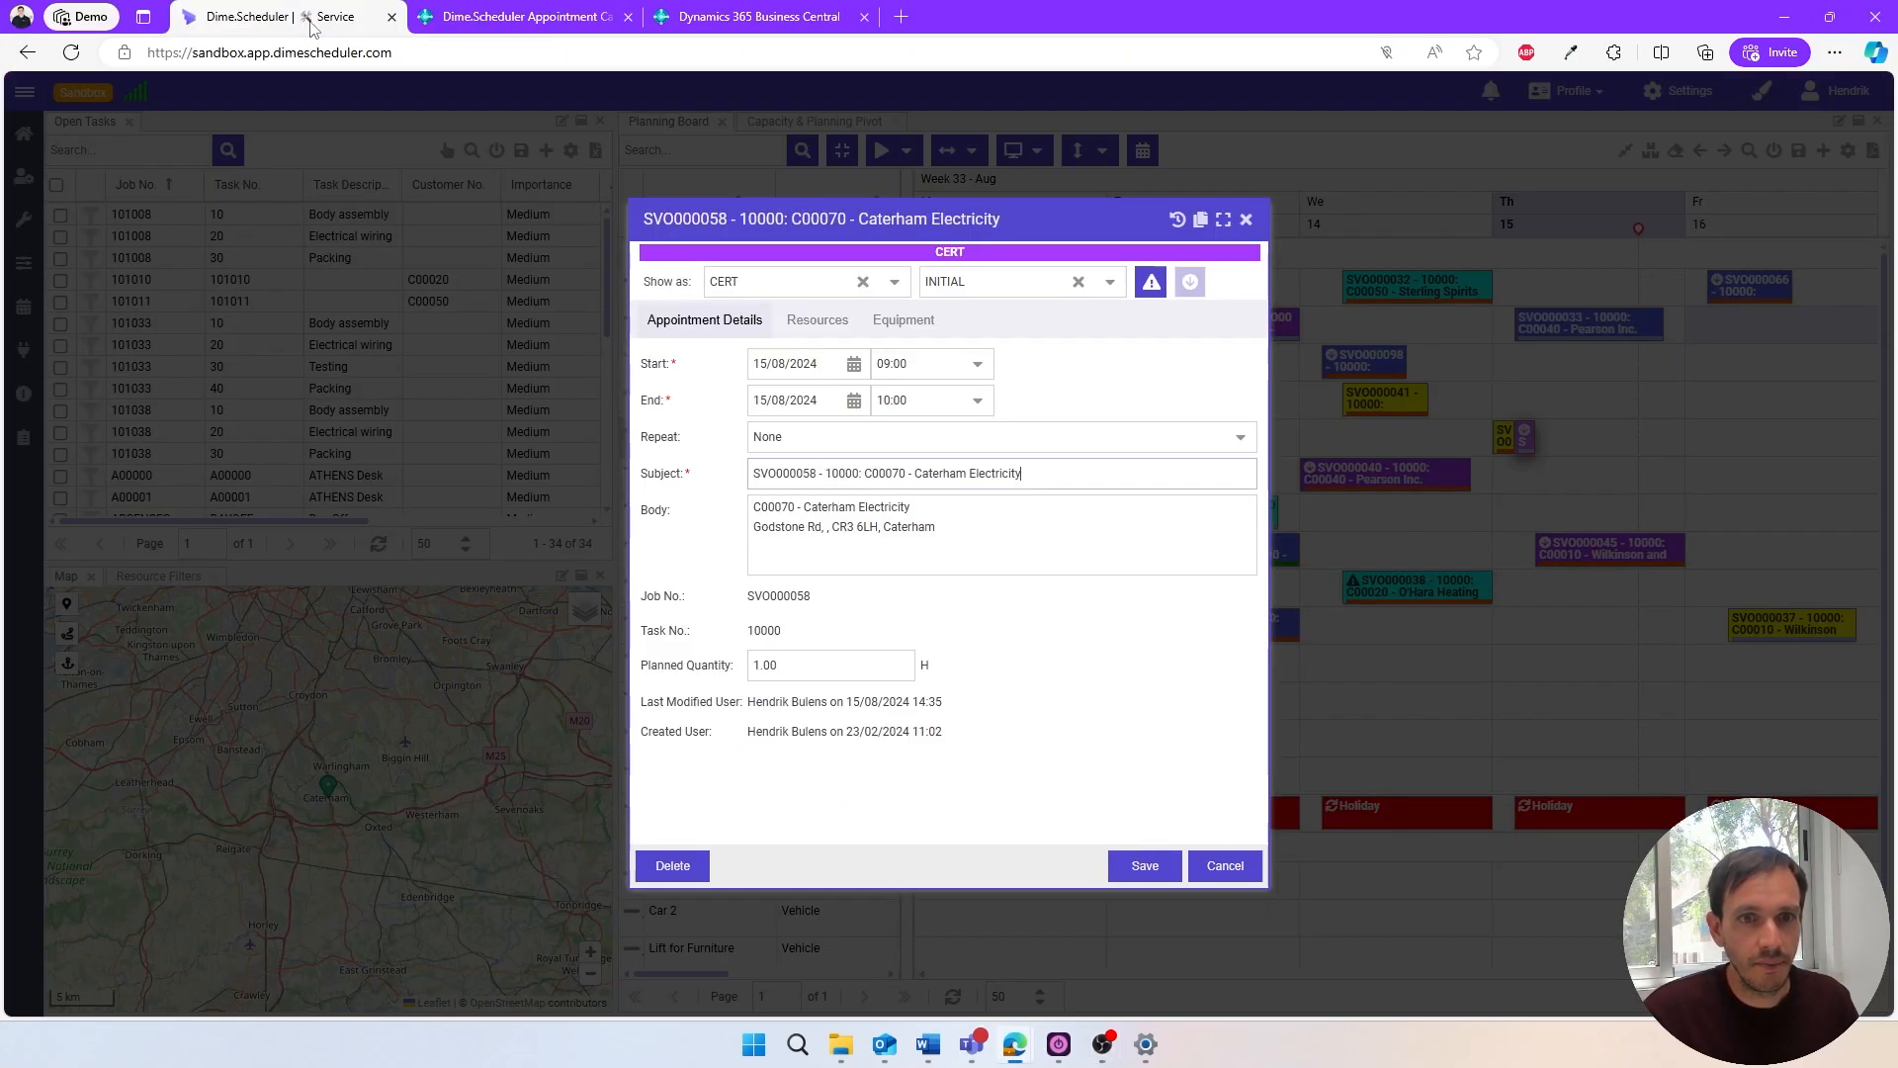
pyautogui.press('Escape')
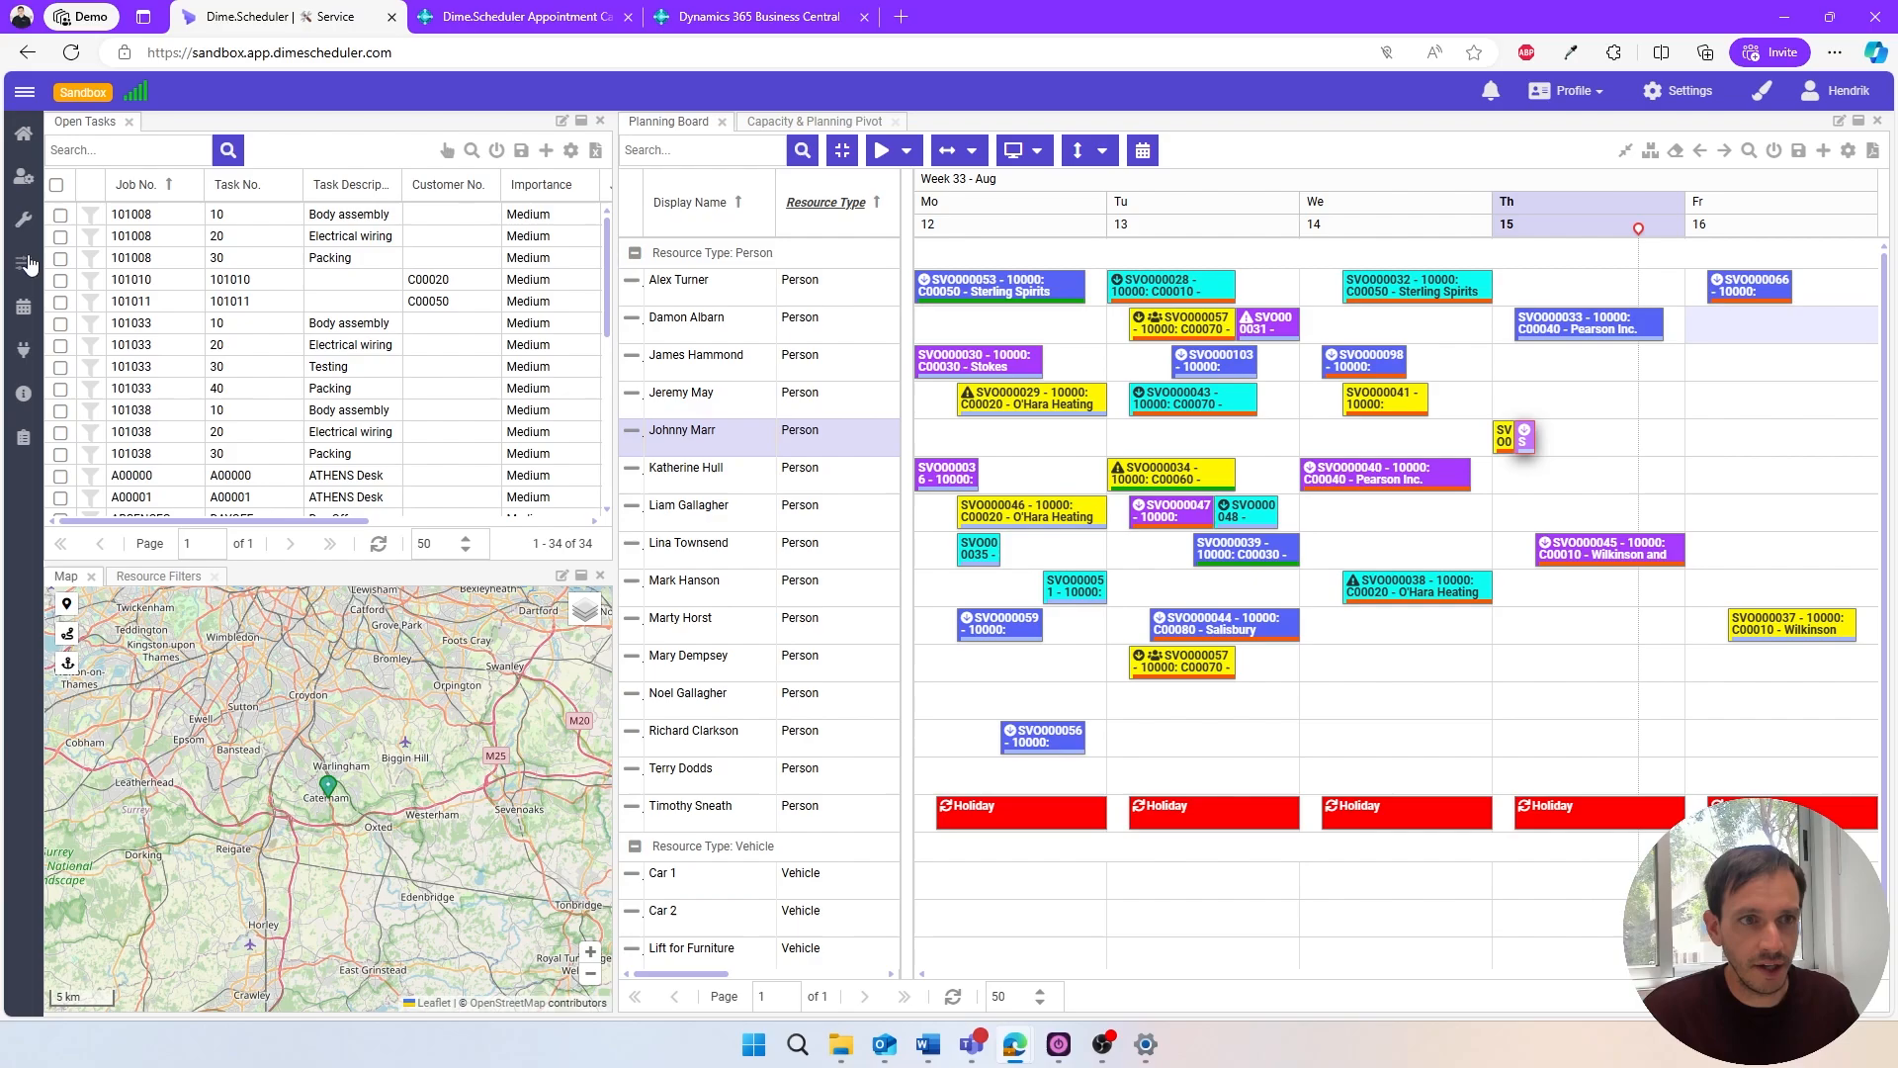
pyautogui.moveTo(25, 269)
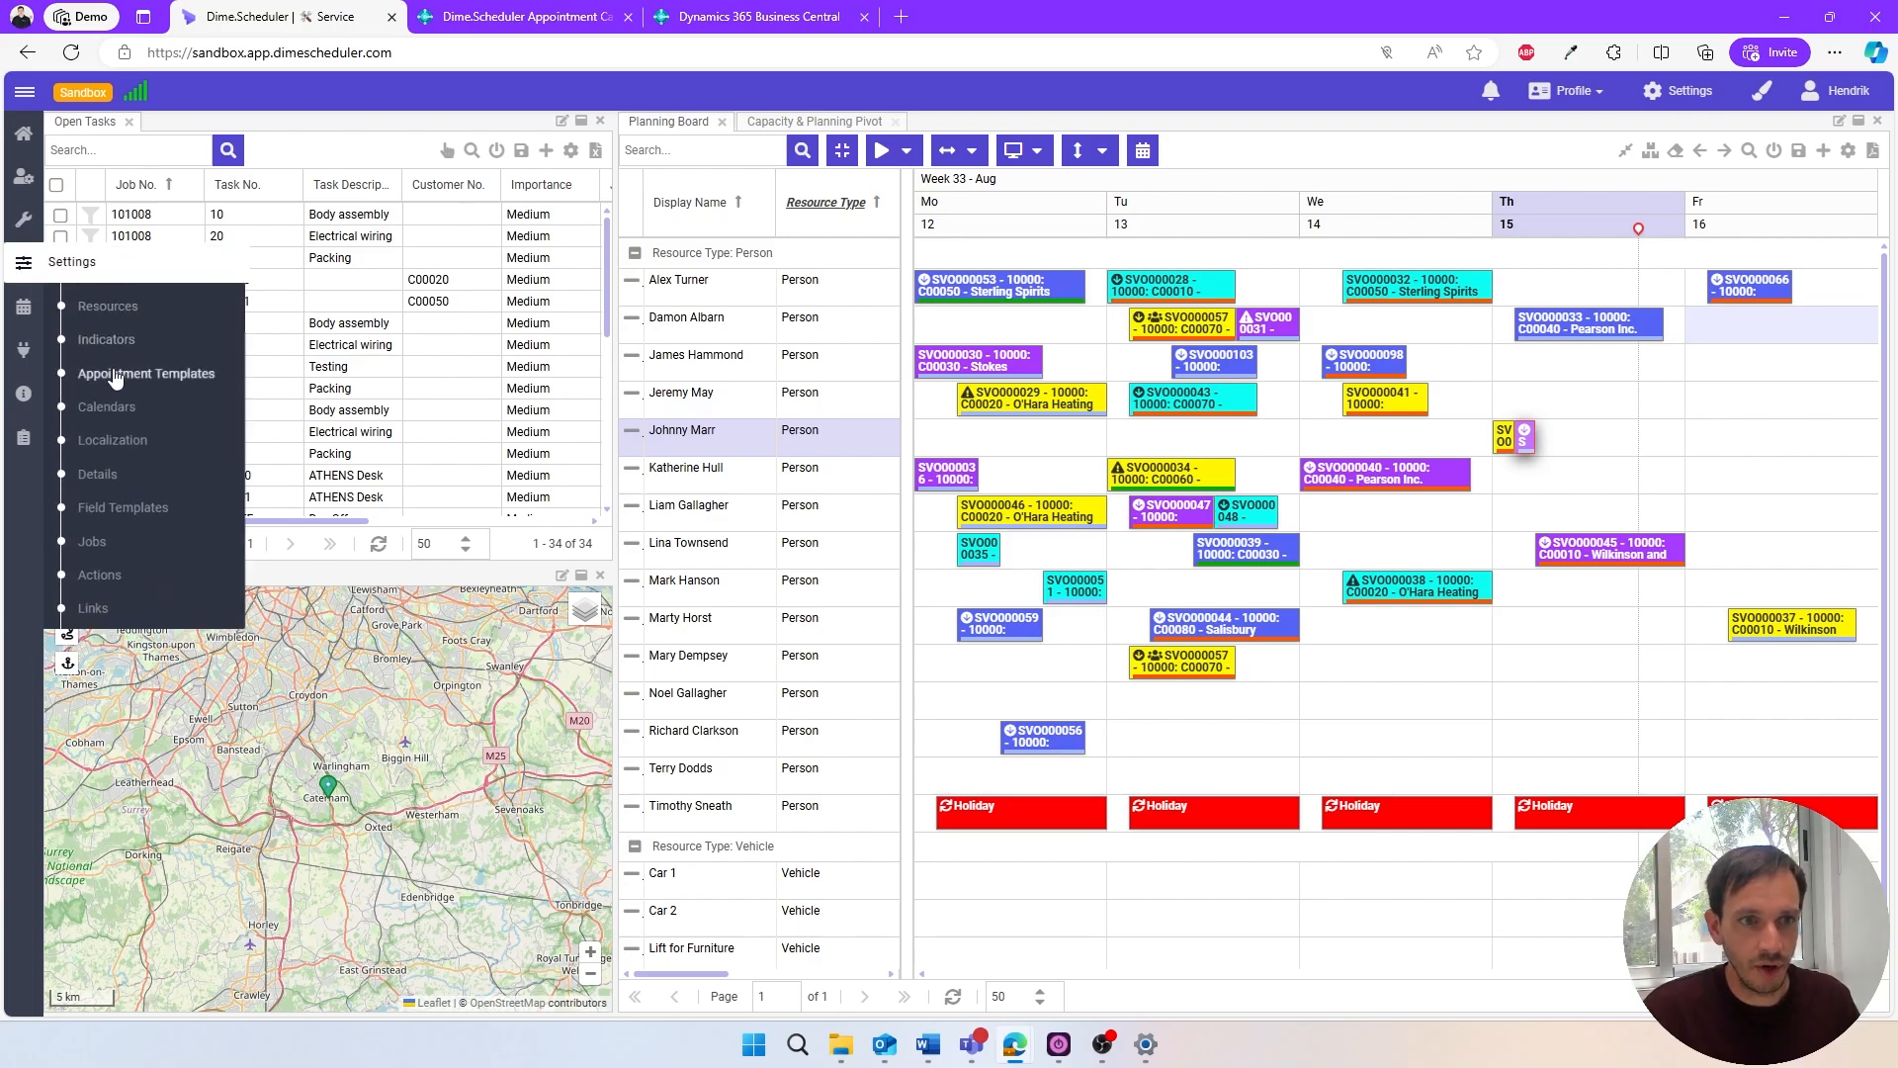
pyautogui.click(221, 380)
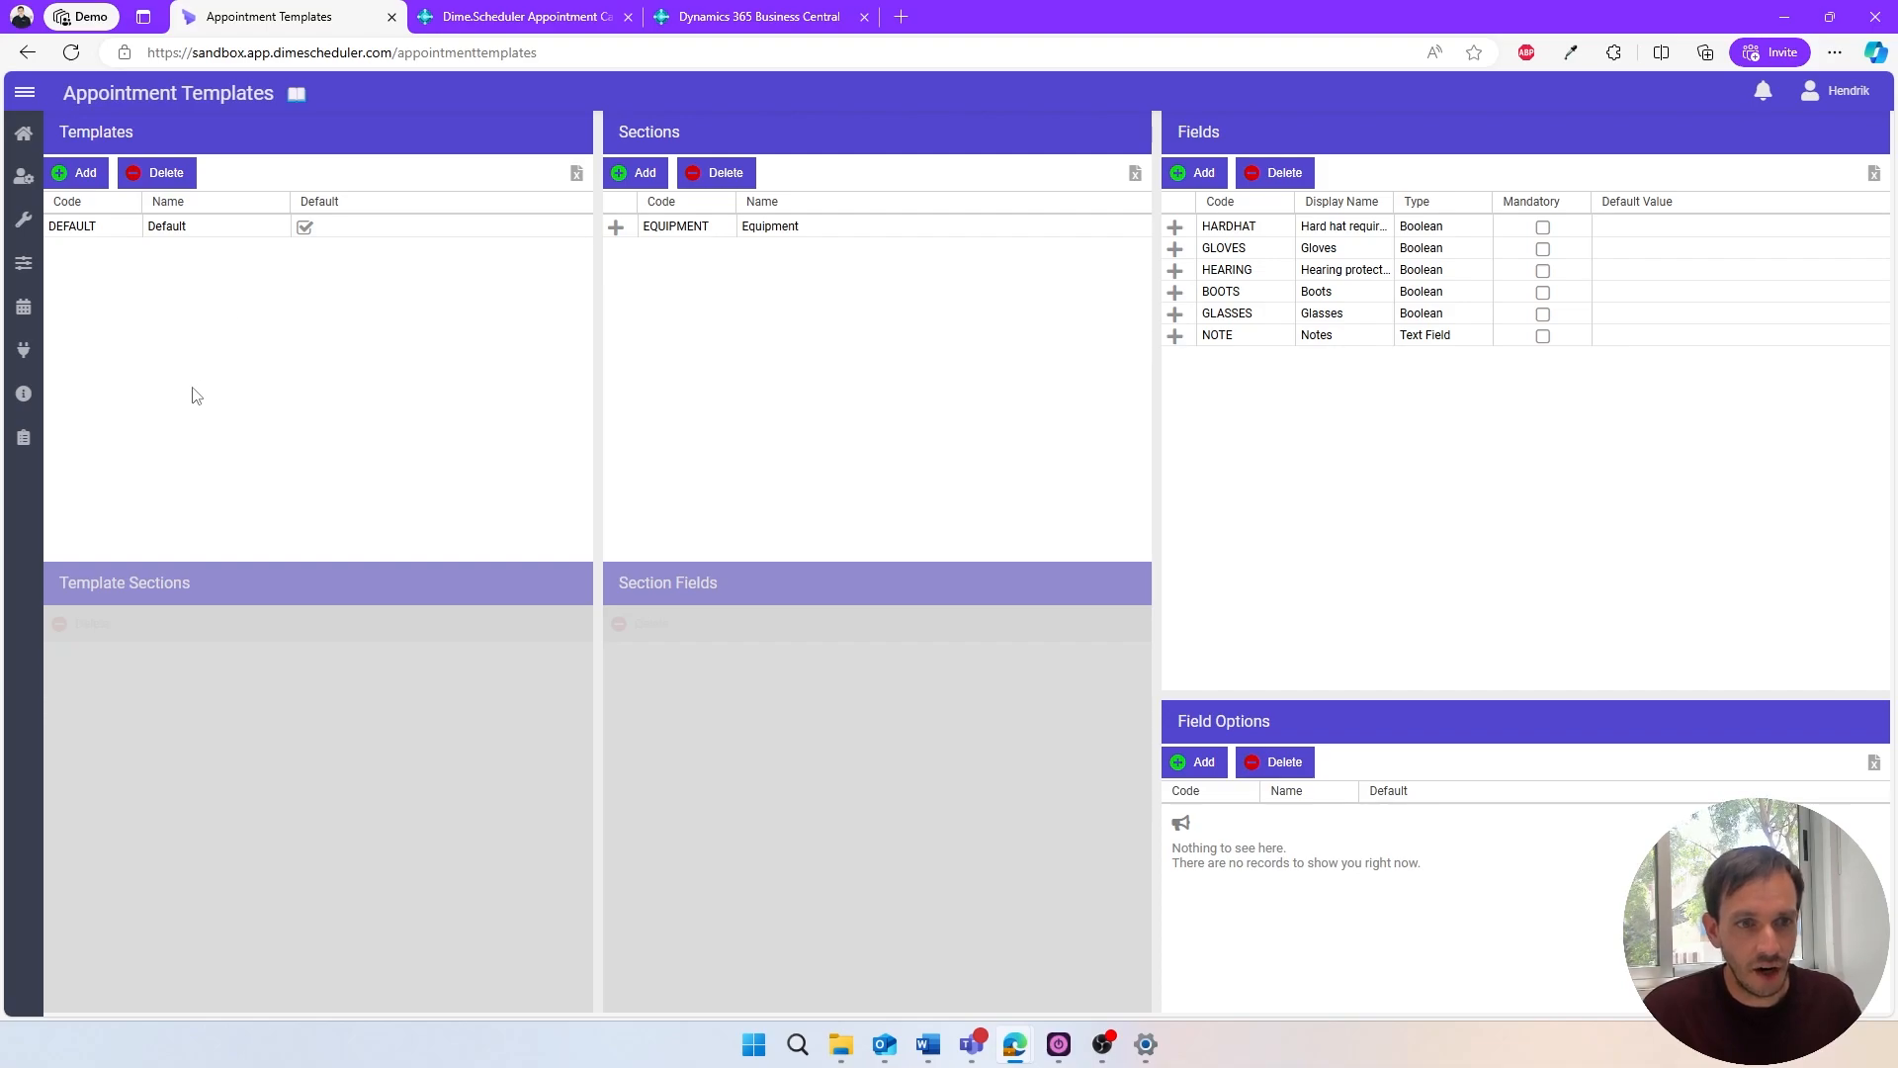
pyautogui.click(180, 228)
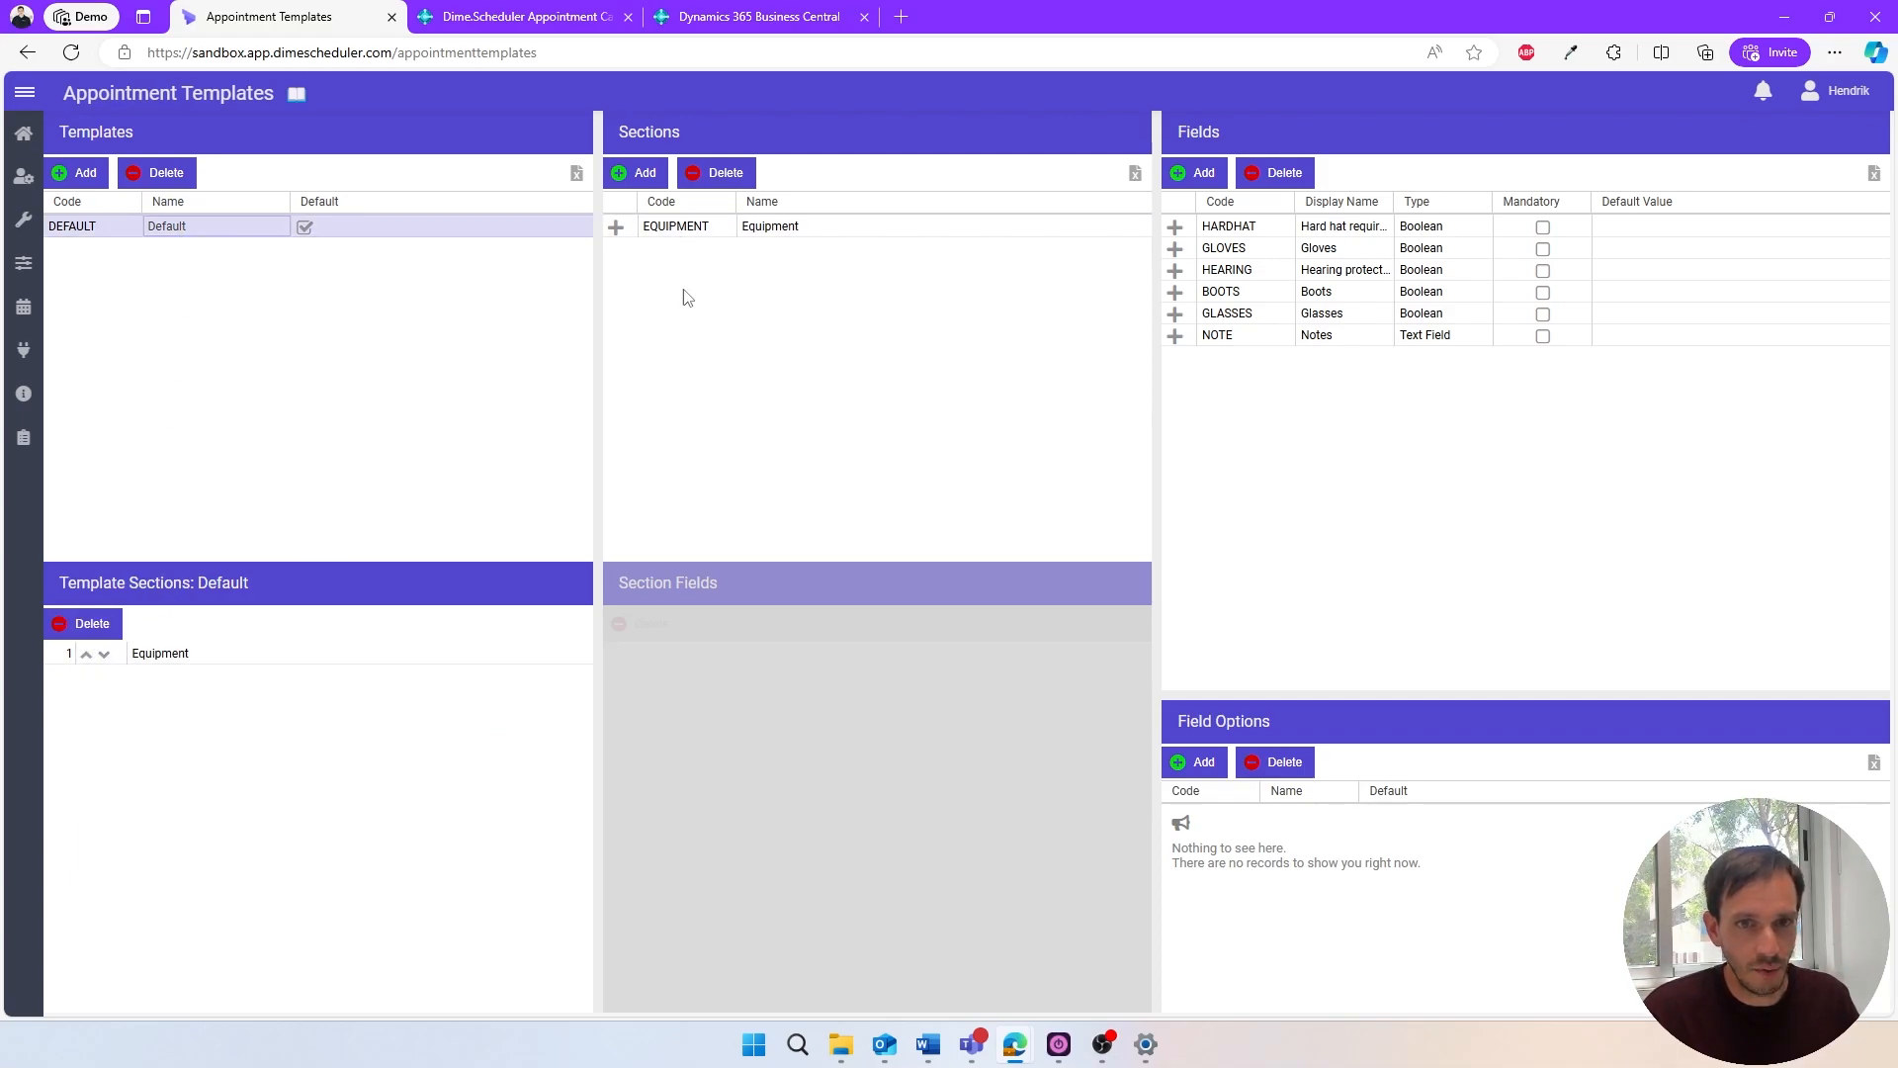
pyautogui.click(682, 230)
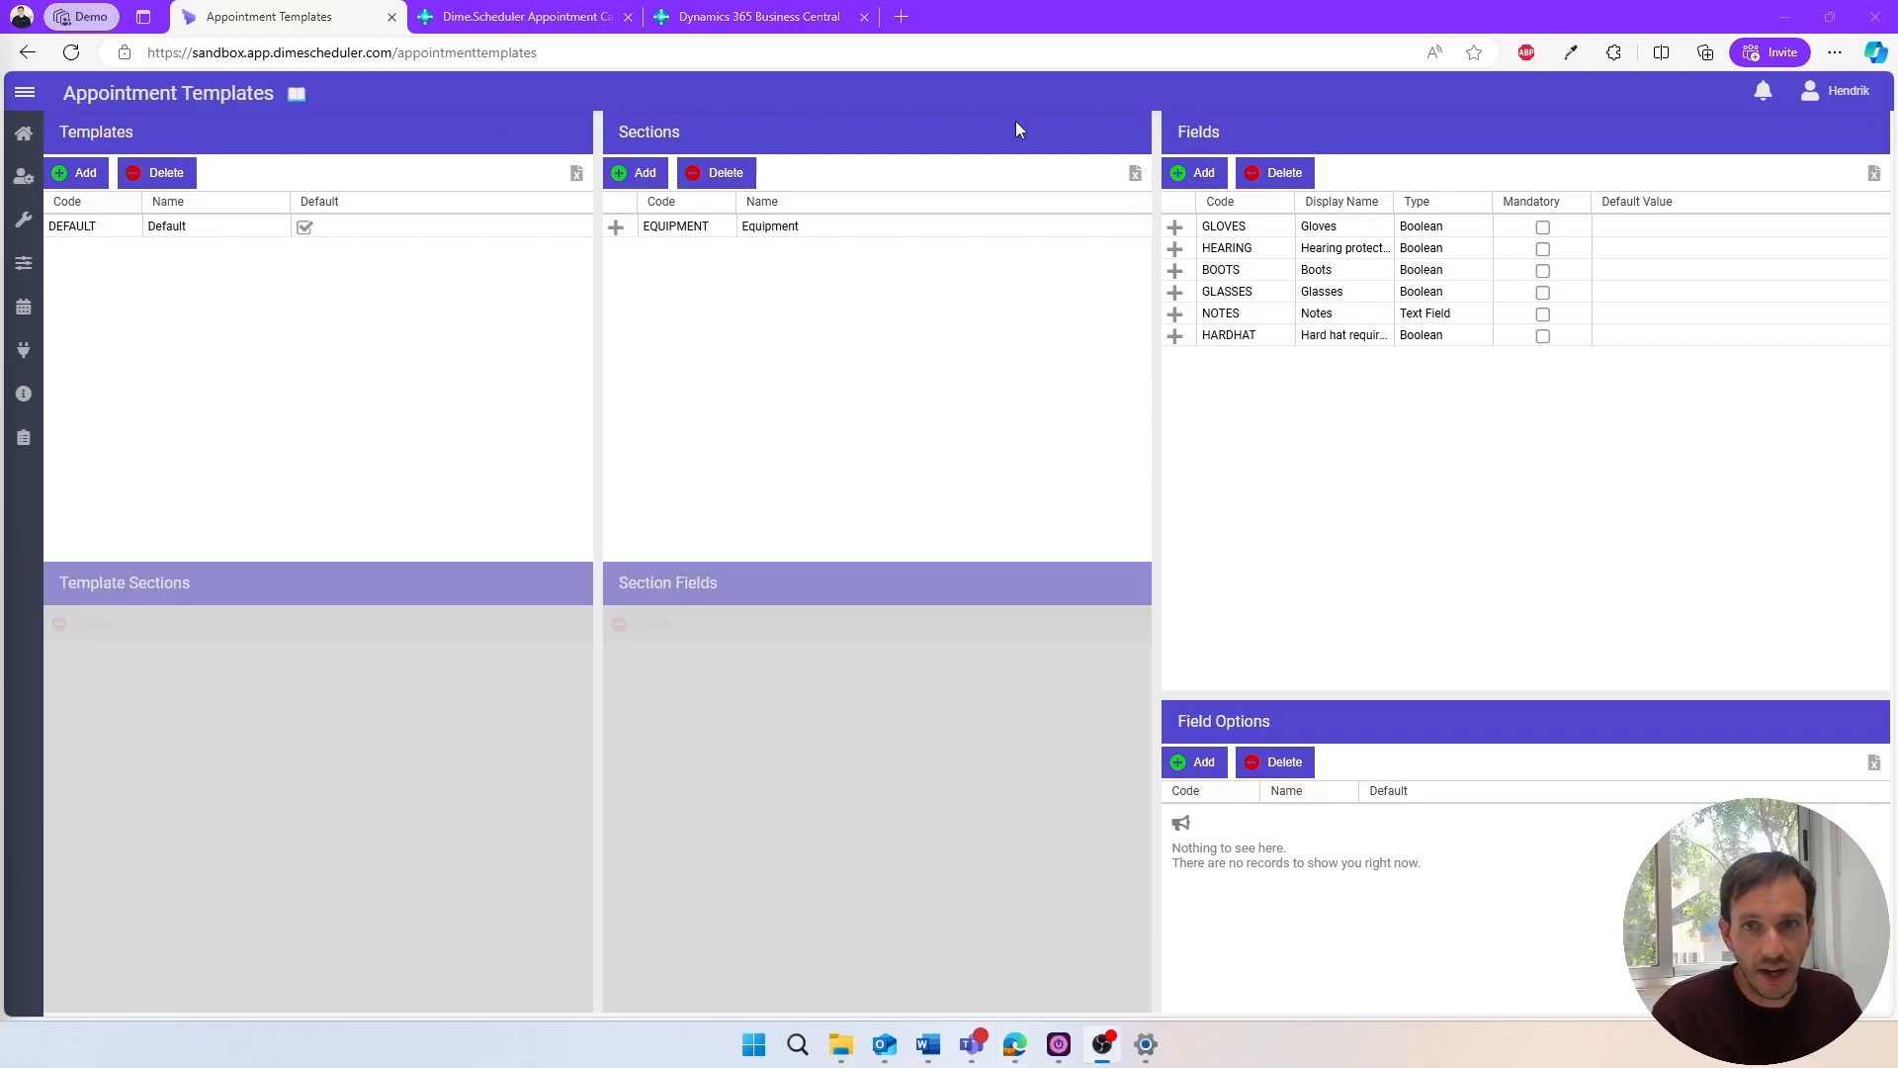
# - Add a Boolean field with code INSPECTED and display name "Inspected" to the appointment template fields
pyautogui.click(1178, 172)
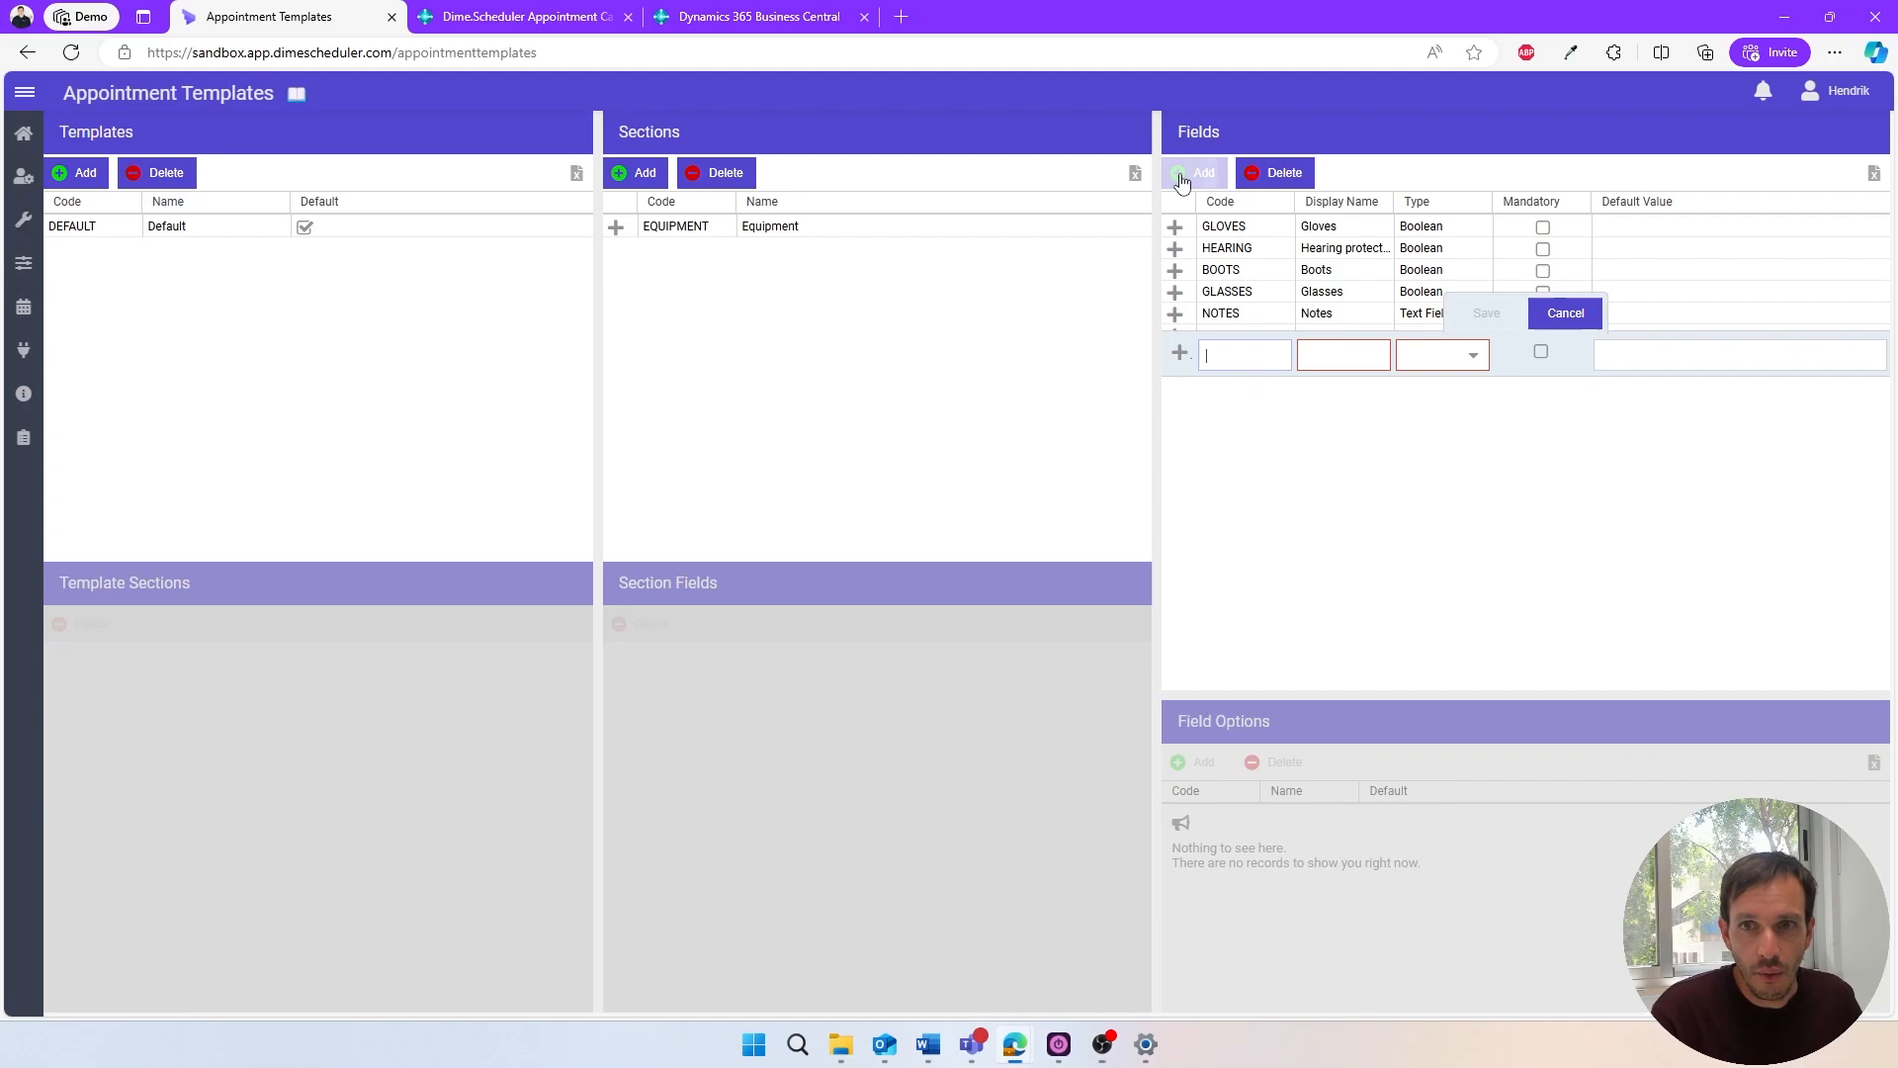
pyautogui.click(1228, 366)
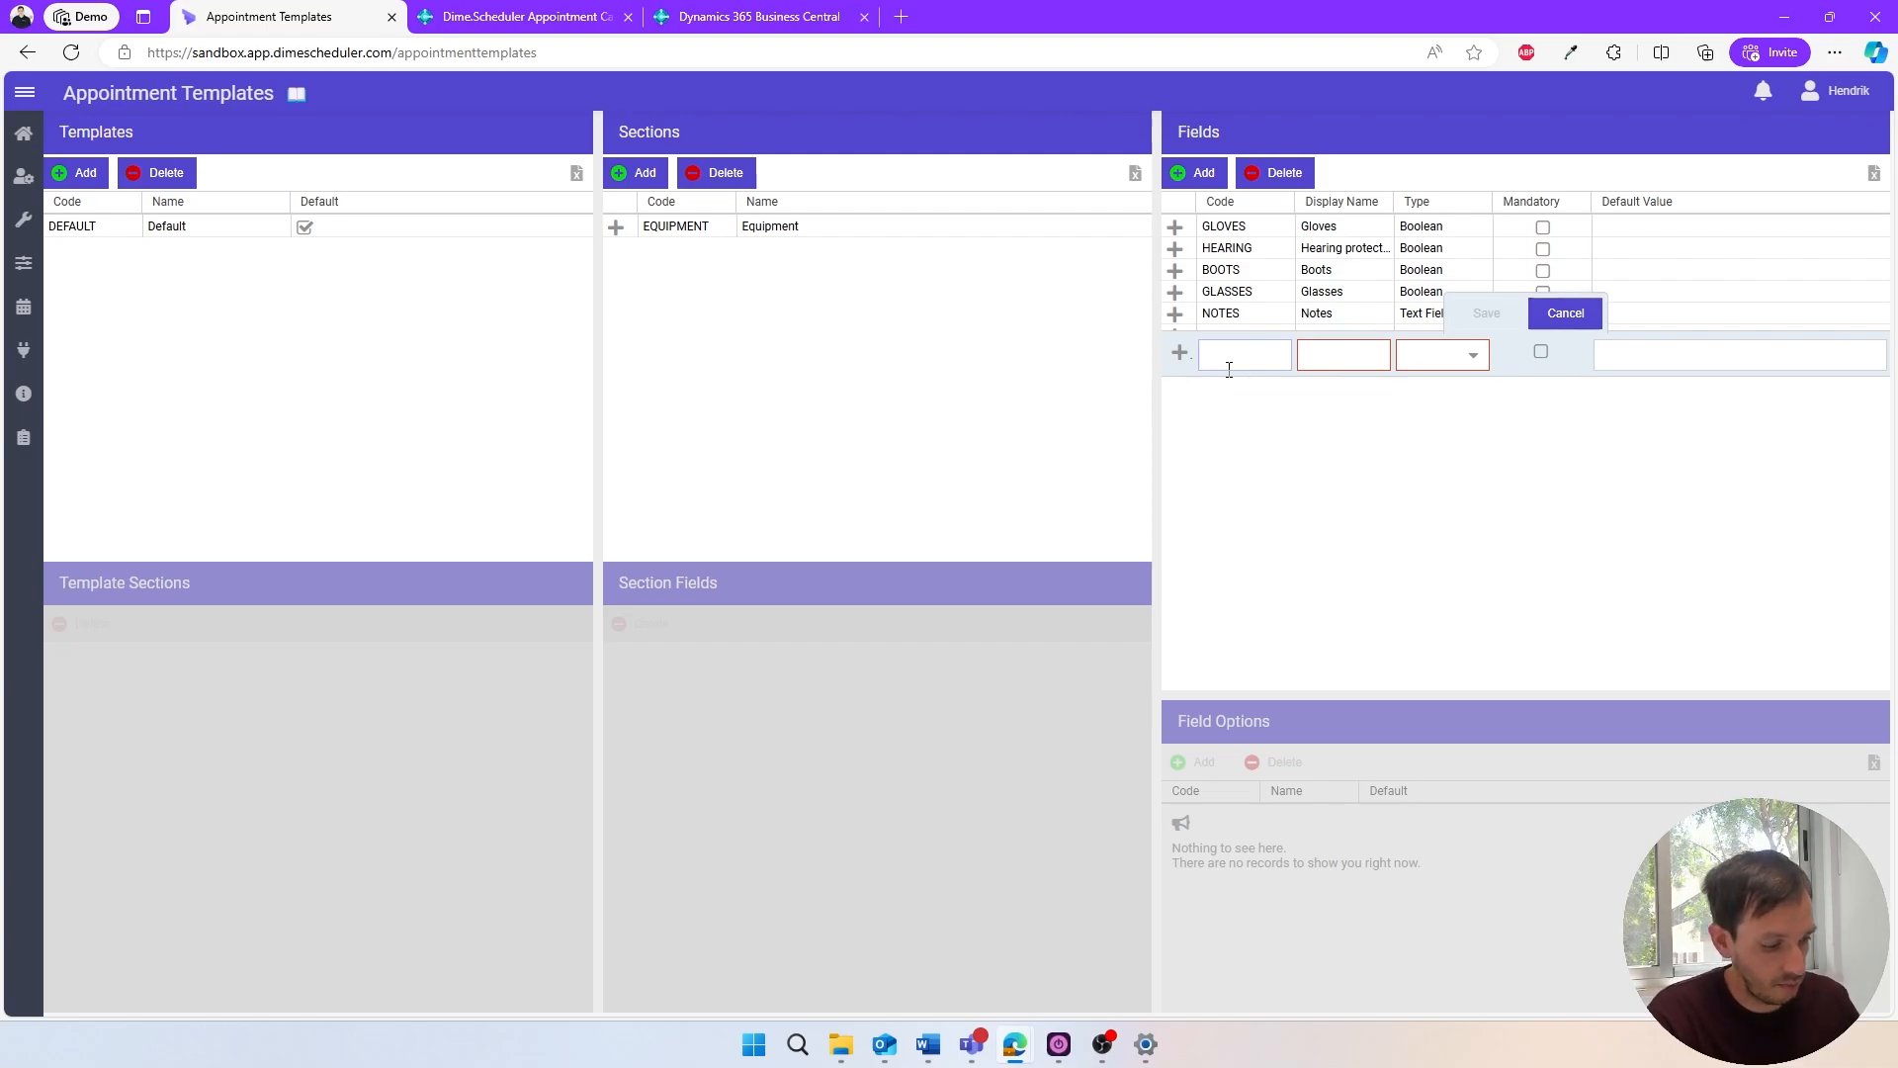
pyautogui.write('INSPECTED')
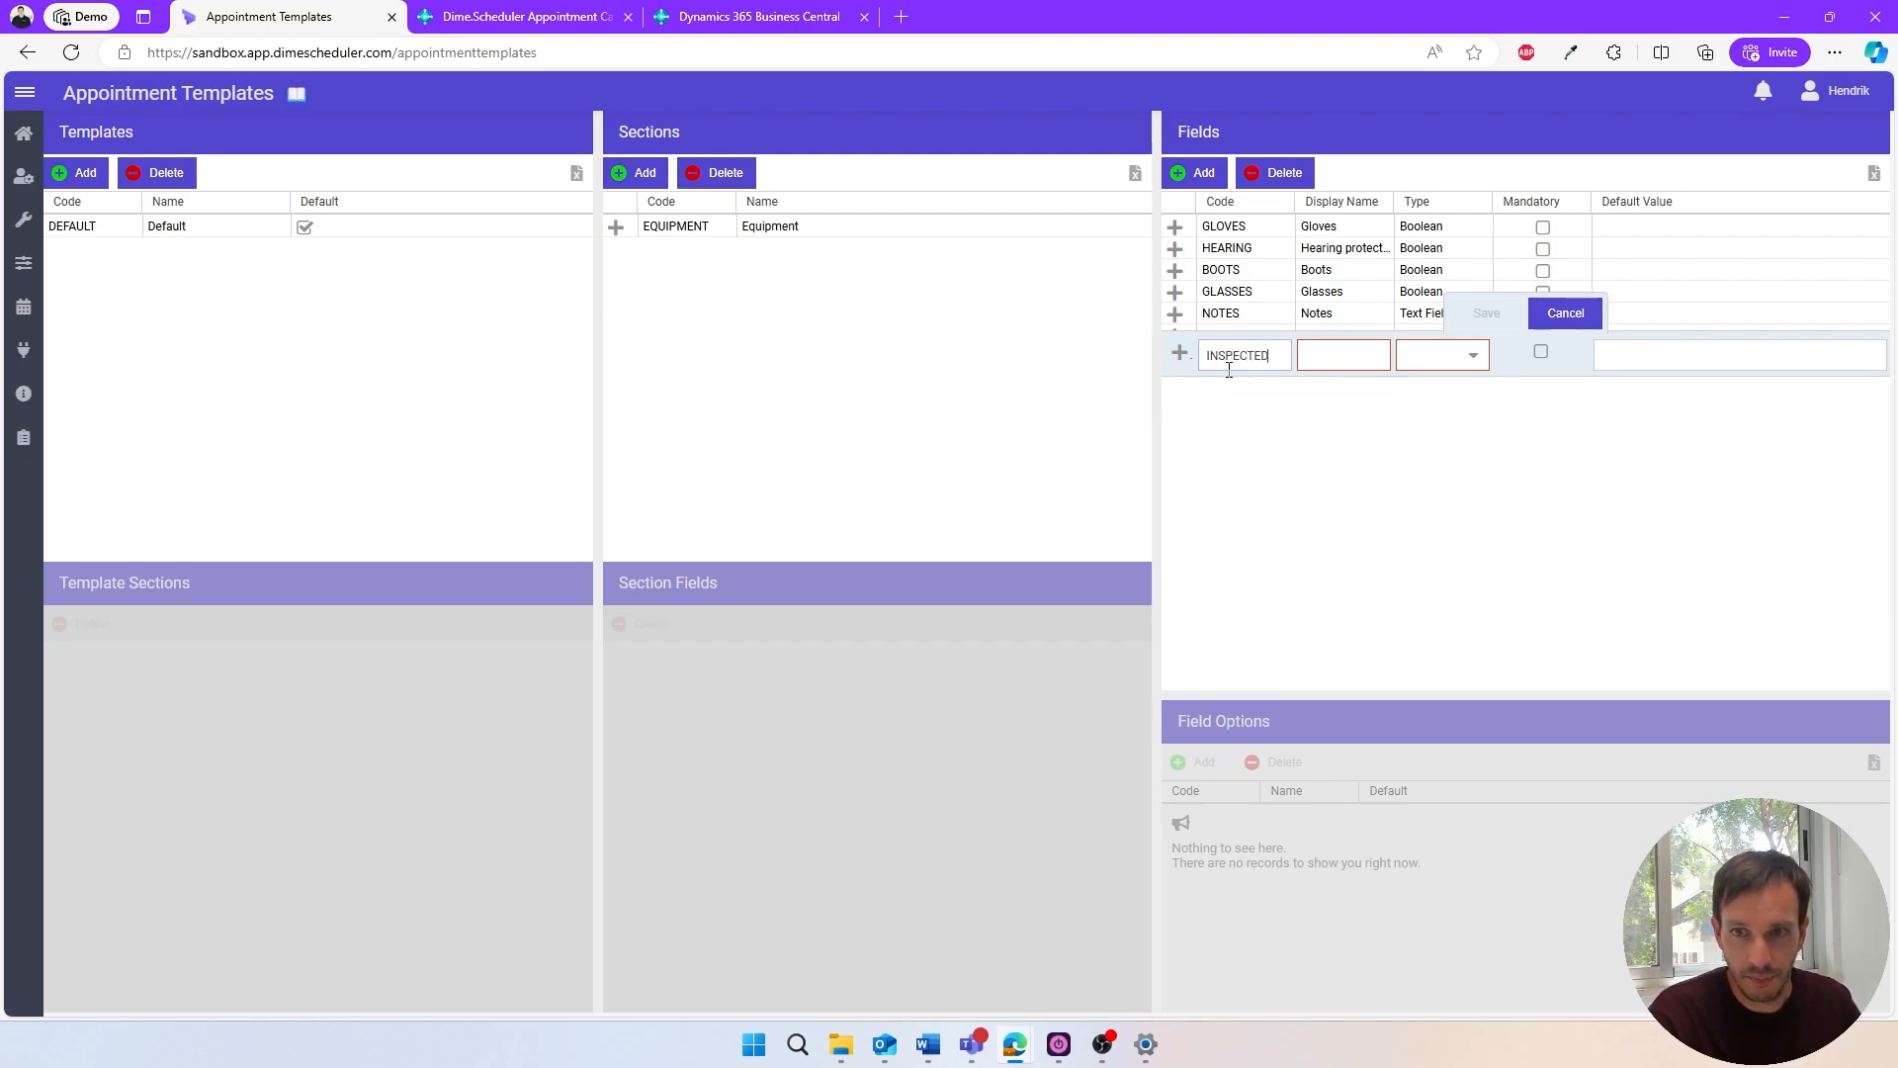
pyautogui.press('Tab')
pyautogui.write('Inspected')
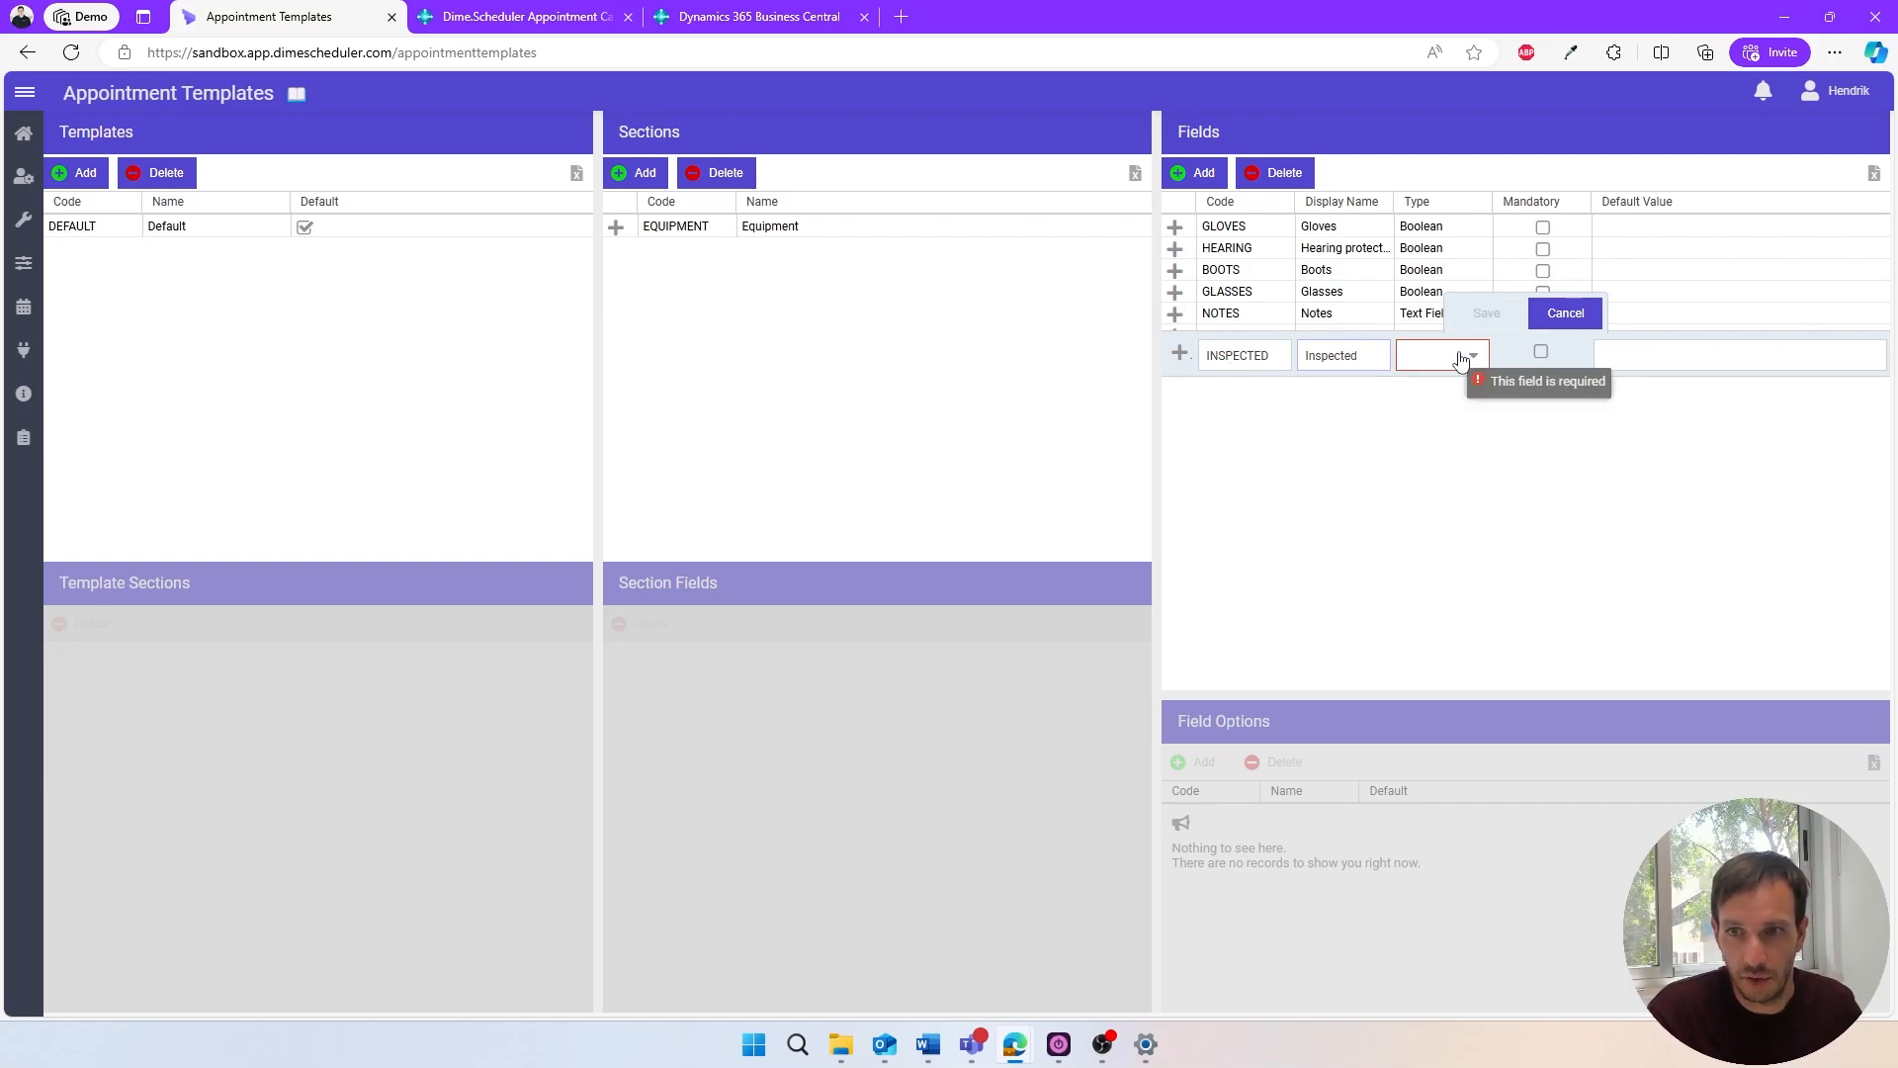
pyautogui.click(1426, 353)
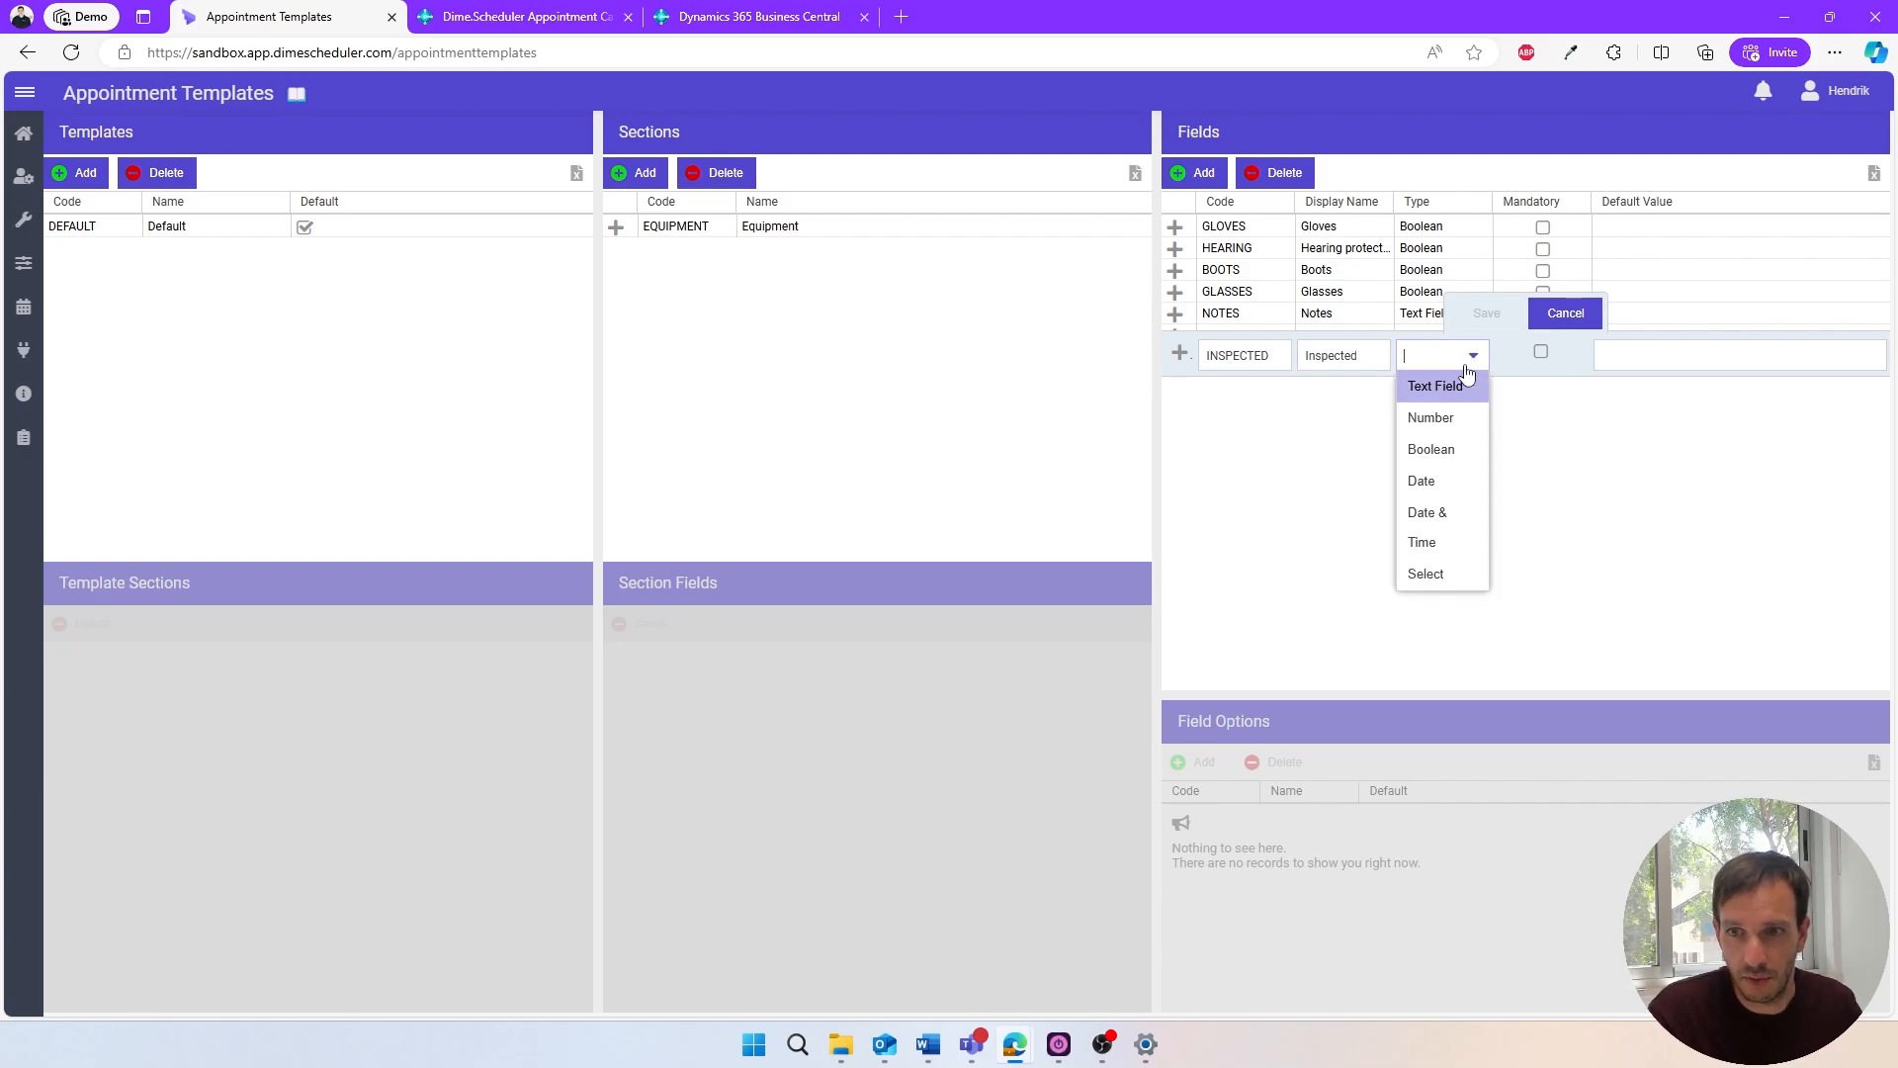
pyautogui.click(1445, 450)
pyautogui.click(1480, 314)
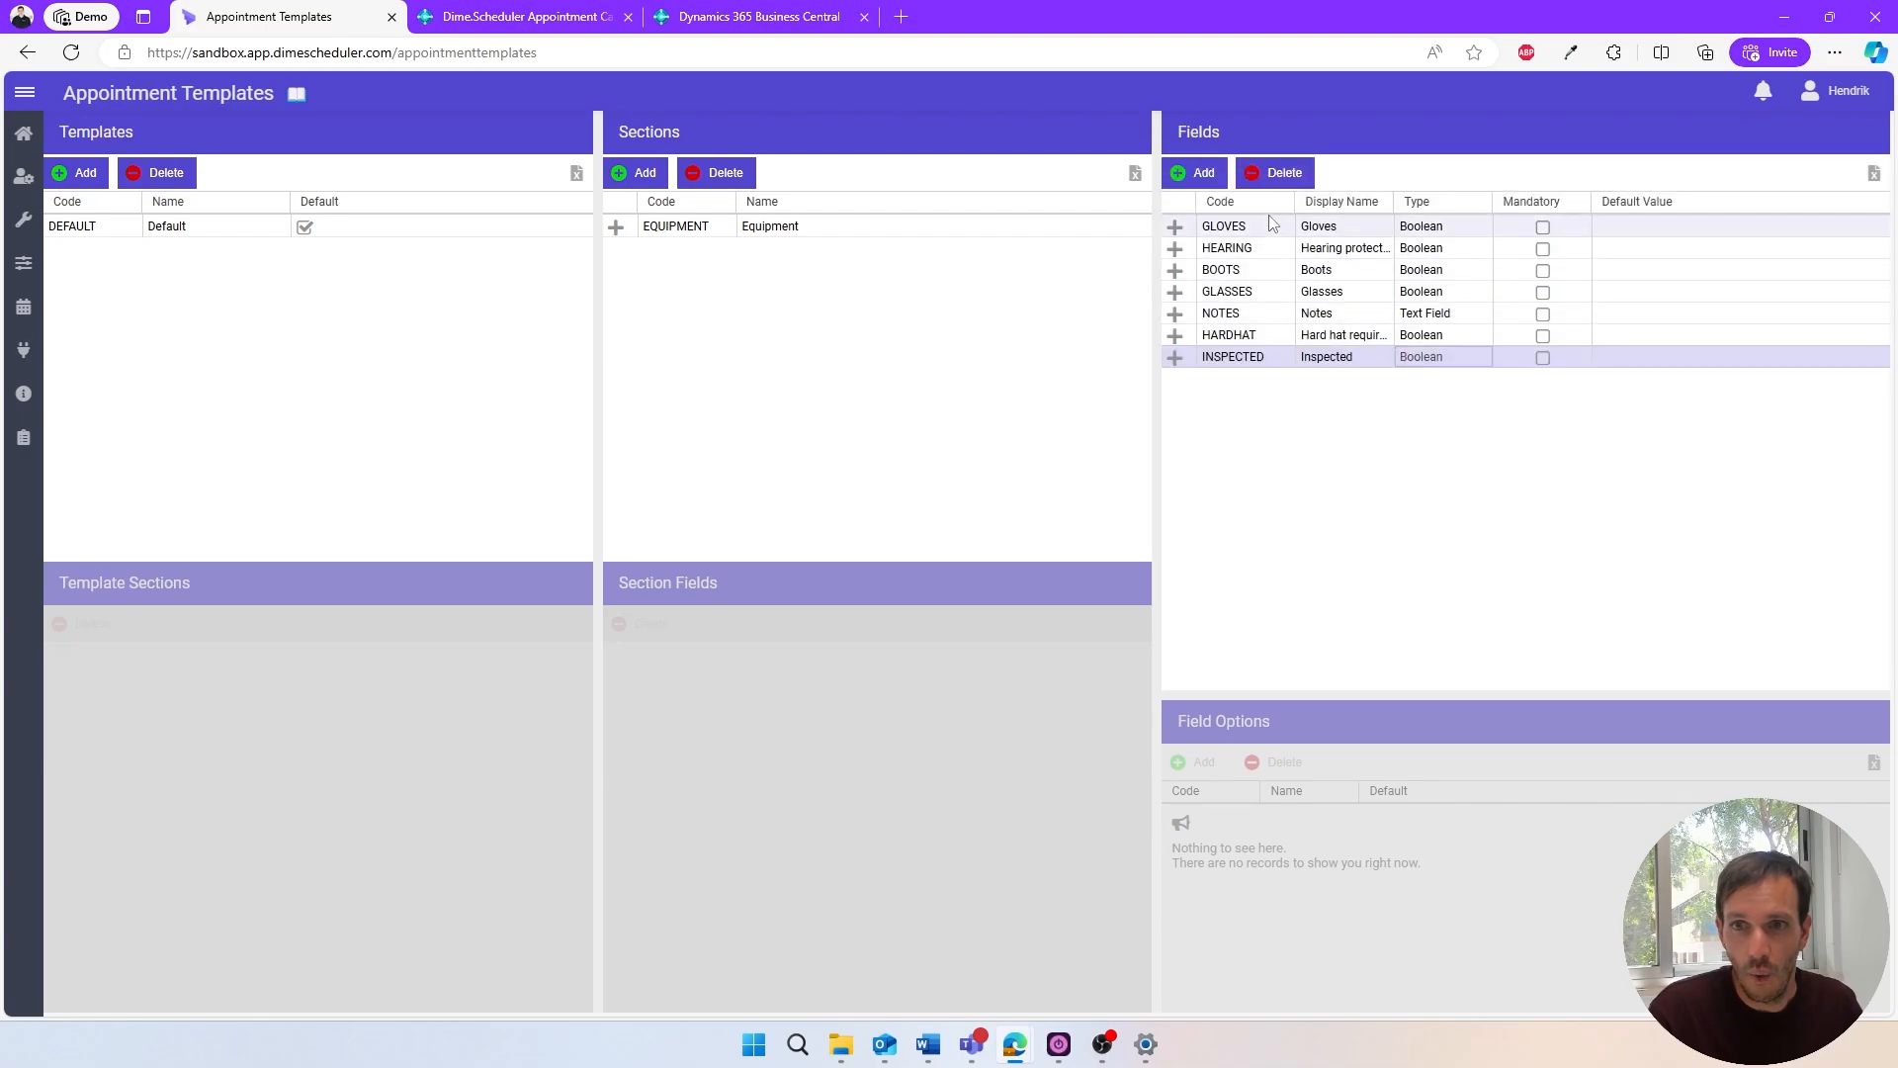
# - Add a Boolean field with code REPAIRED and display name "Repaired"
pyautogui.click(1211, 178)
pyautogui.write('REPAIRED')
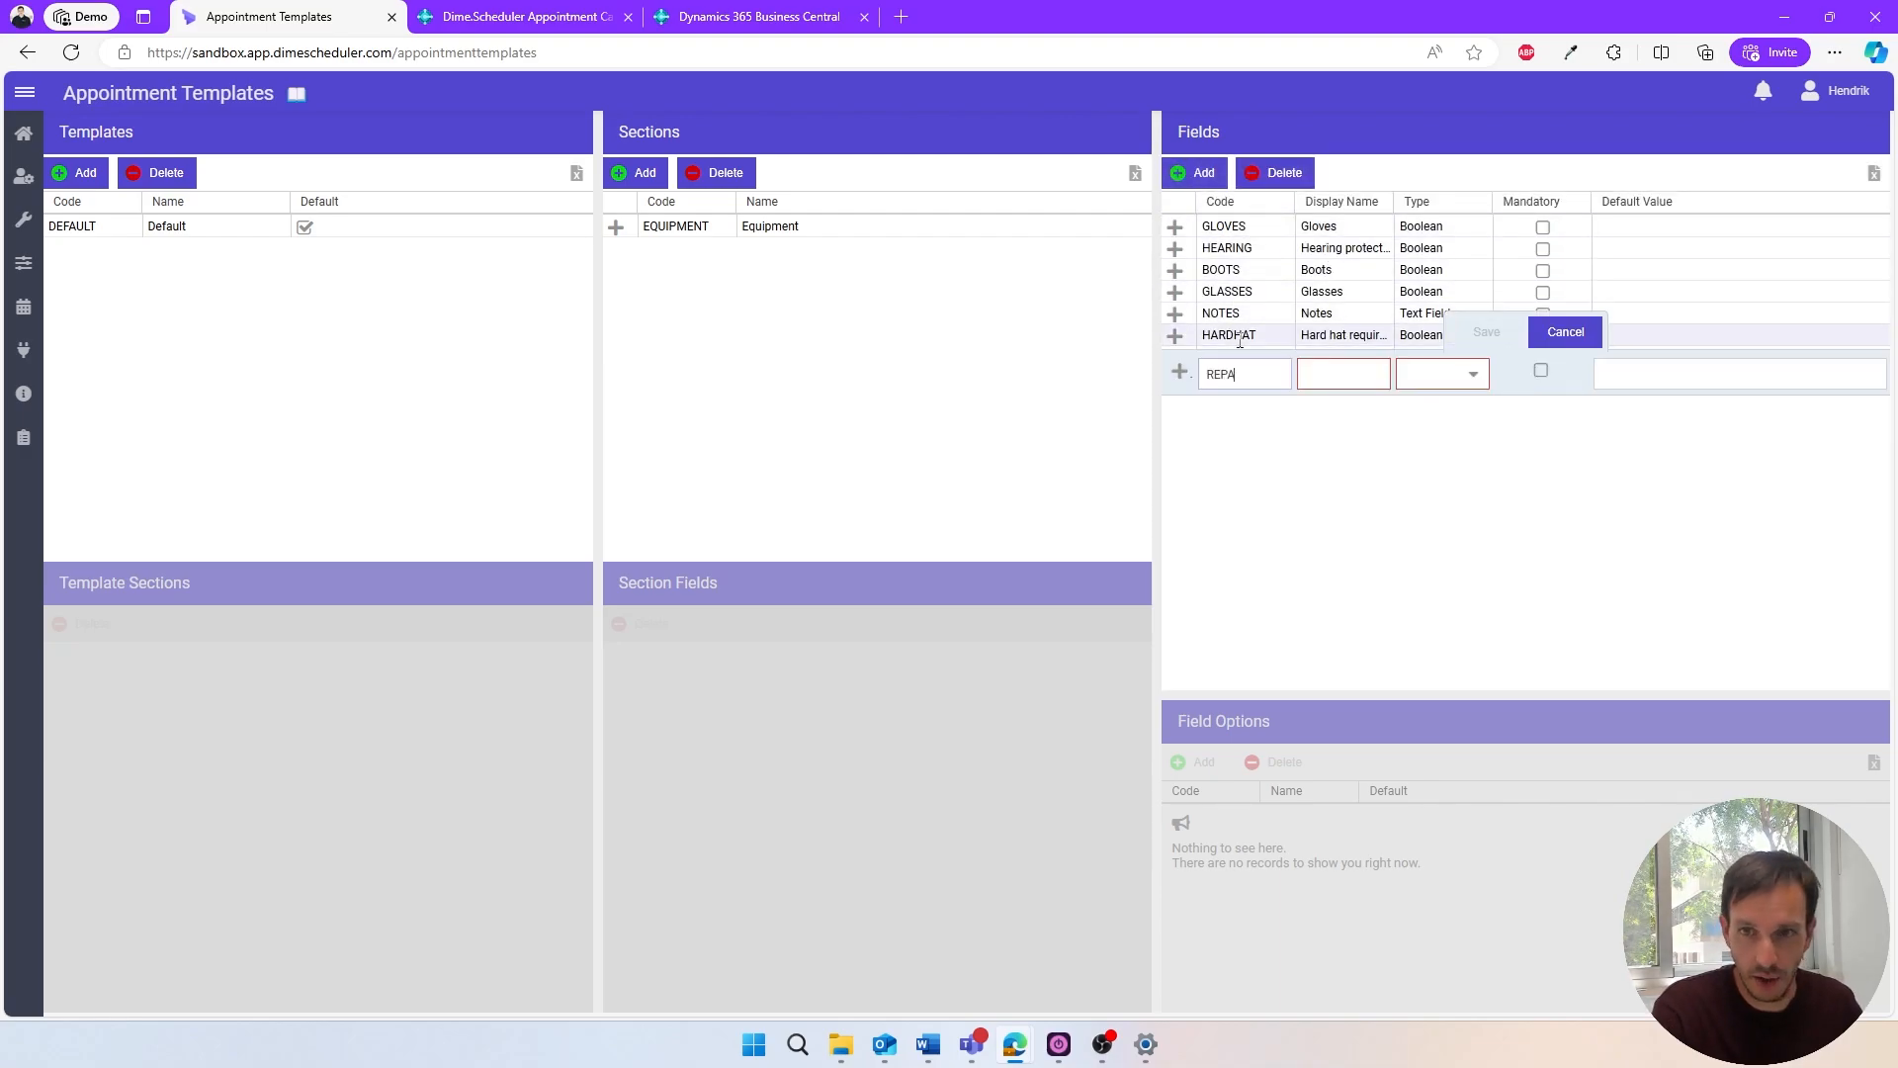
pyautogui.press('Tab')
pyautogui.write('Repaired')
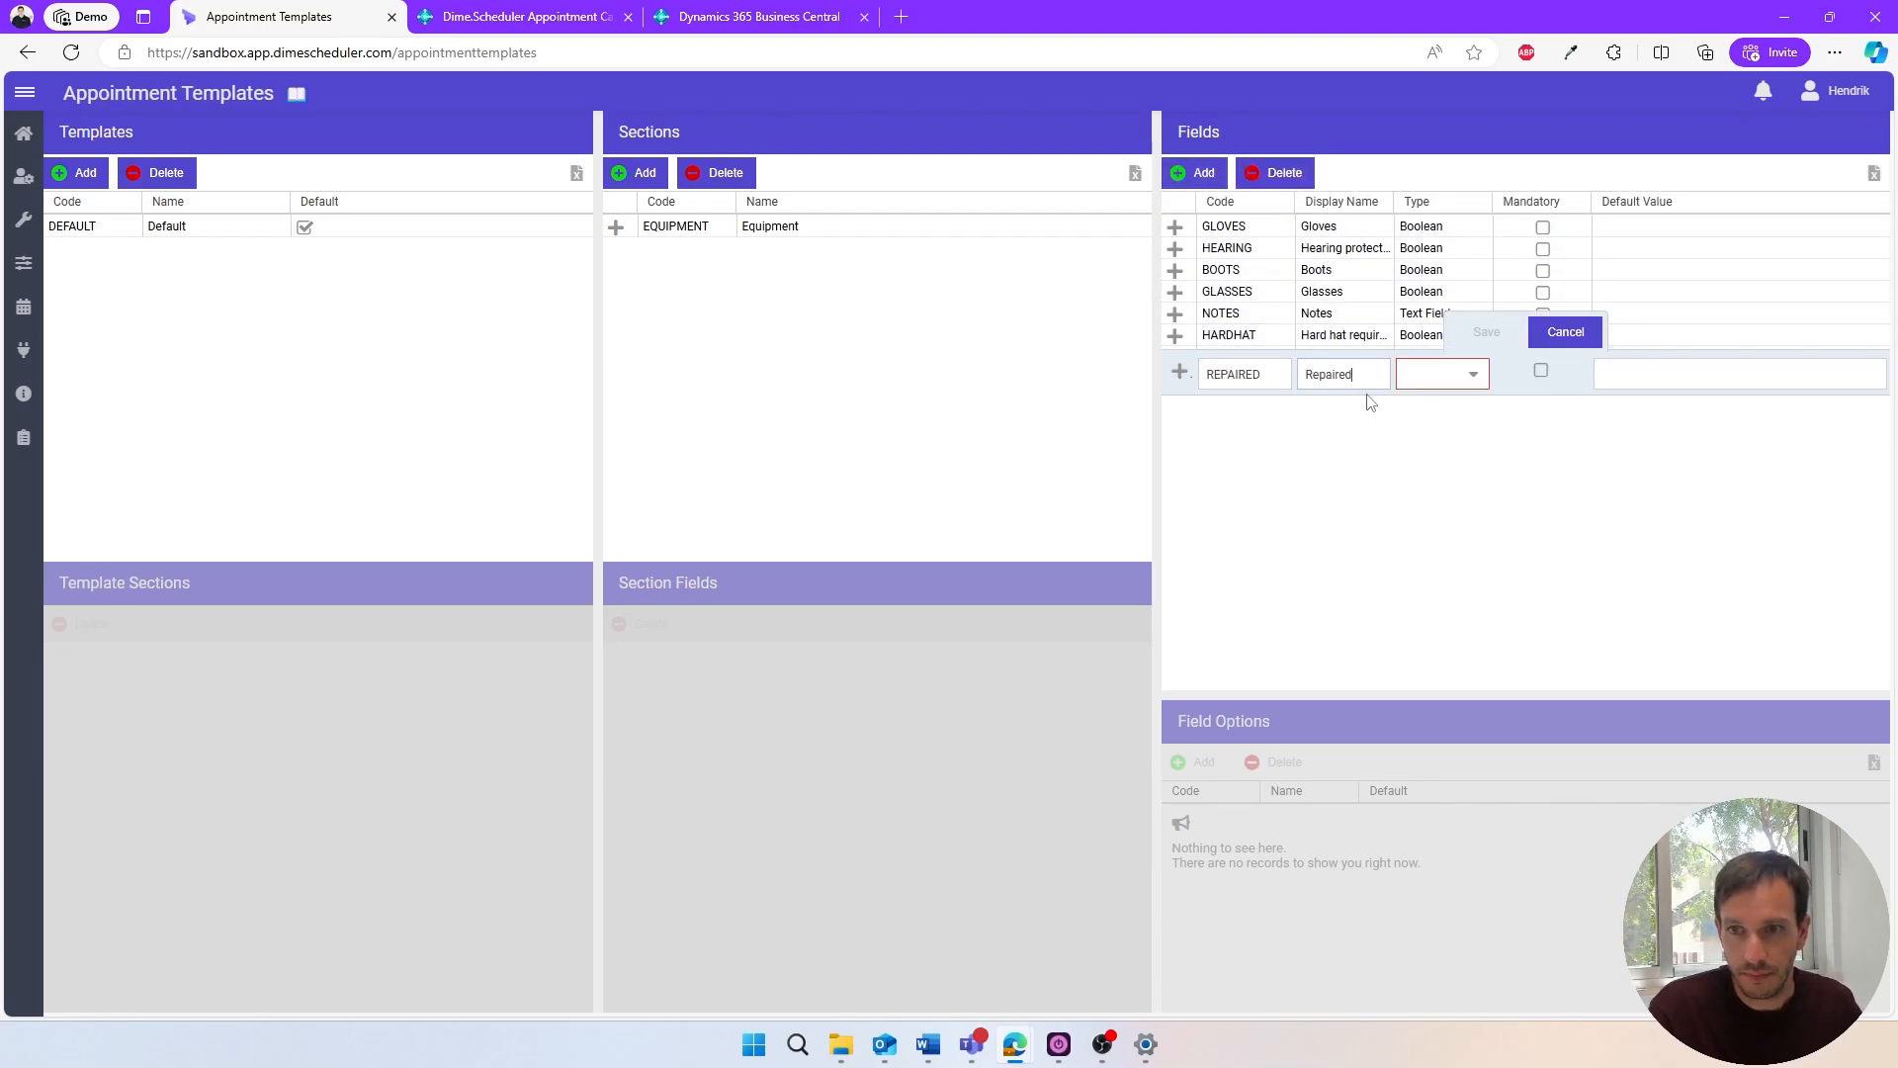
pyautogui.click(1473, 373)
pyautogui.click(1441, 468)
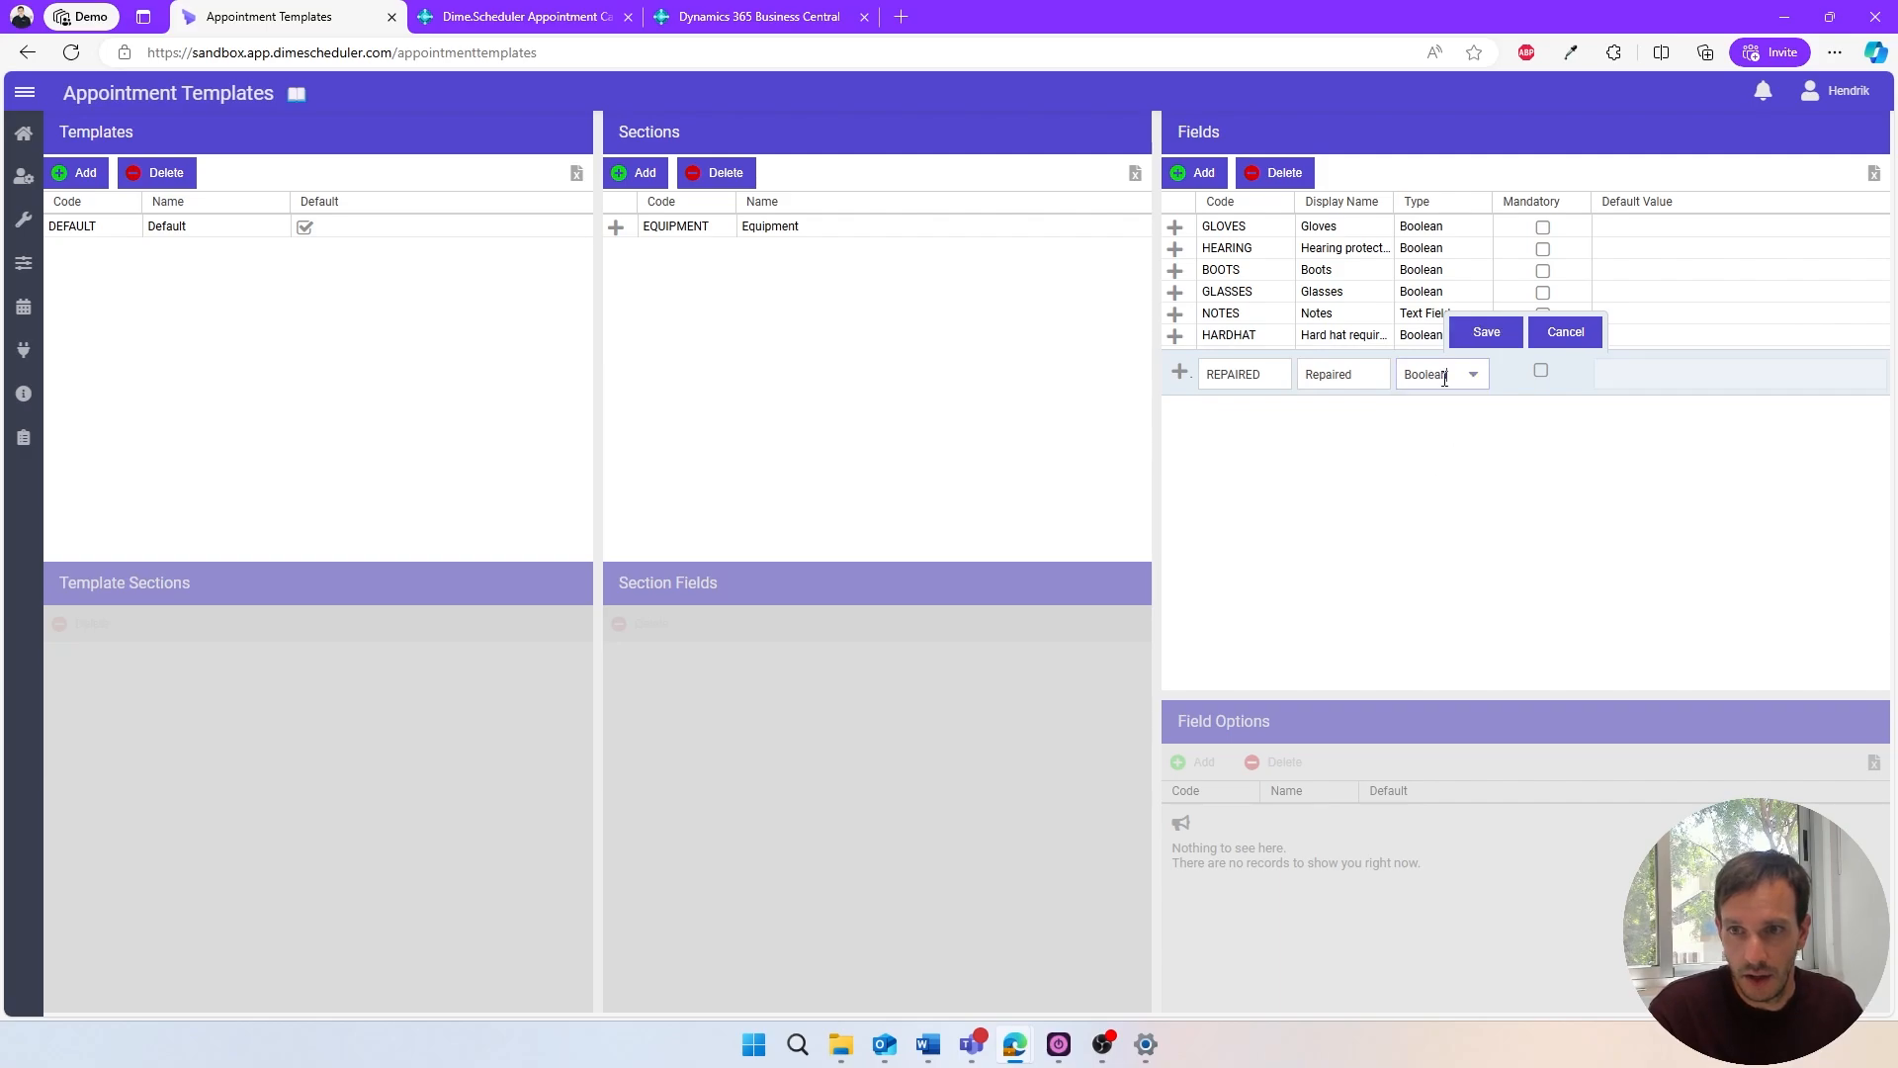
pyautogui.click(1479, 332)
# - Add a Boolean field with code SIGNEDOFF and display name "Signed off"
pyautogui.click(1201, 174)
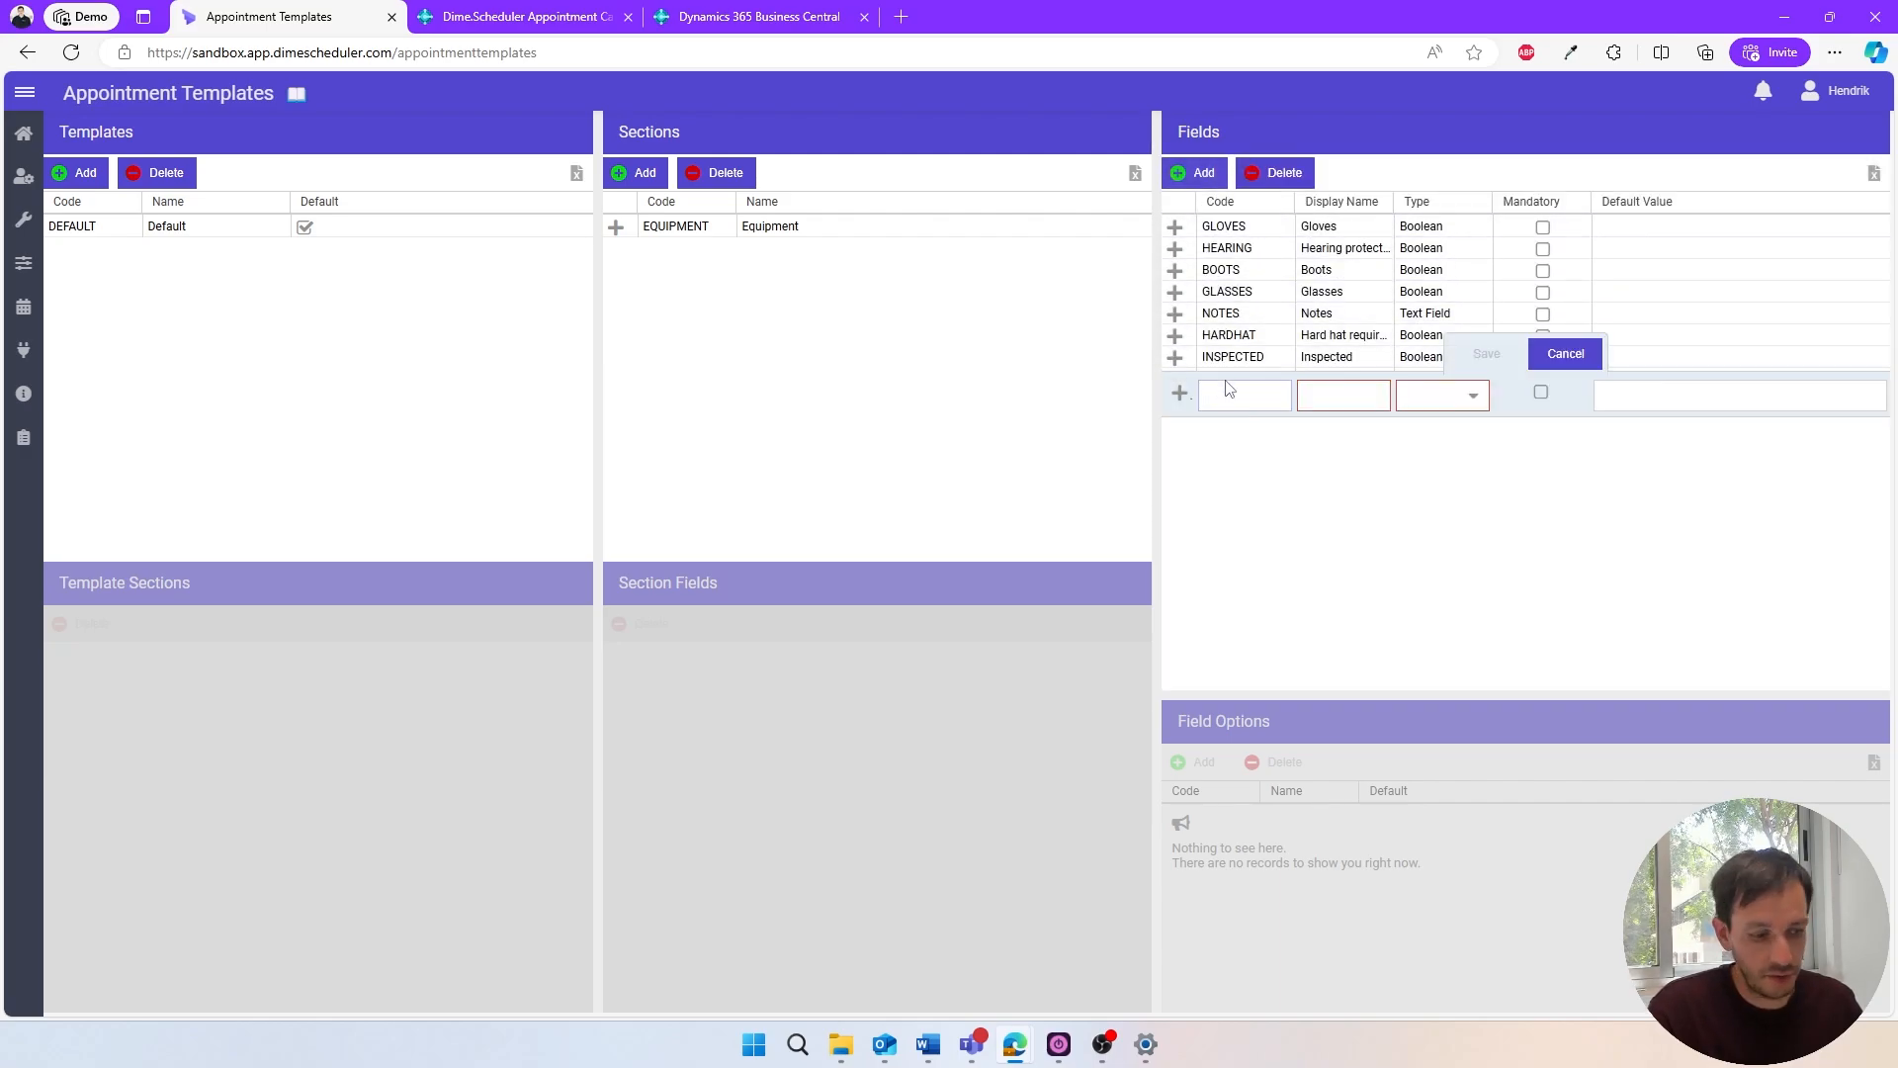
pyautogui.write('SIGNEDOFF')
pyautogui.press('Tab')
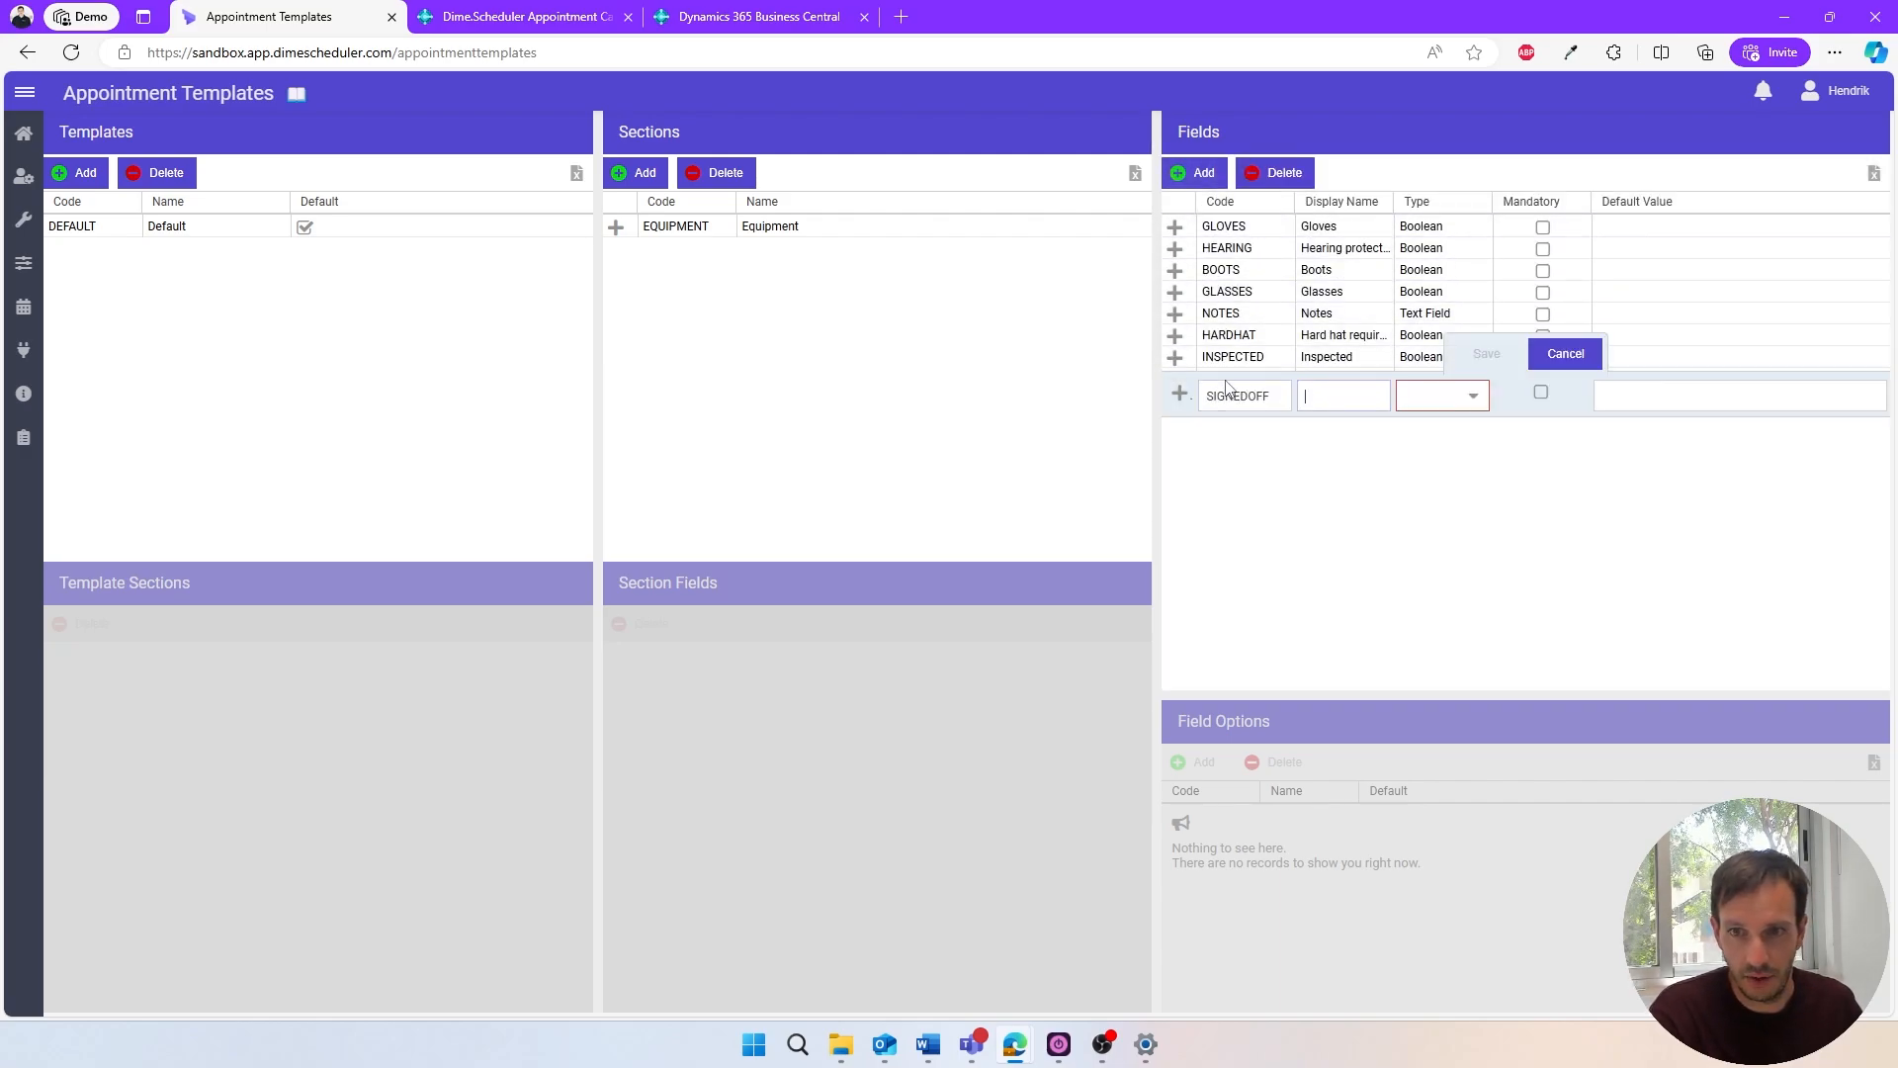
pyautogui.write('Signed off')
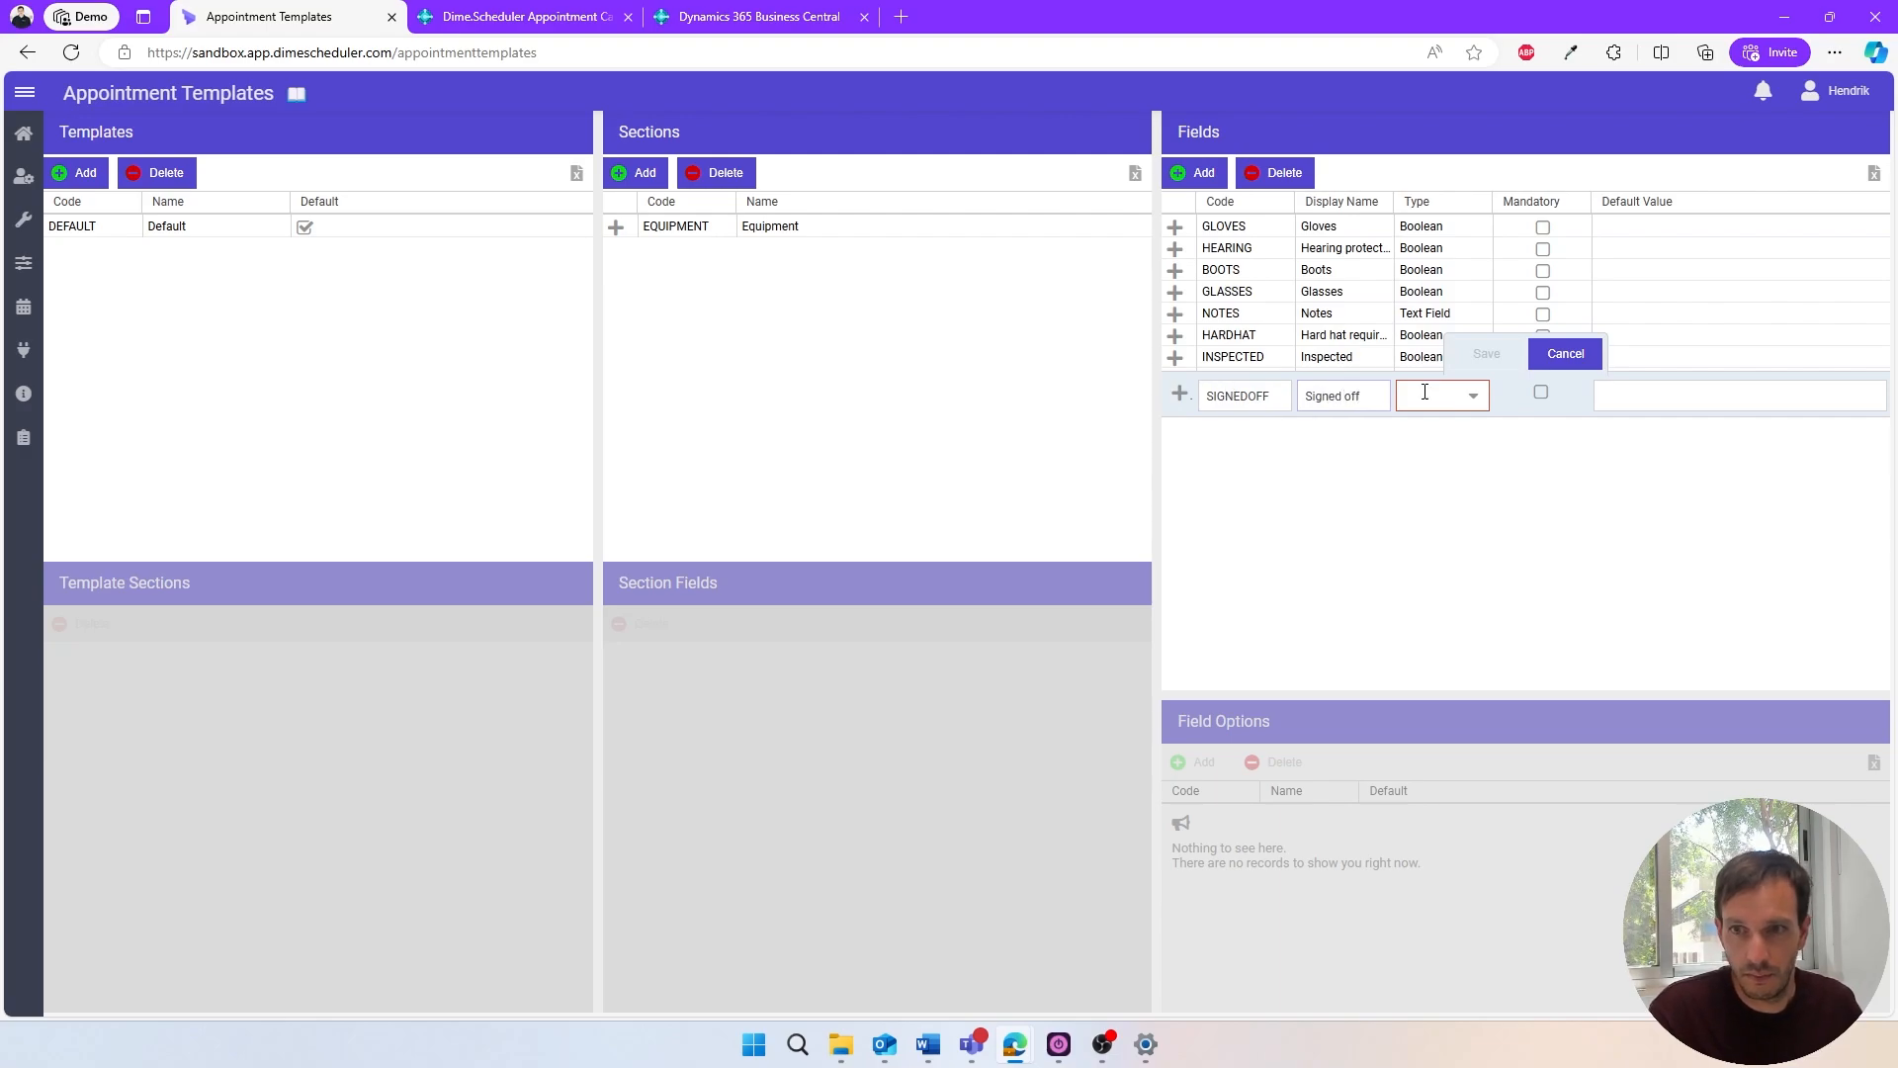
pyautogui.click(1472, 395)
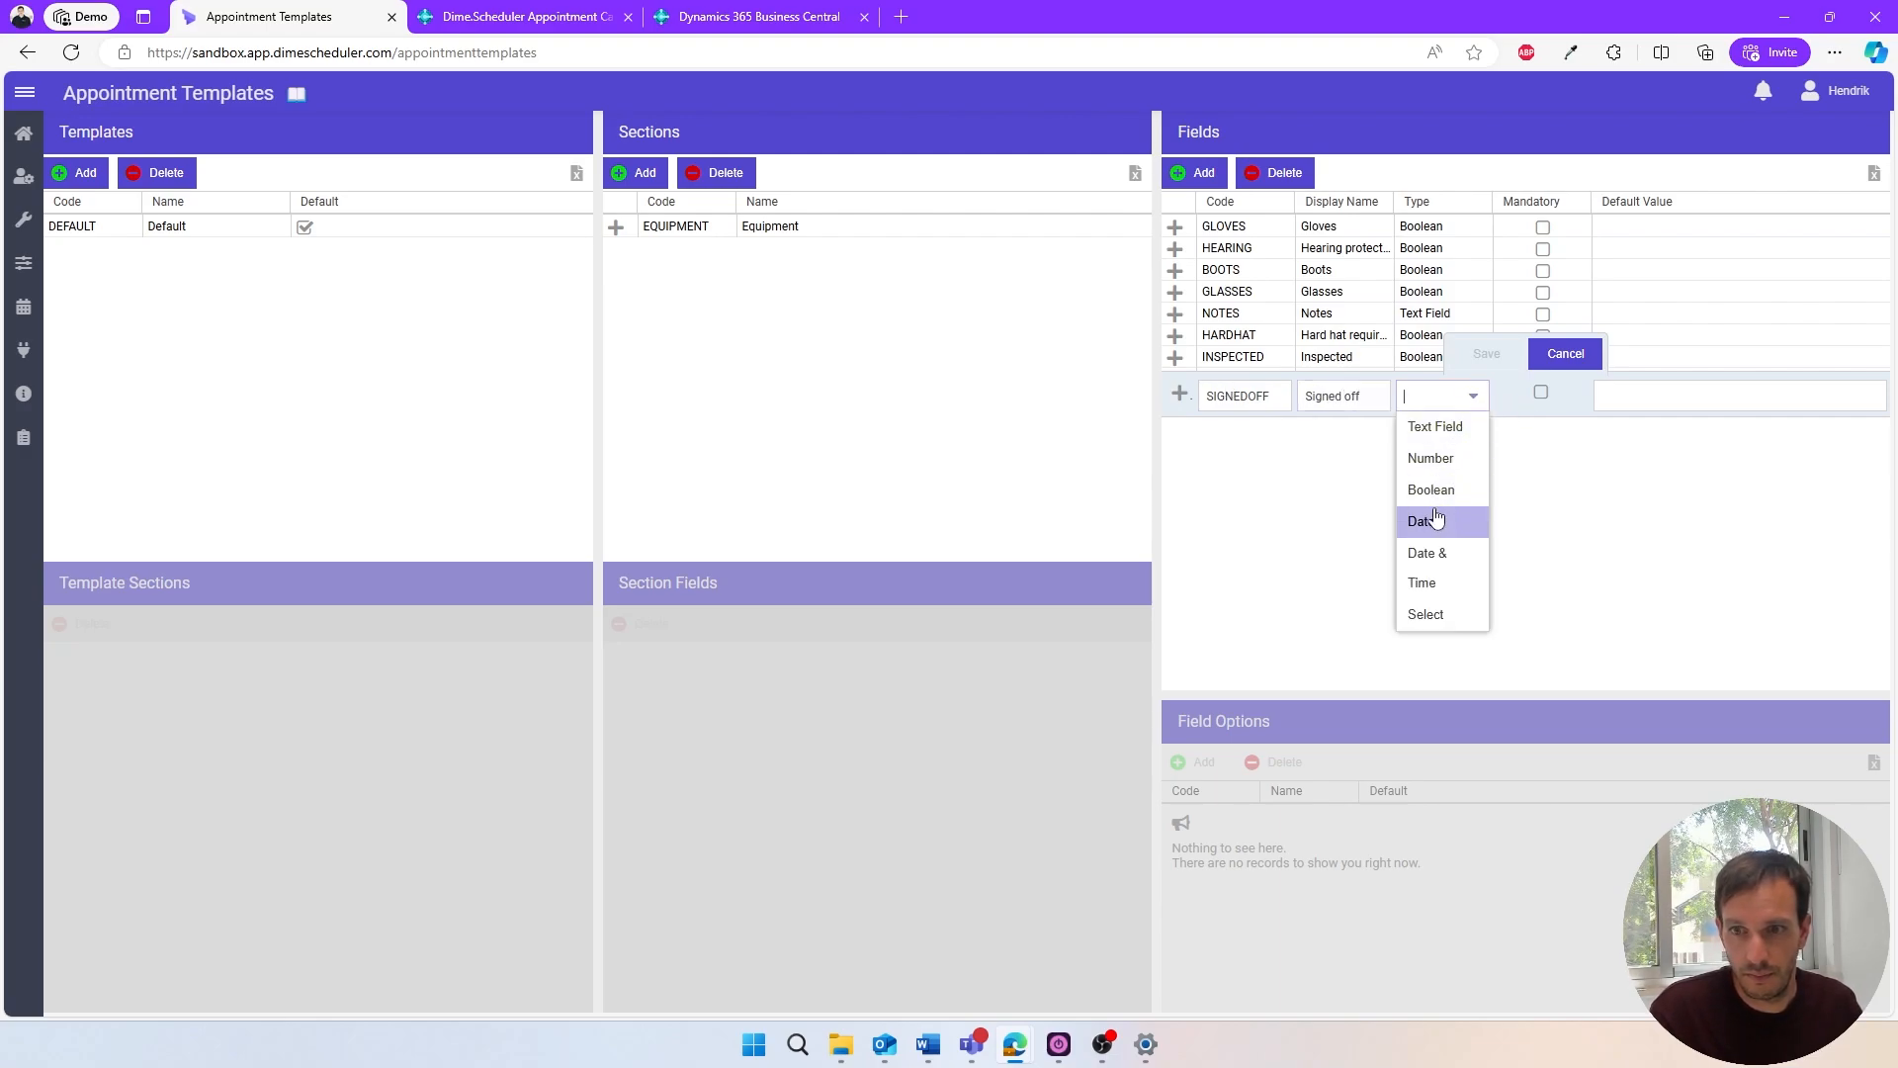
pyautogui.click(1433, 490)
pyautogui.click(1473, 356)
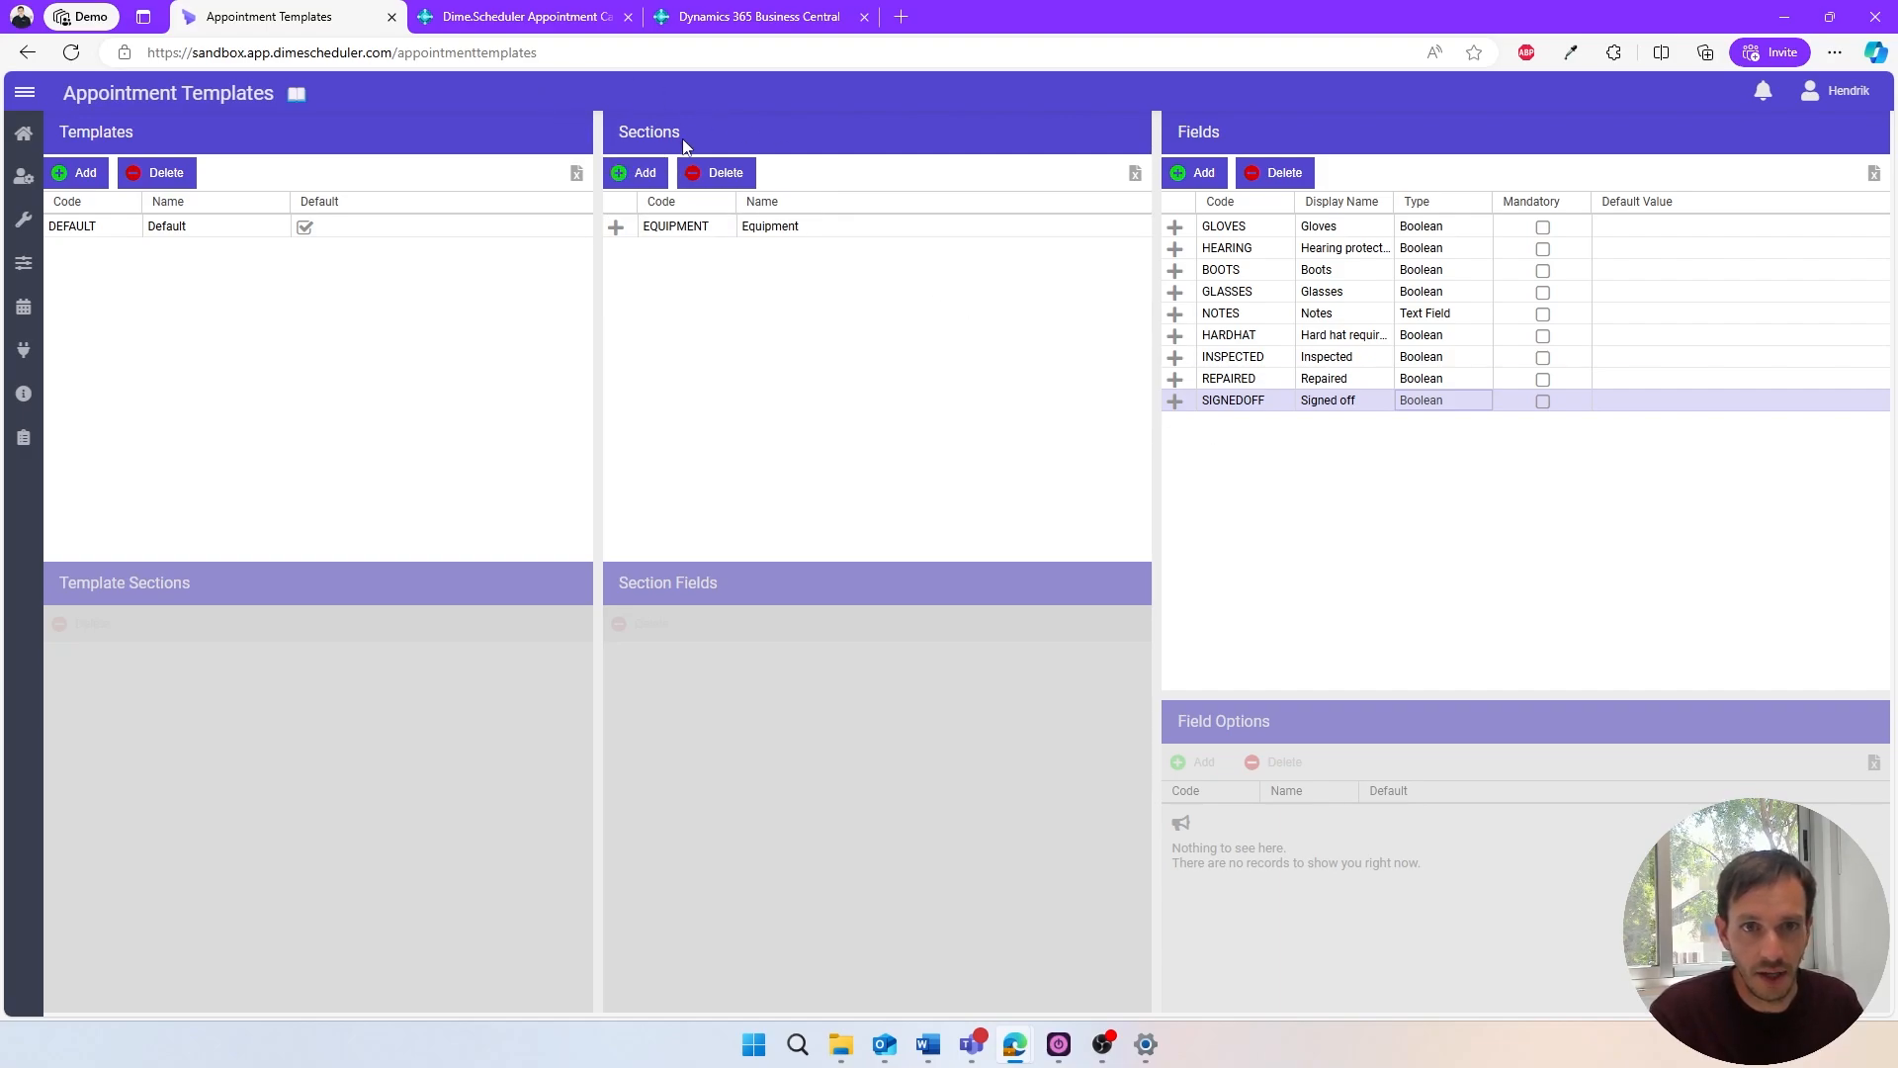
# - Add an appointment template section with code CHECKLIST and name "Checklist"
pyautogui.click(630, 174)
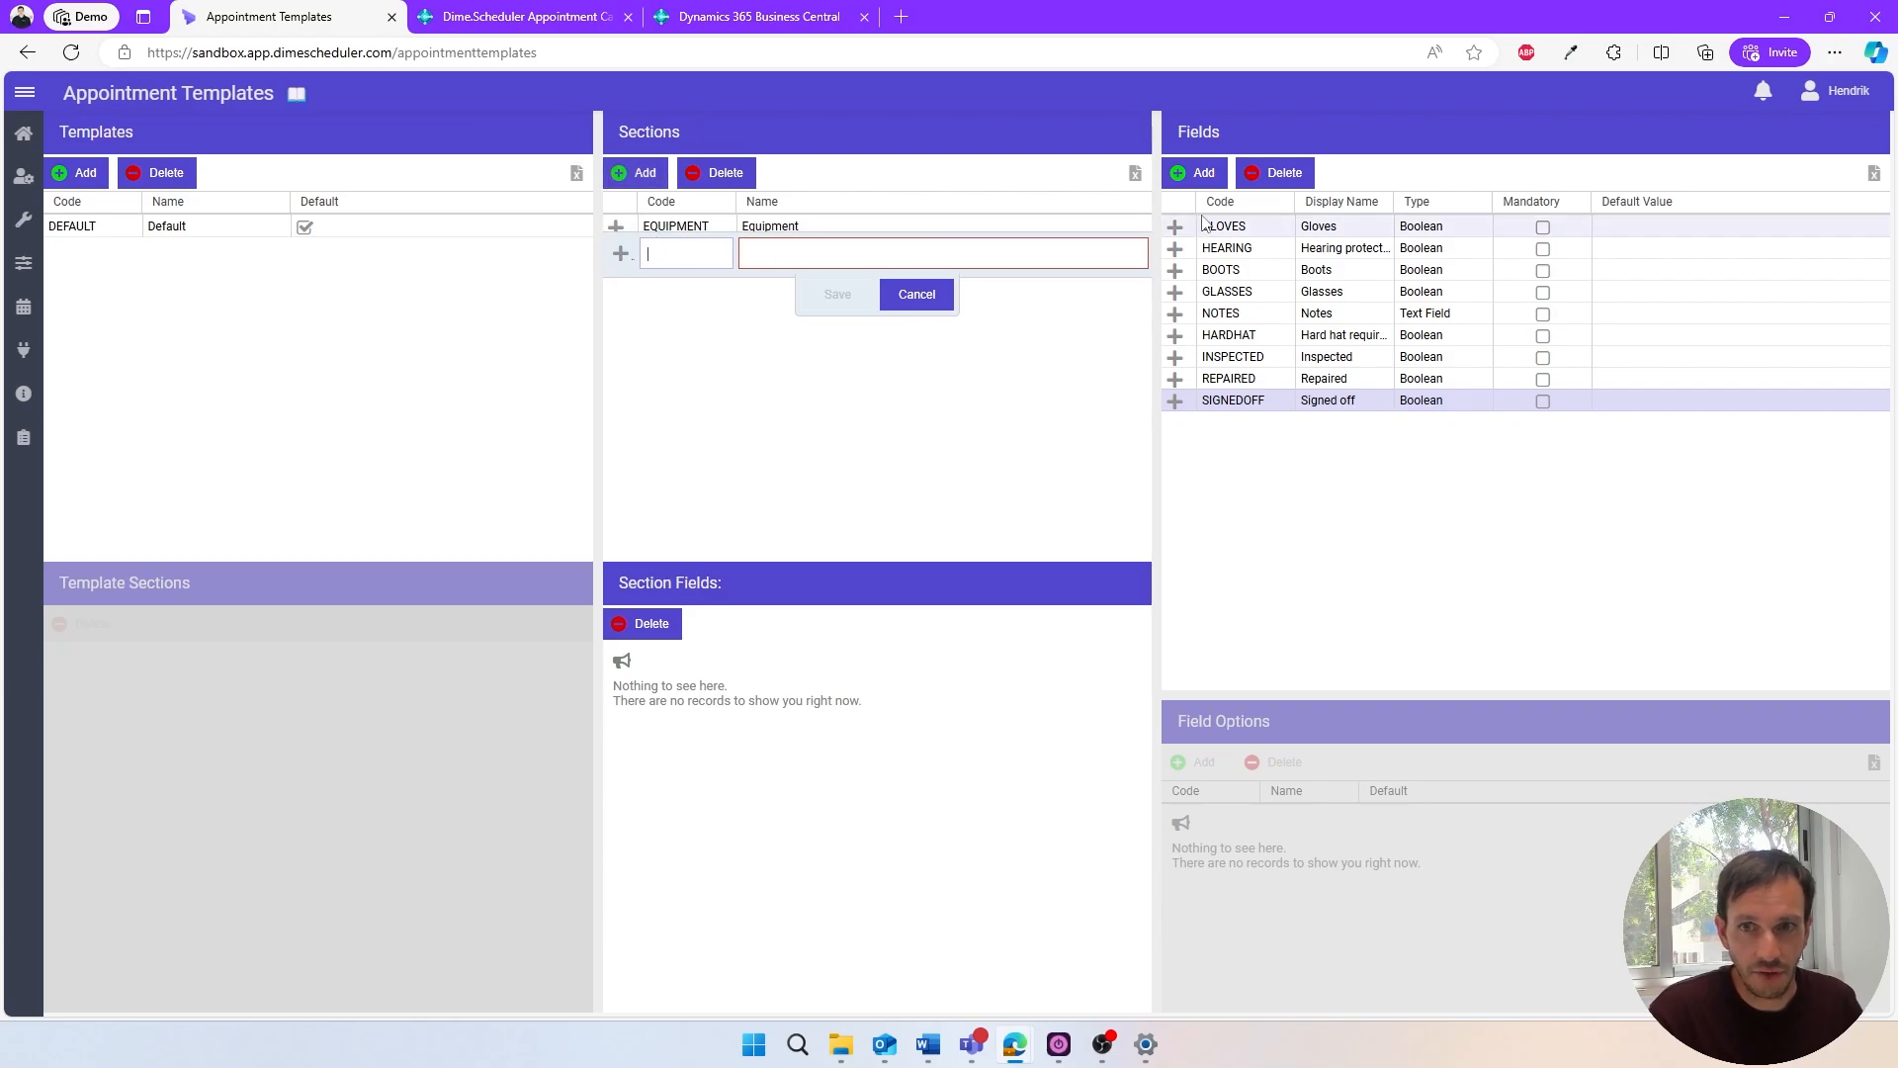
pyautogui.click(667, 258)
pyautogui.write('C')
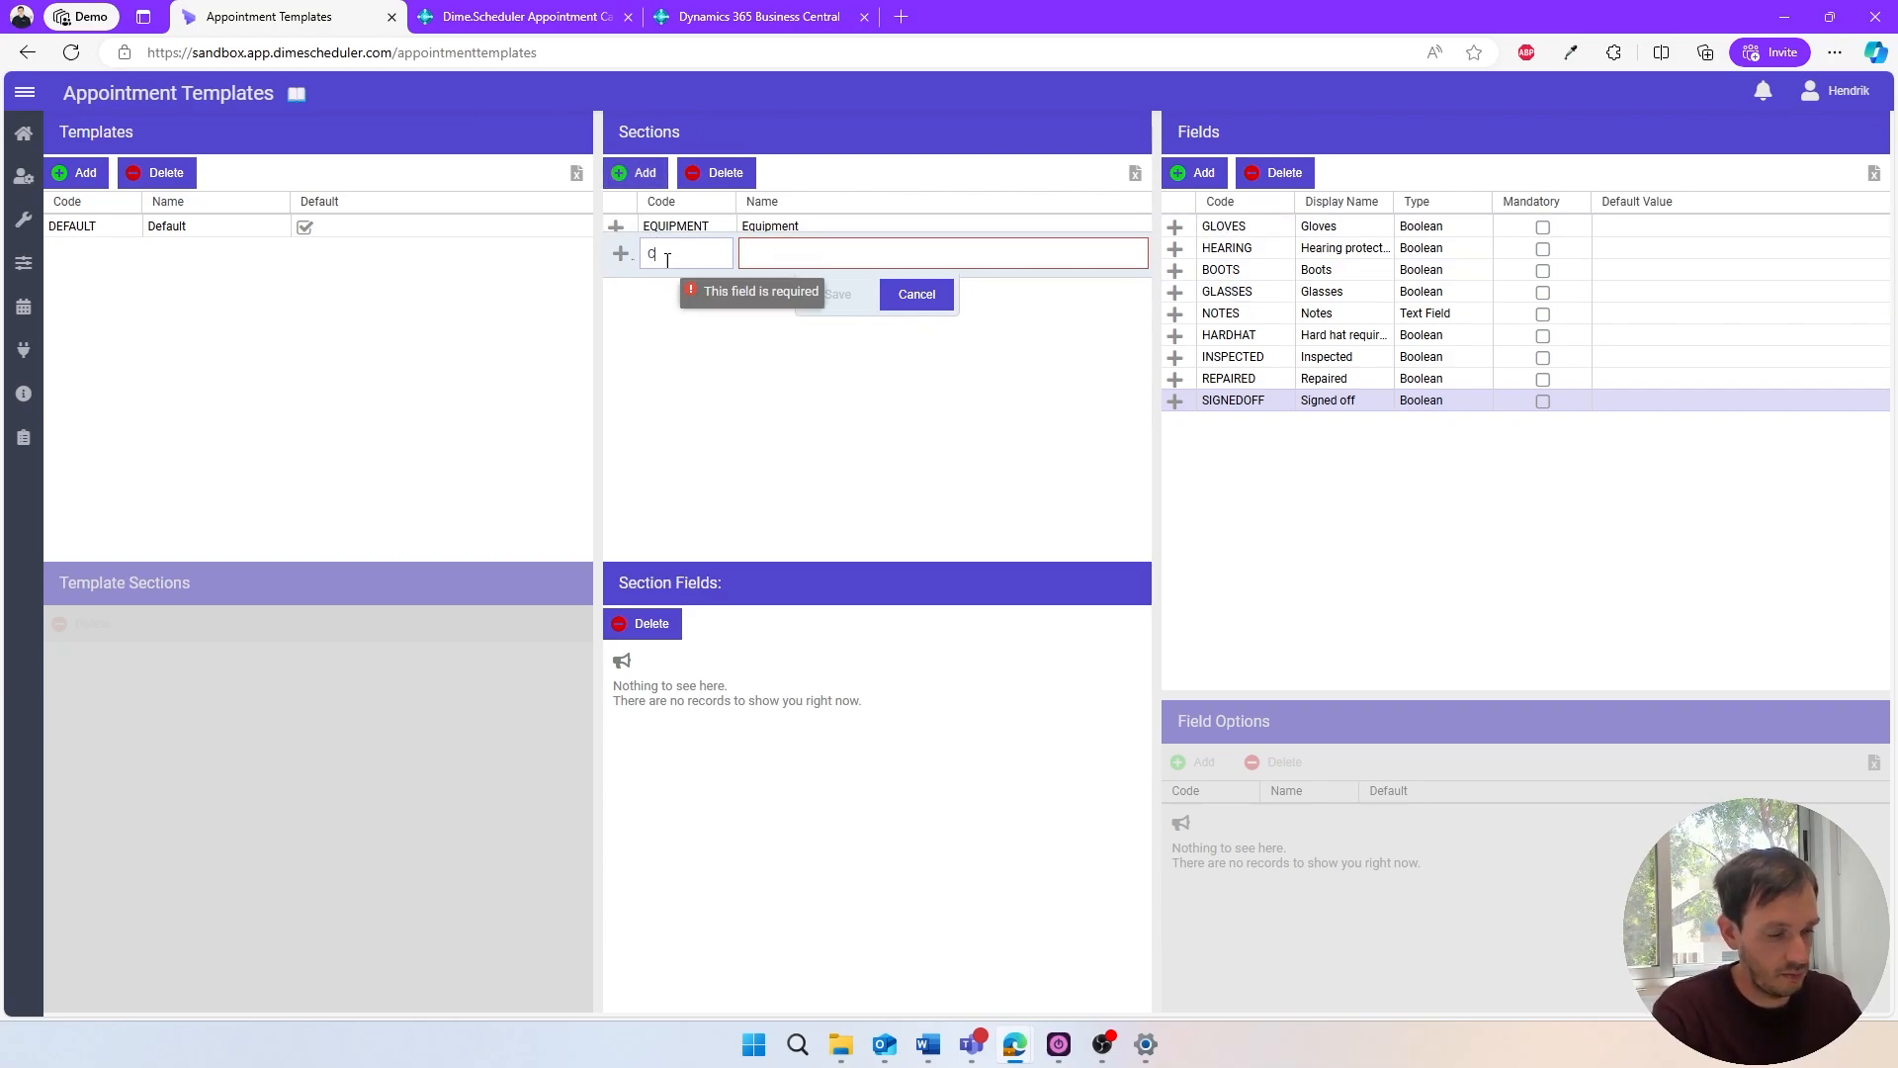
pyautogui.write('HECKLIST')
pyautogui.press('Tab')
pyautogui.write('Checkl')
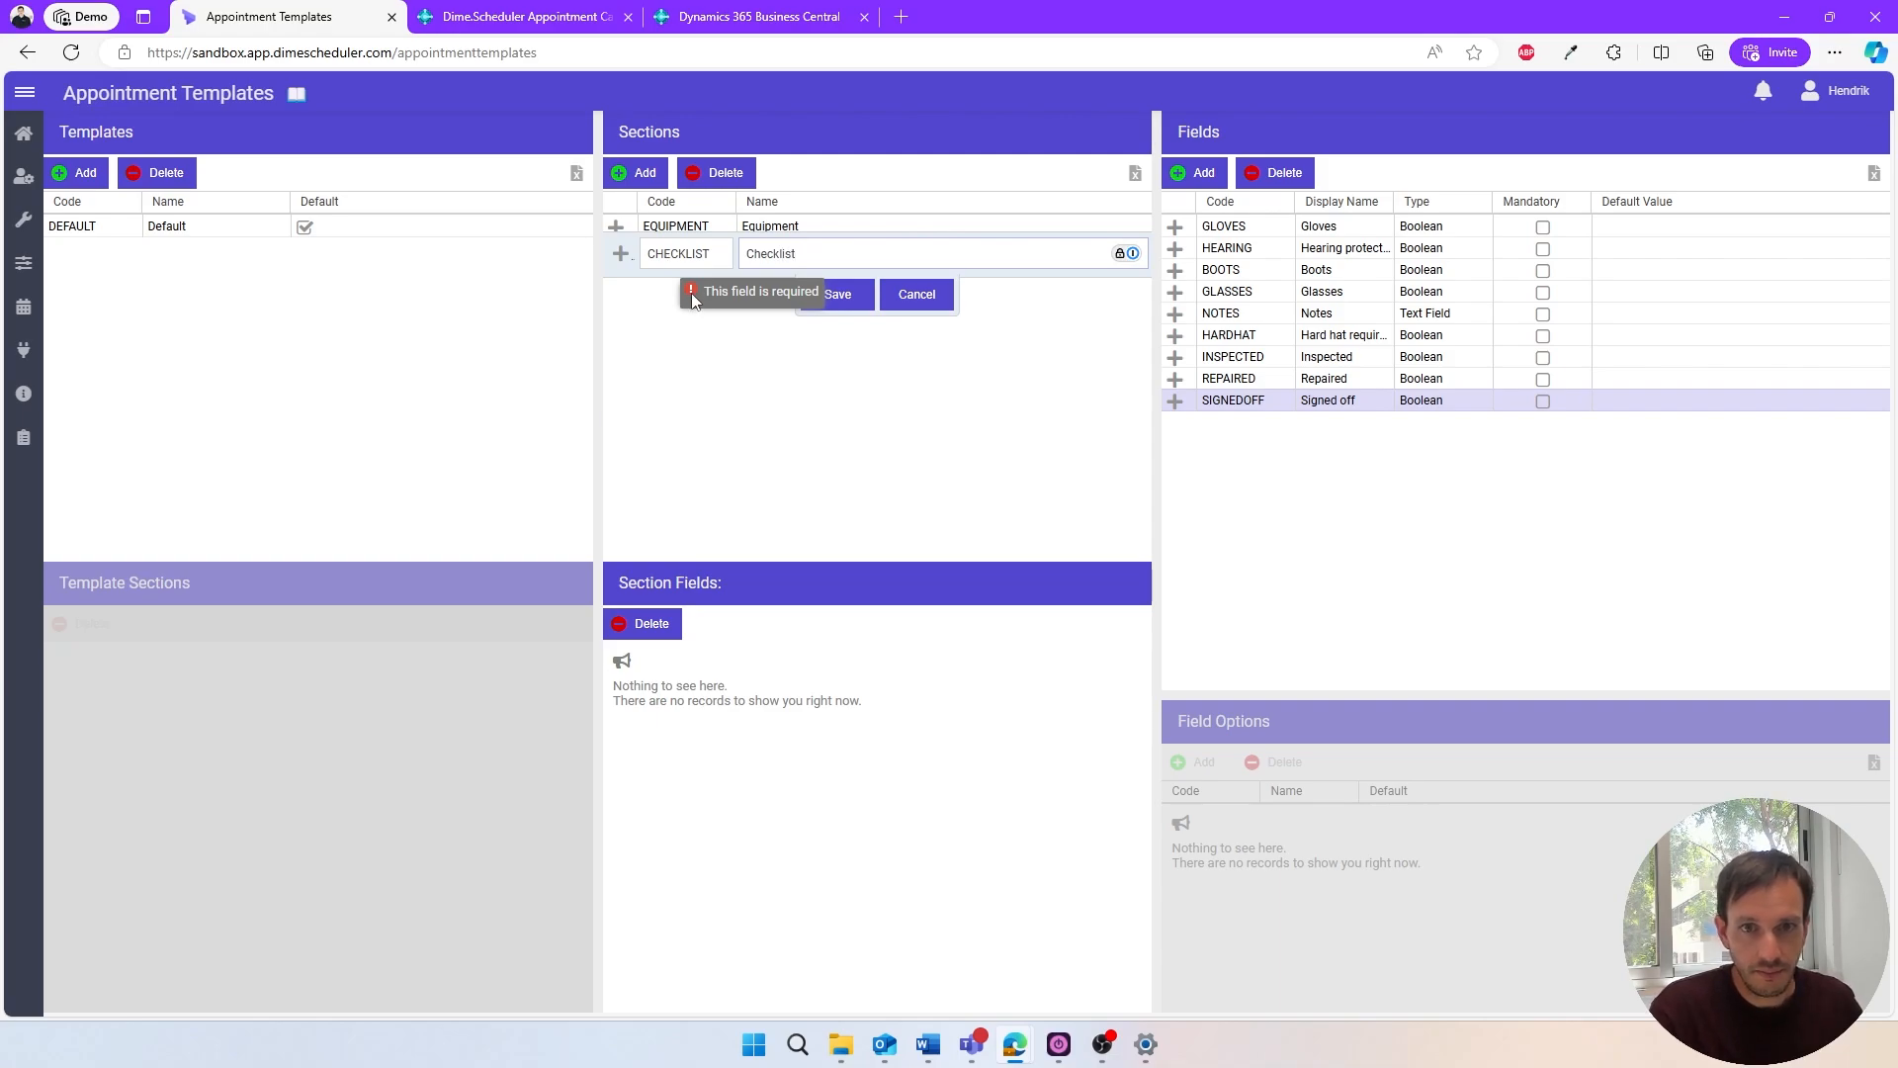
pyautogui.click(813, 305)
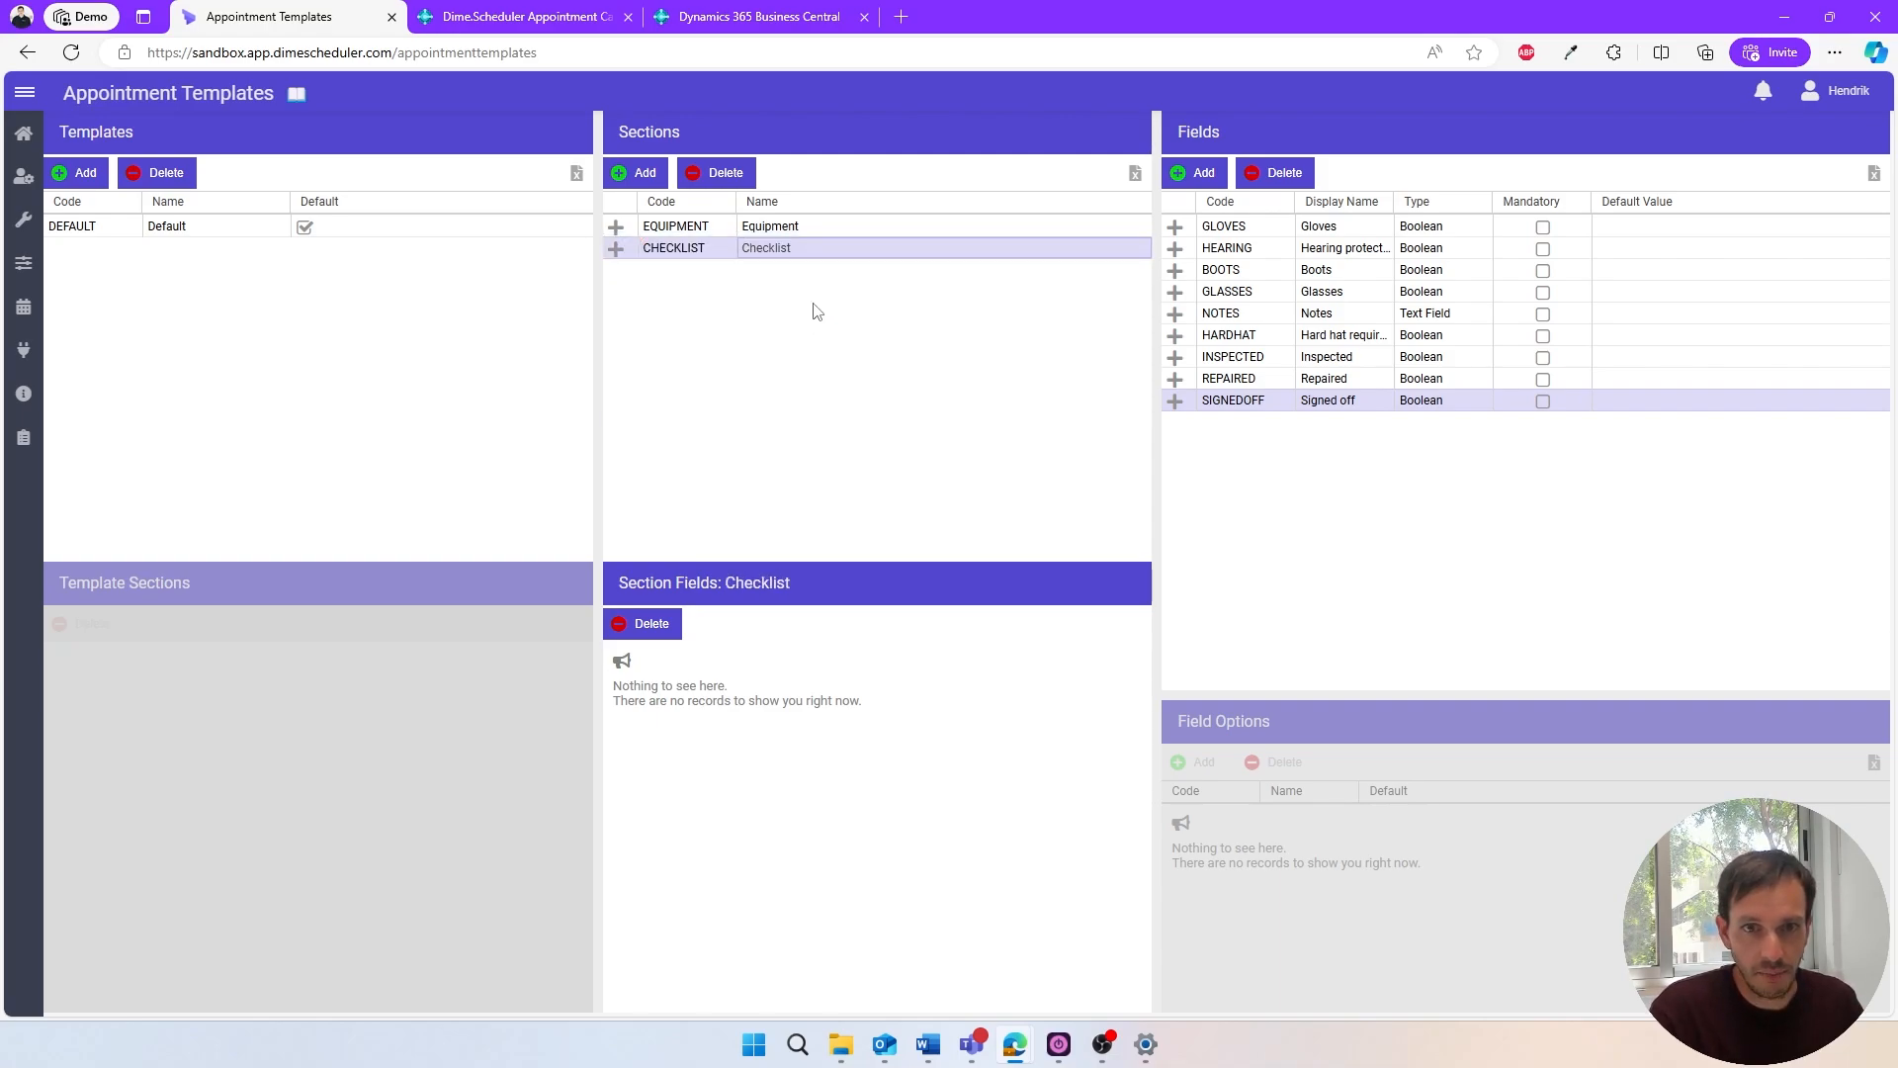
# - Assign the Inspected, Repaired and Signed off fields to the Checklist section, in that order
pyautogui.click(791, 227)
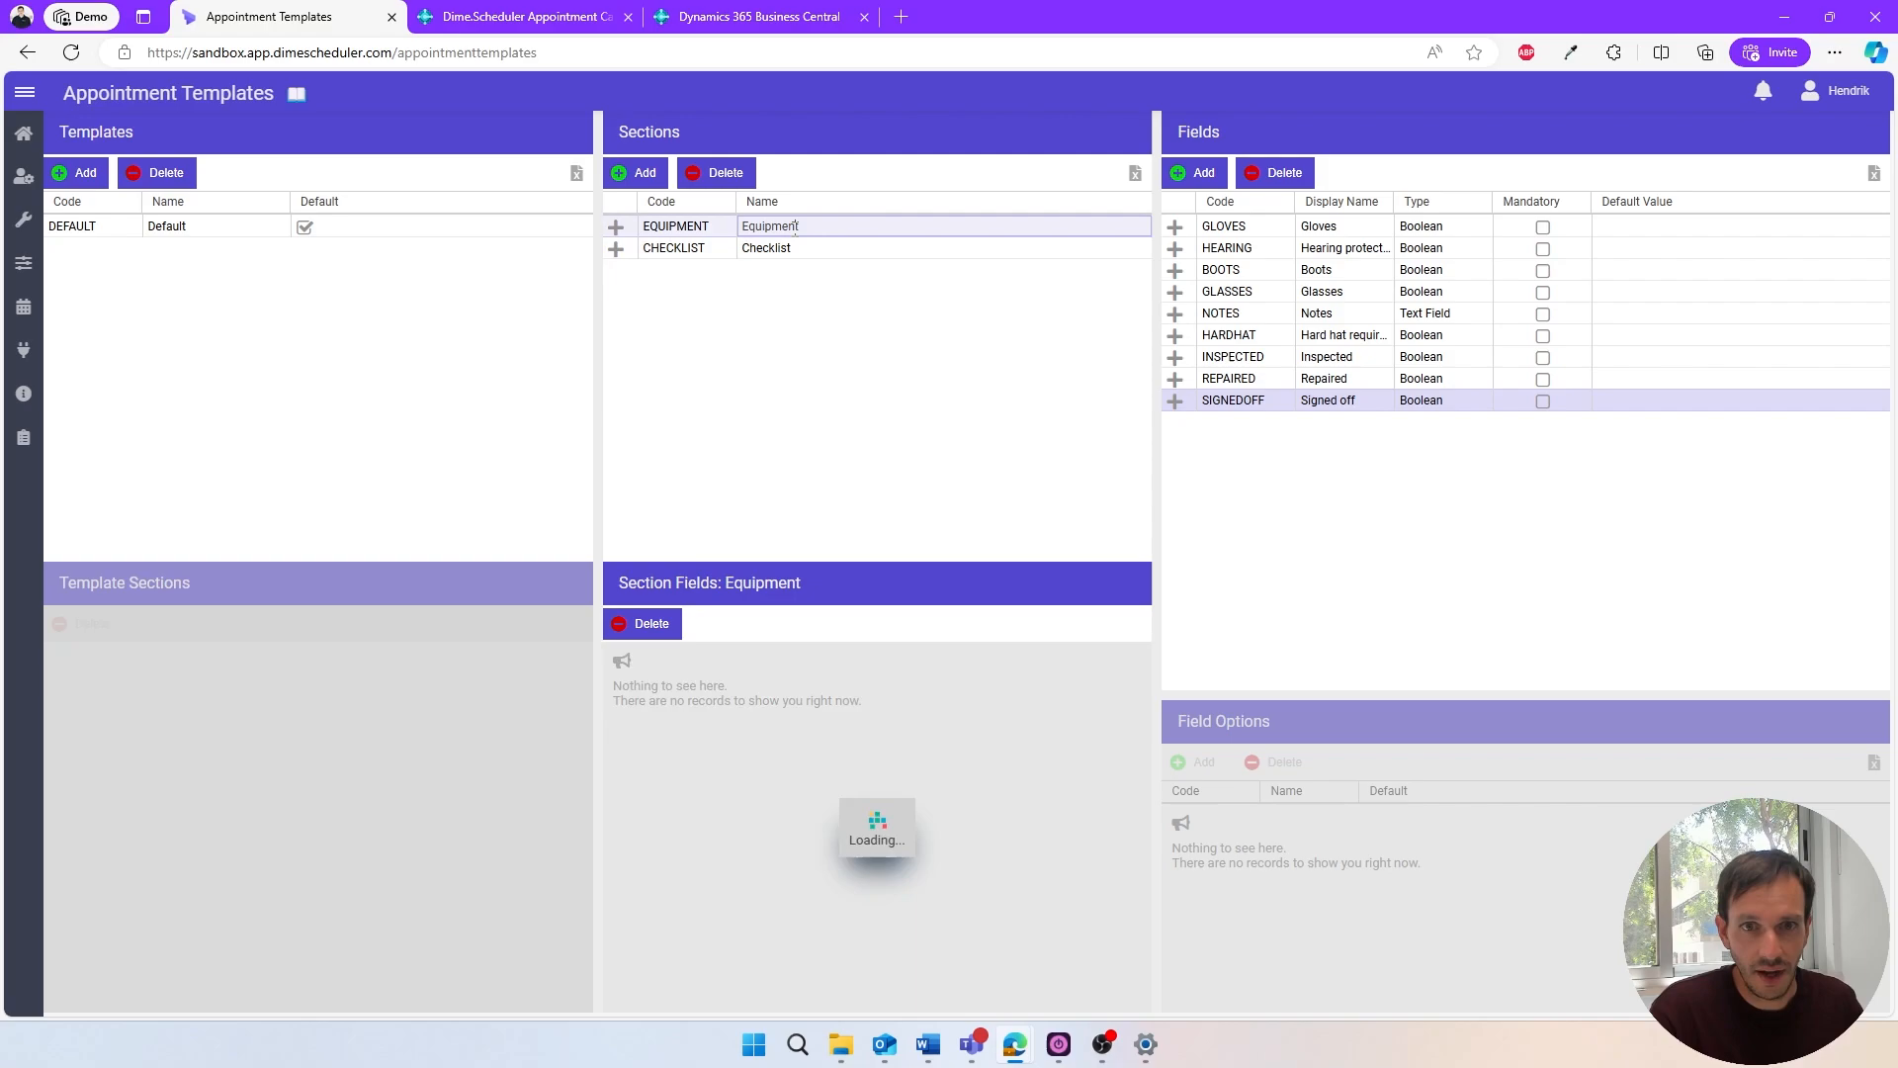
pyautogui.click(792, 248)
pyautogui.click(788, 227)
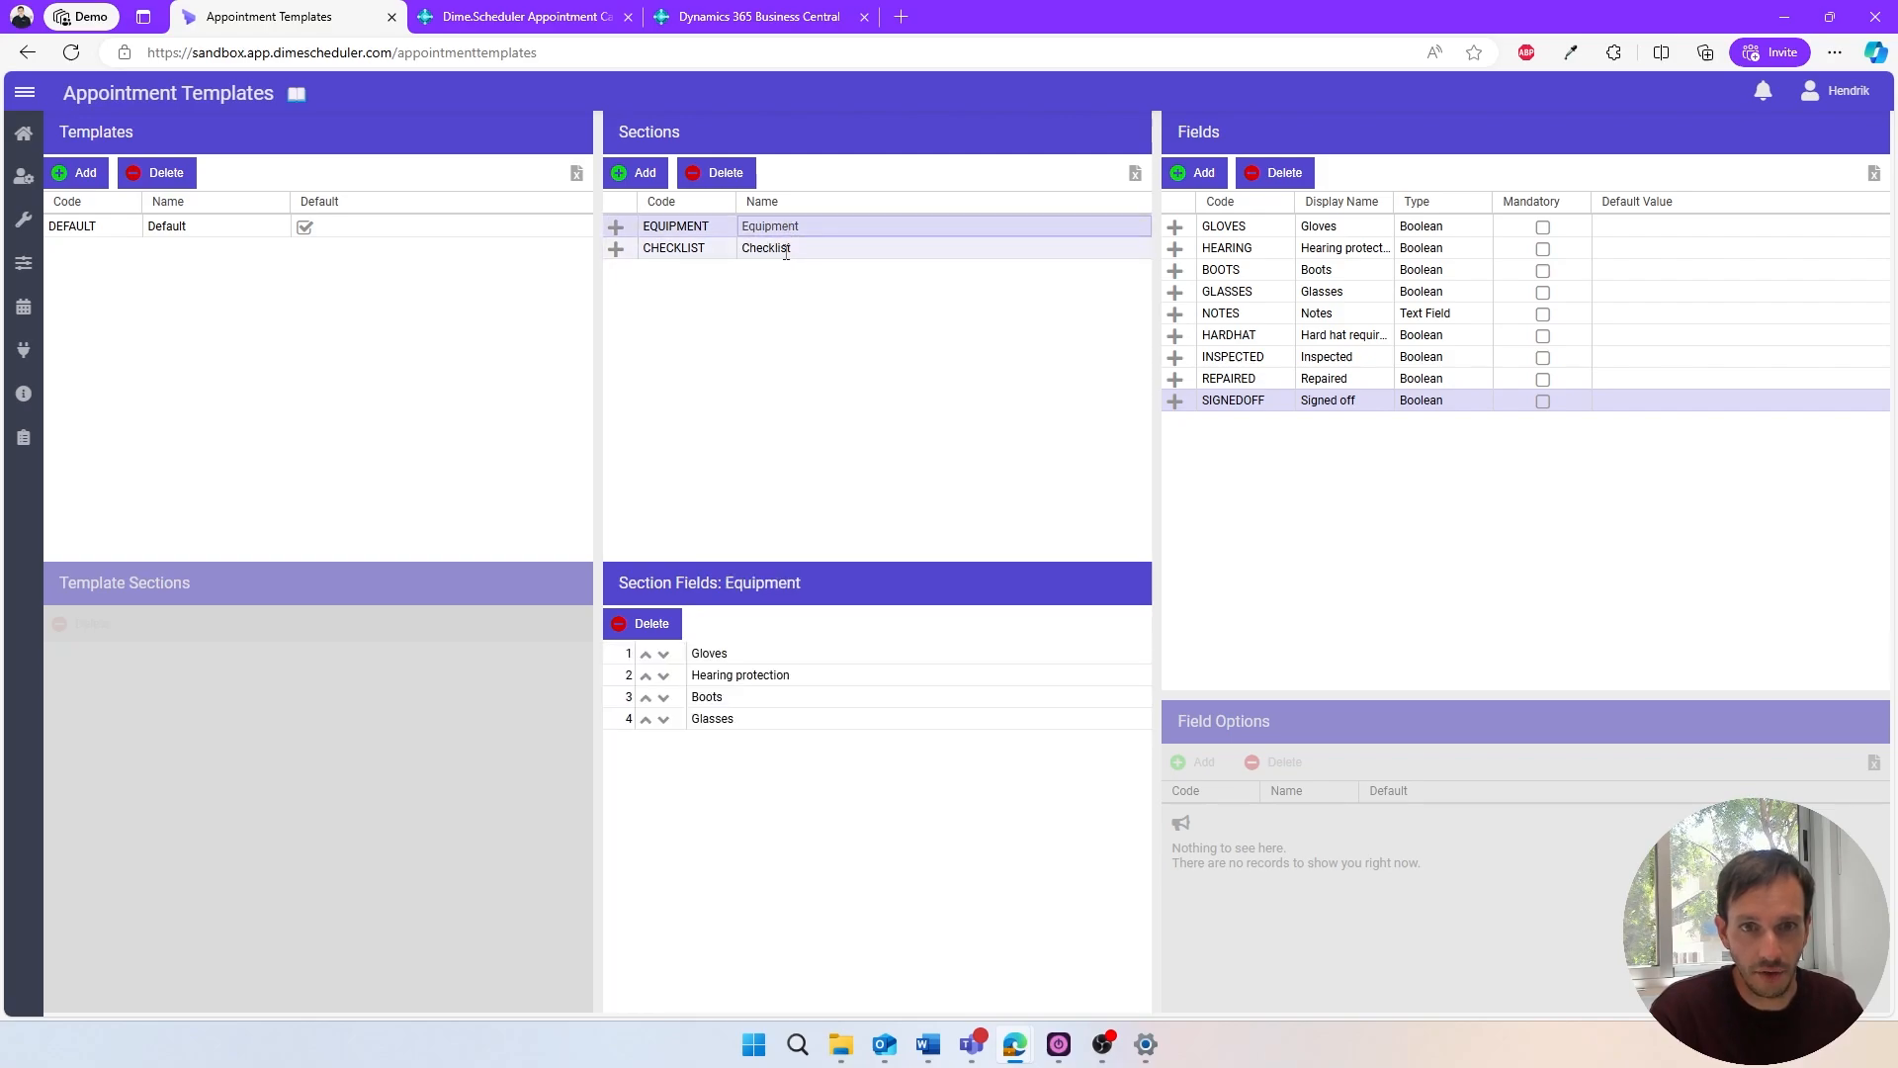
pyautogui.click(781, 248)
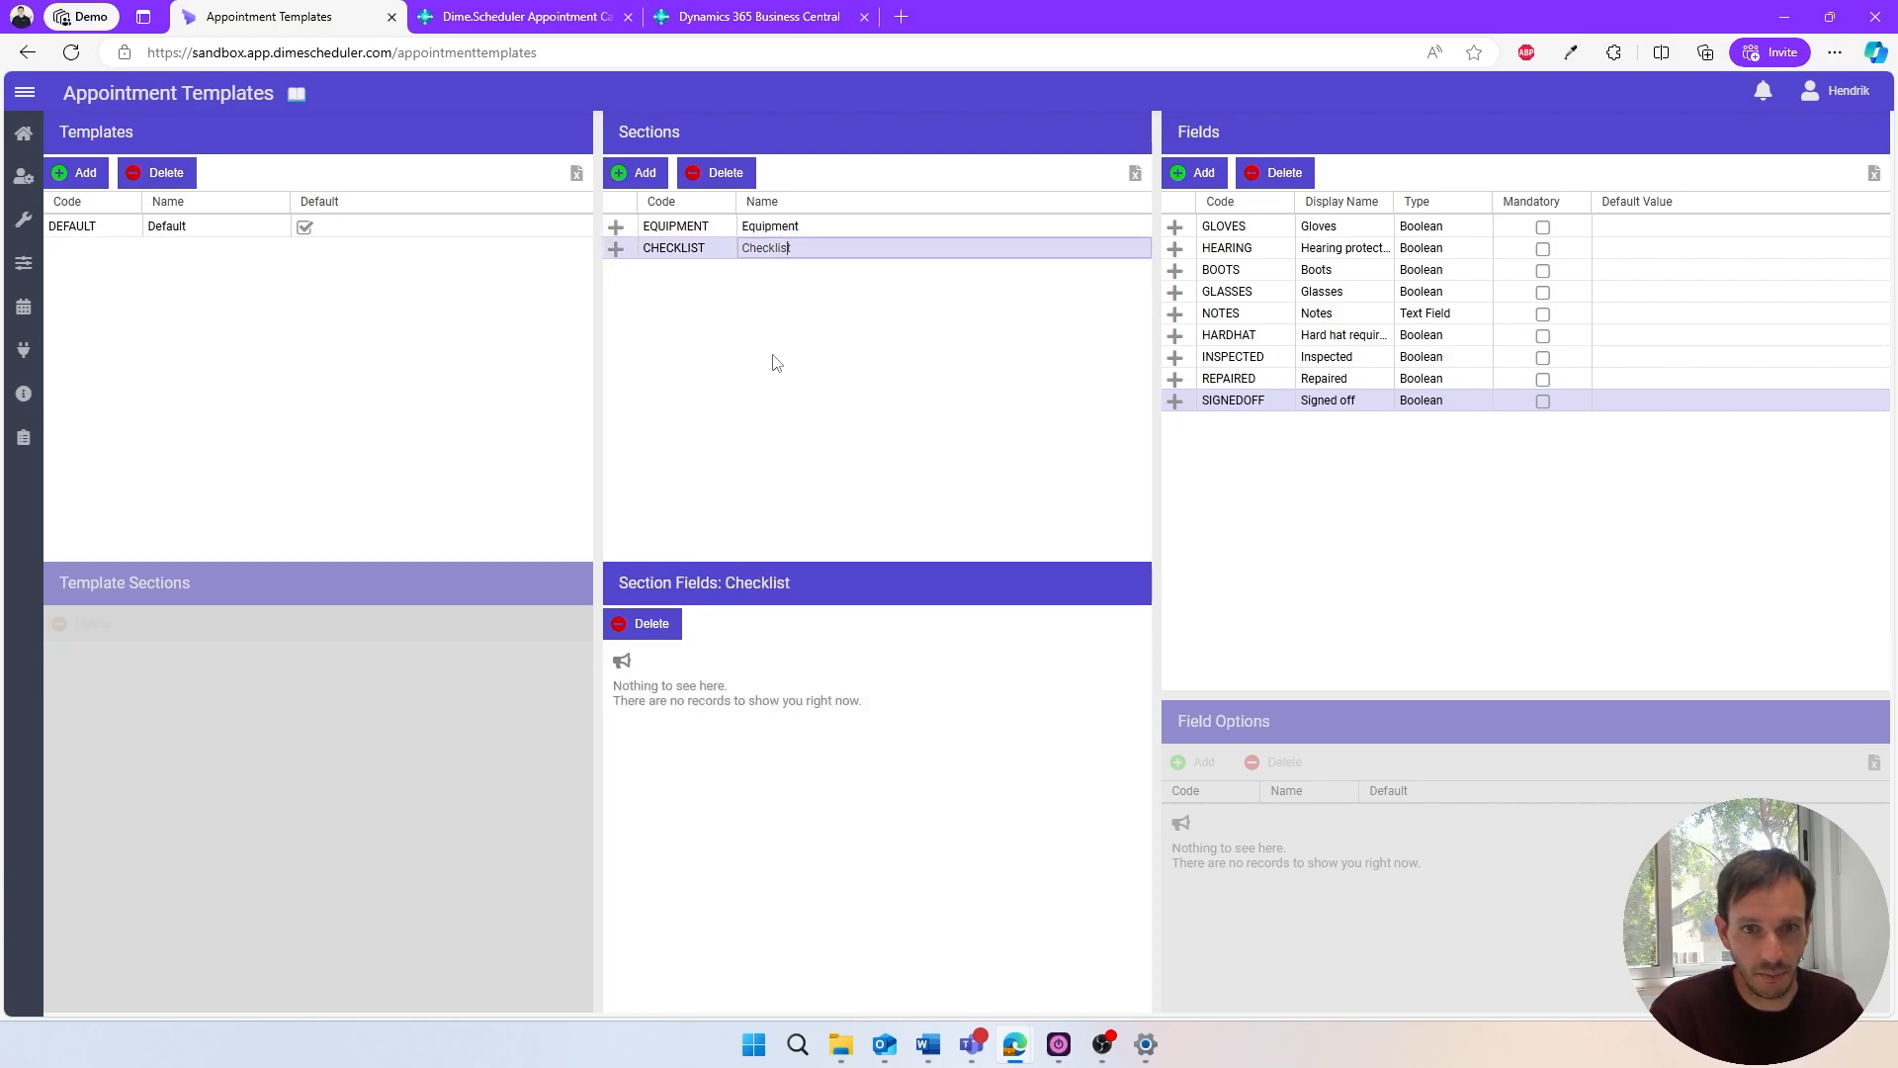
pyautogui.click(1174, 357)
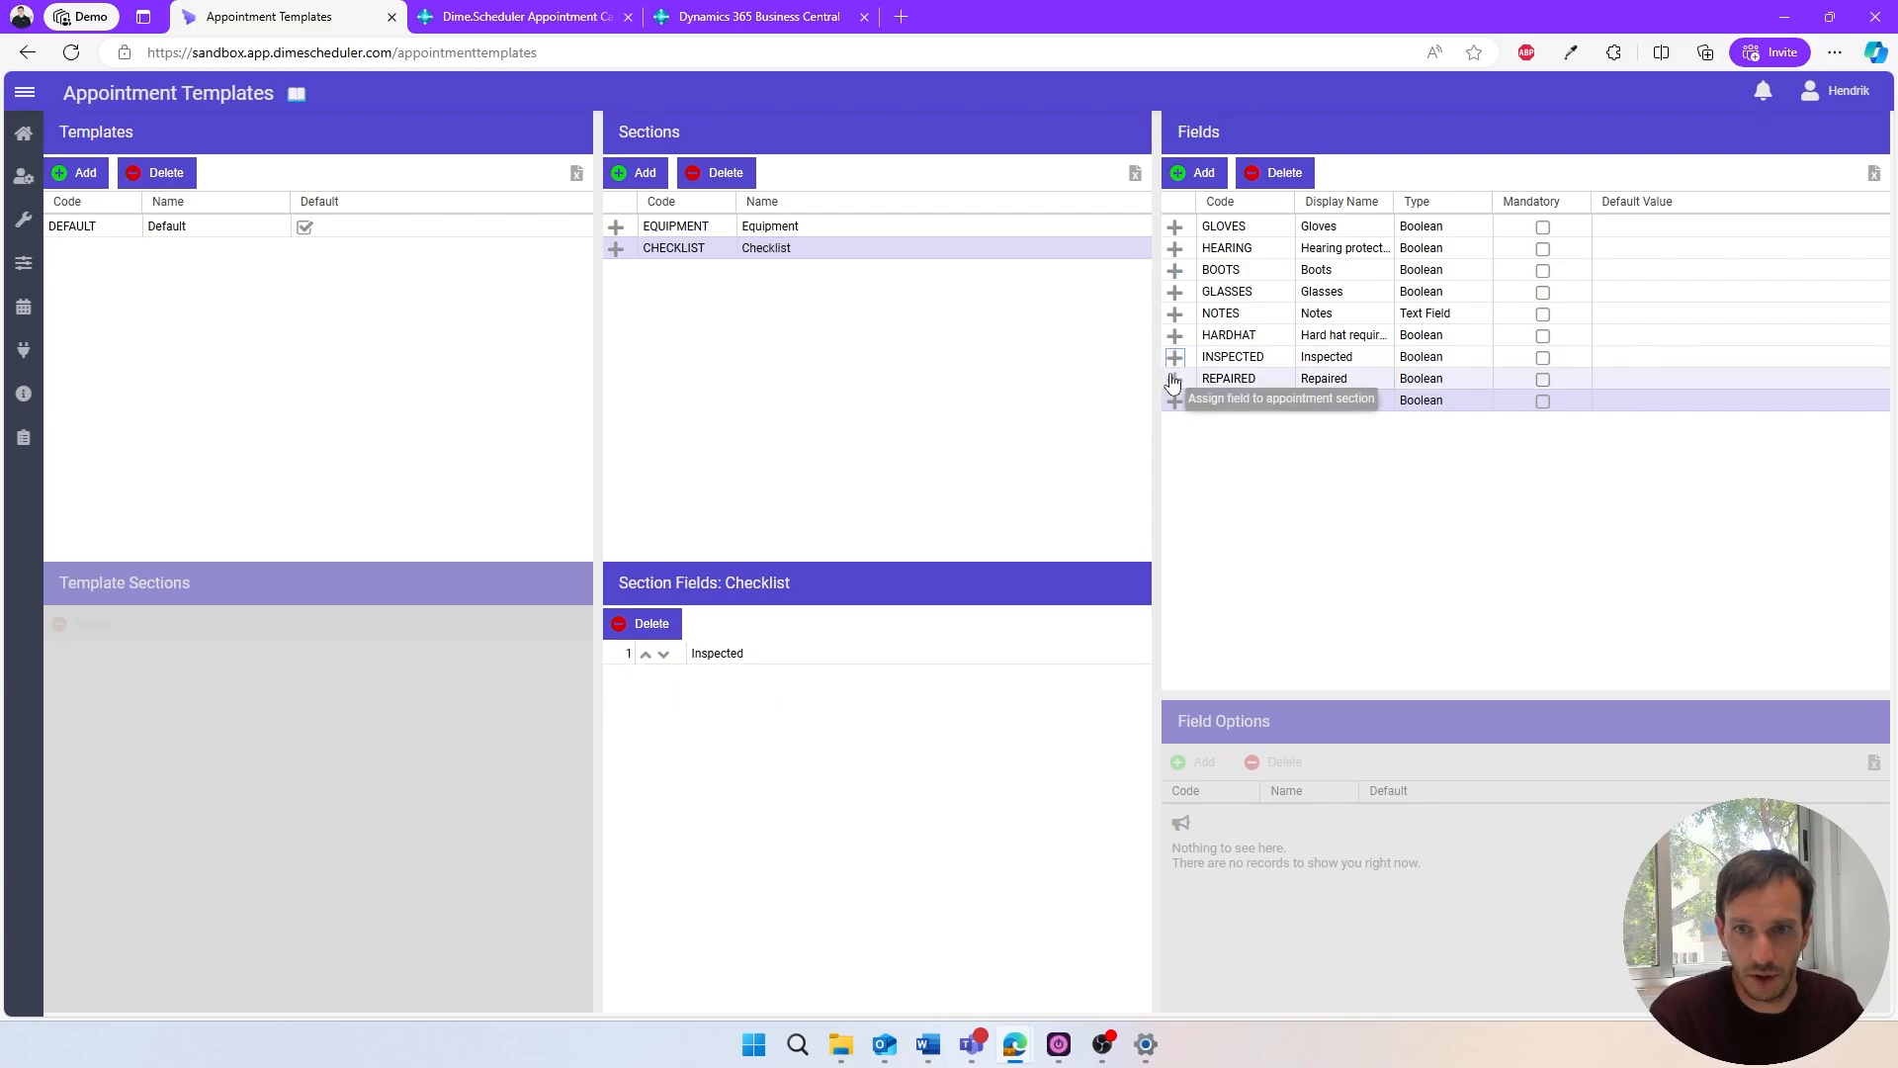
pyautogui.click(1174, 379)
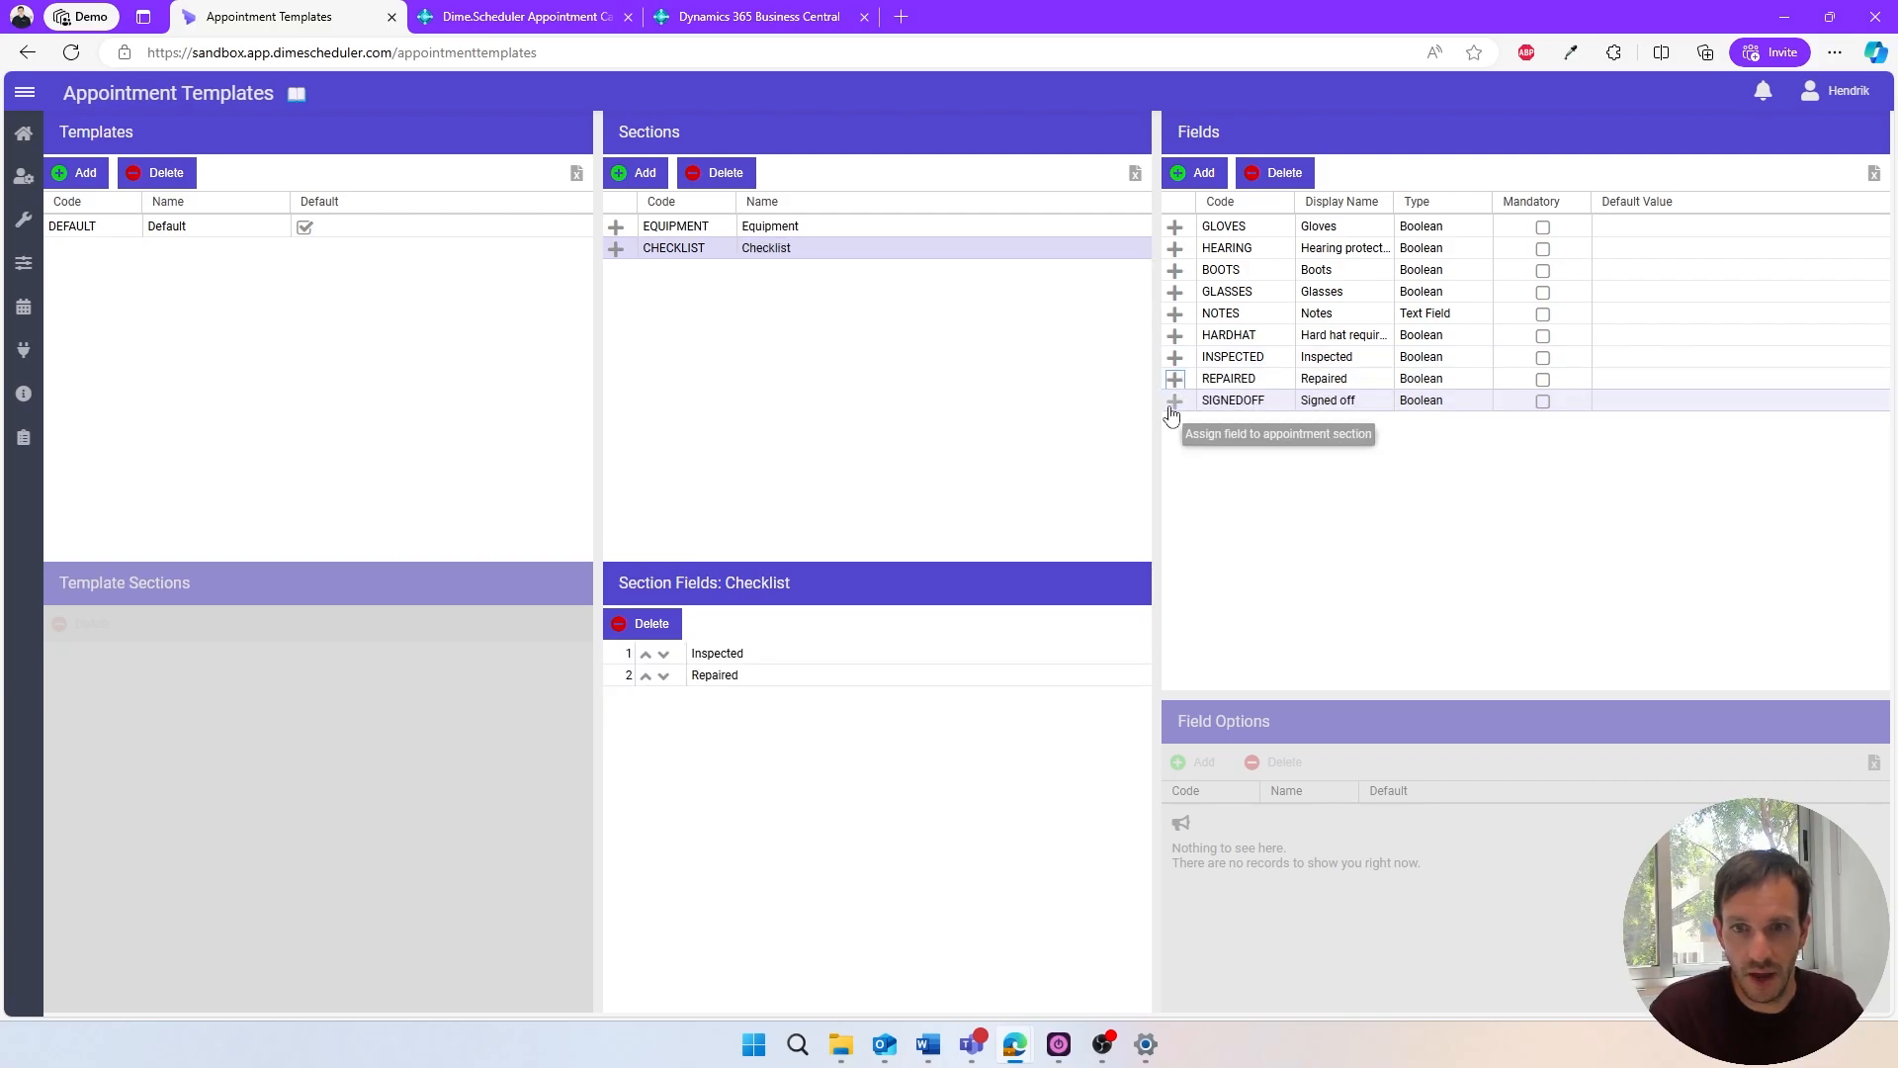
pyautogui.click(1173, 402)
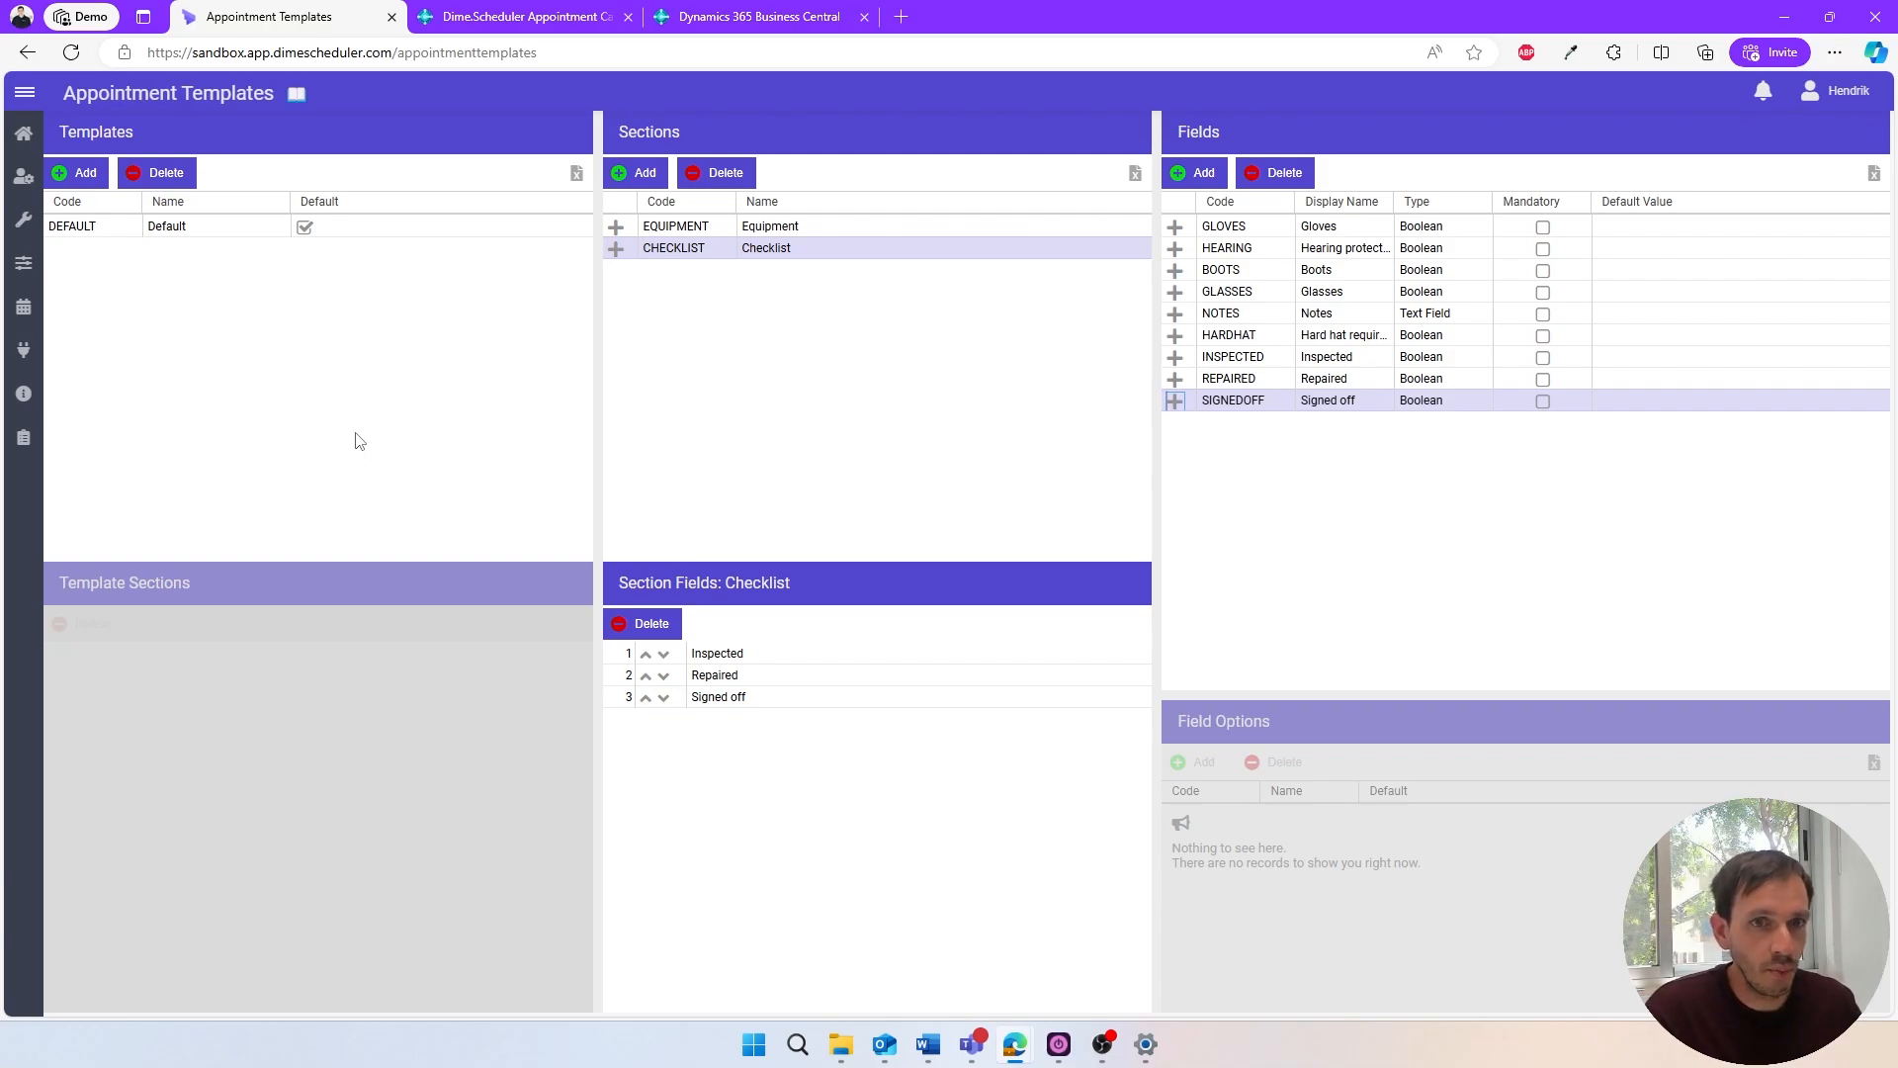
# - Add a template with code CHECKLIST and name "Checklist" and make it the default template
pyautogui.click(109, 178)
pyautogui.write('CHECKLIST')
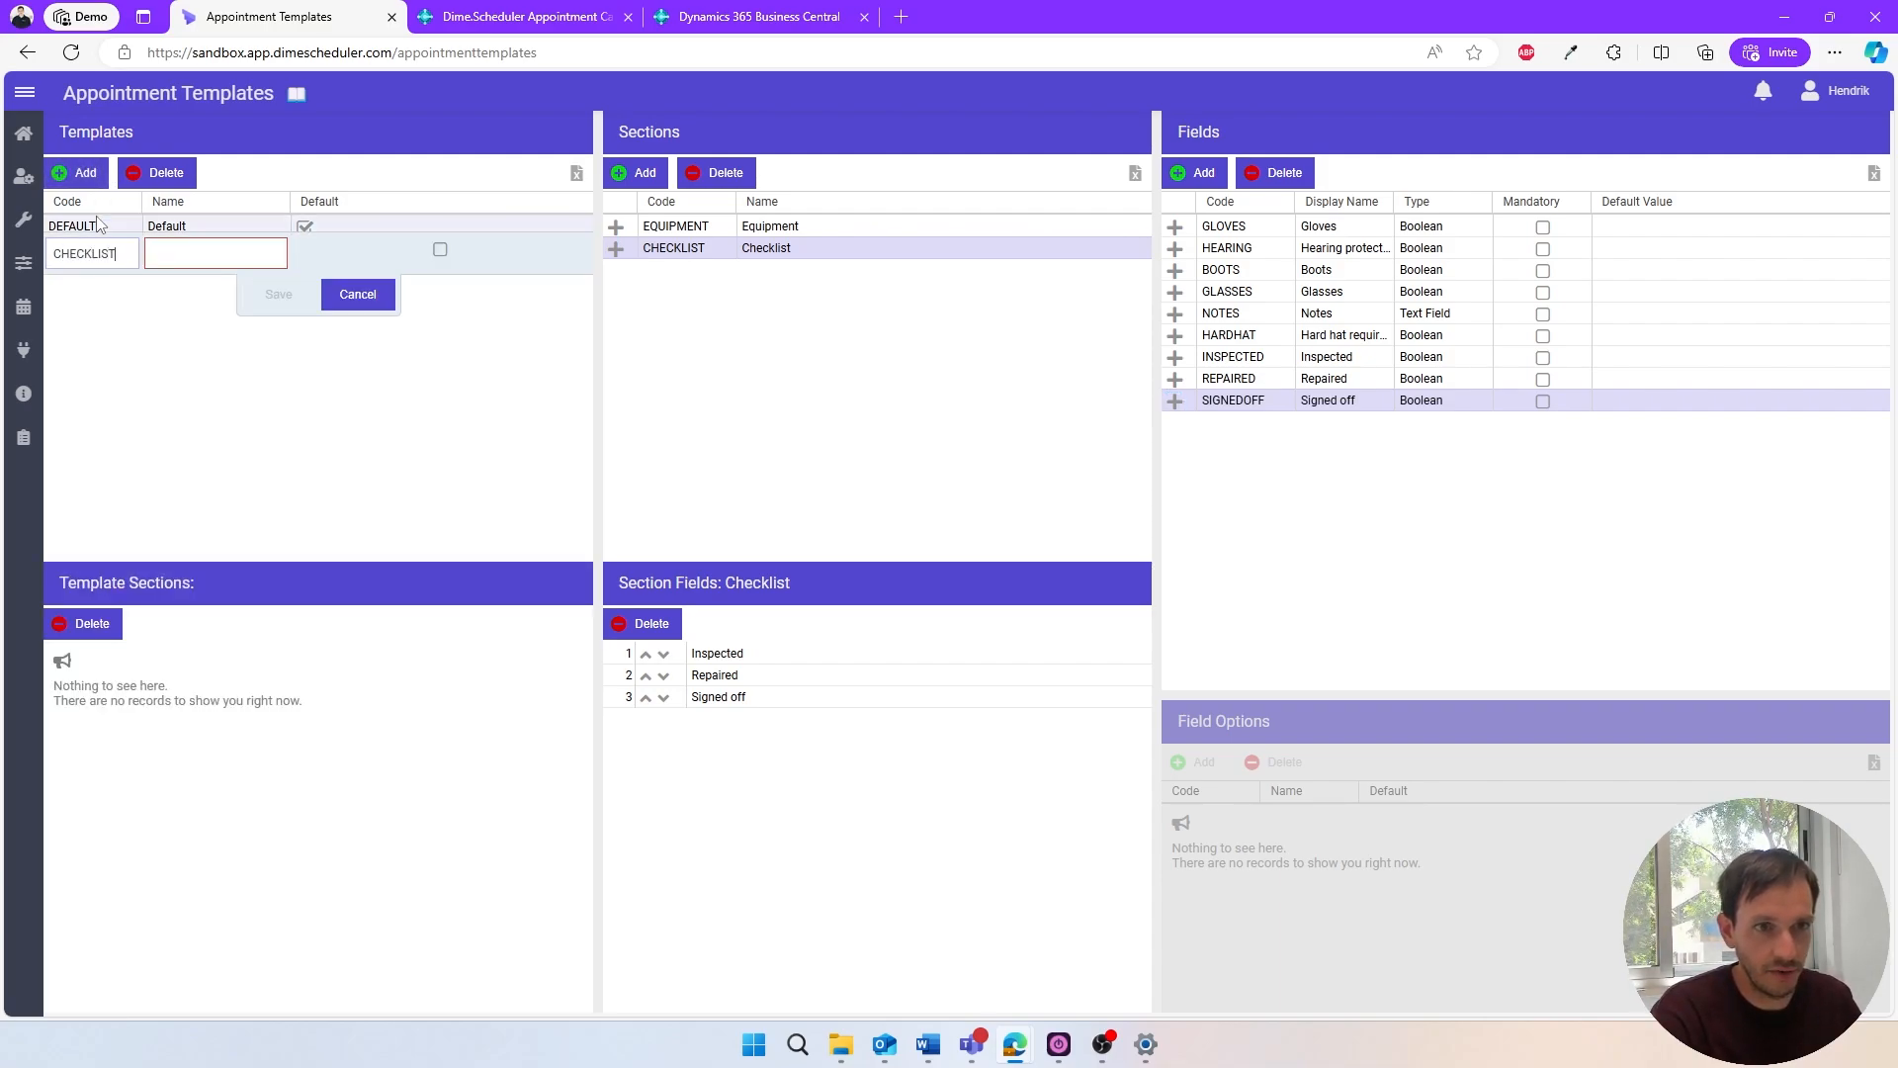
pyautogui.press('Tab')
pyautogui.write('Check')
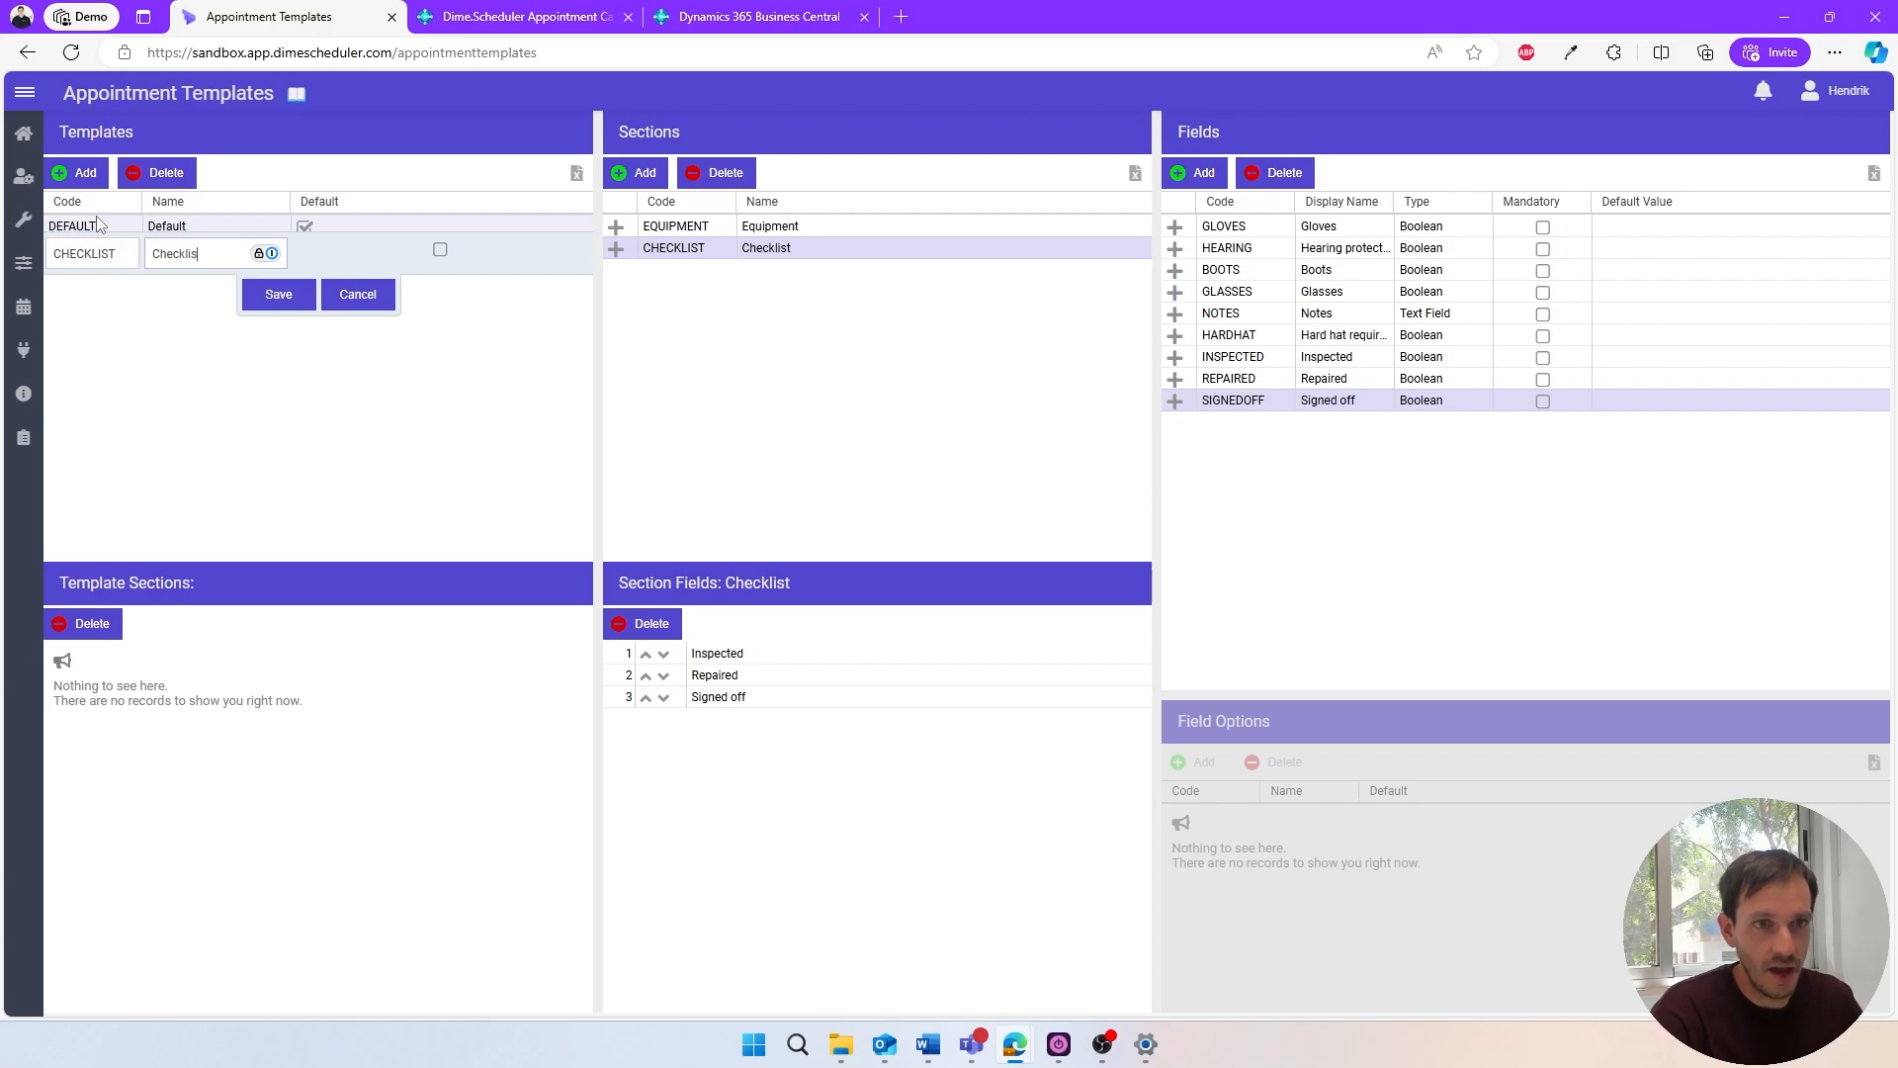
pyautogui.click(440, 251)
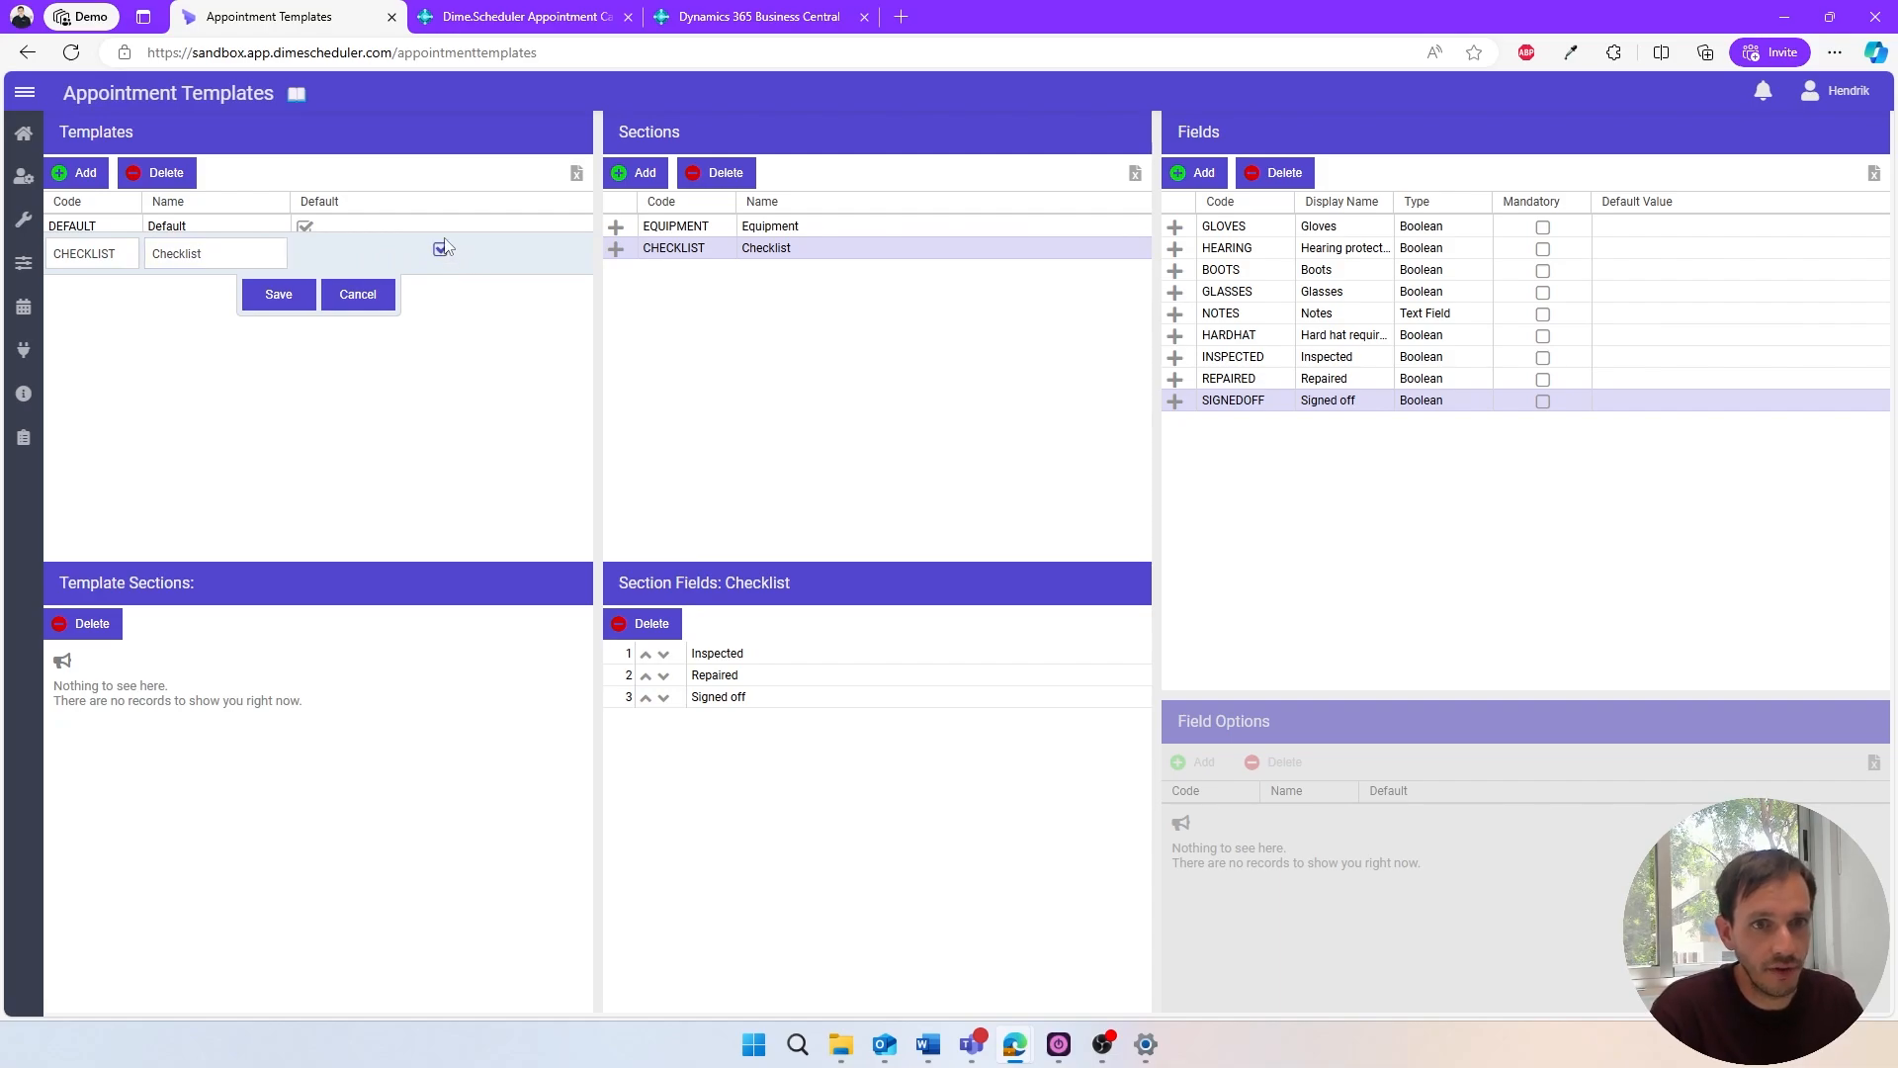
pyautogui.click(254, 296)
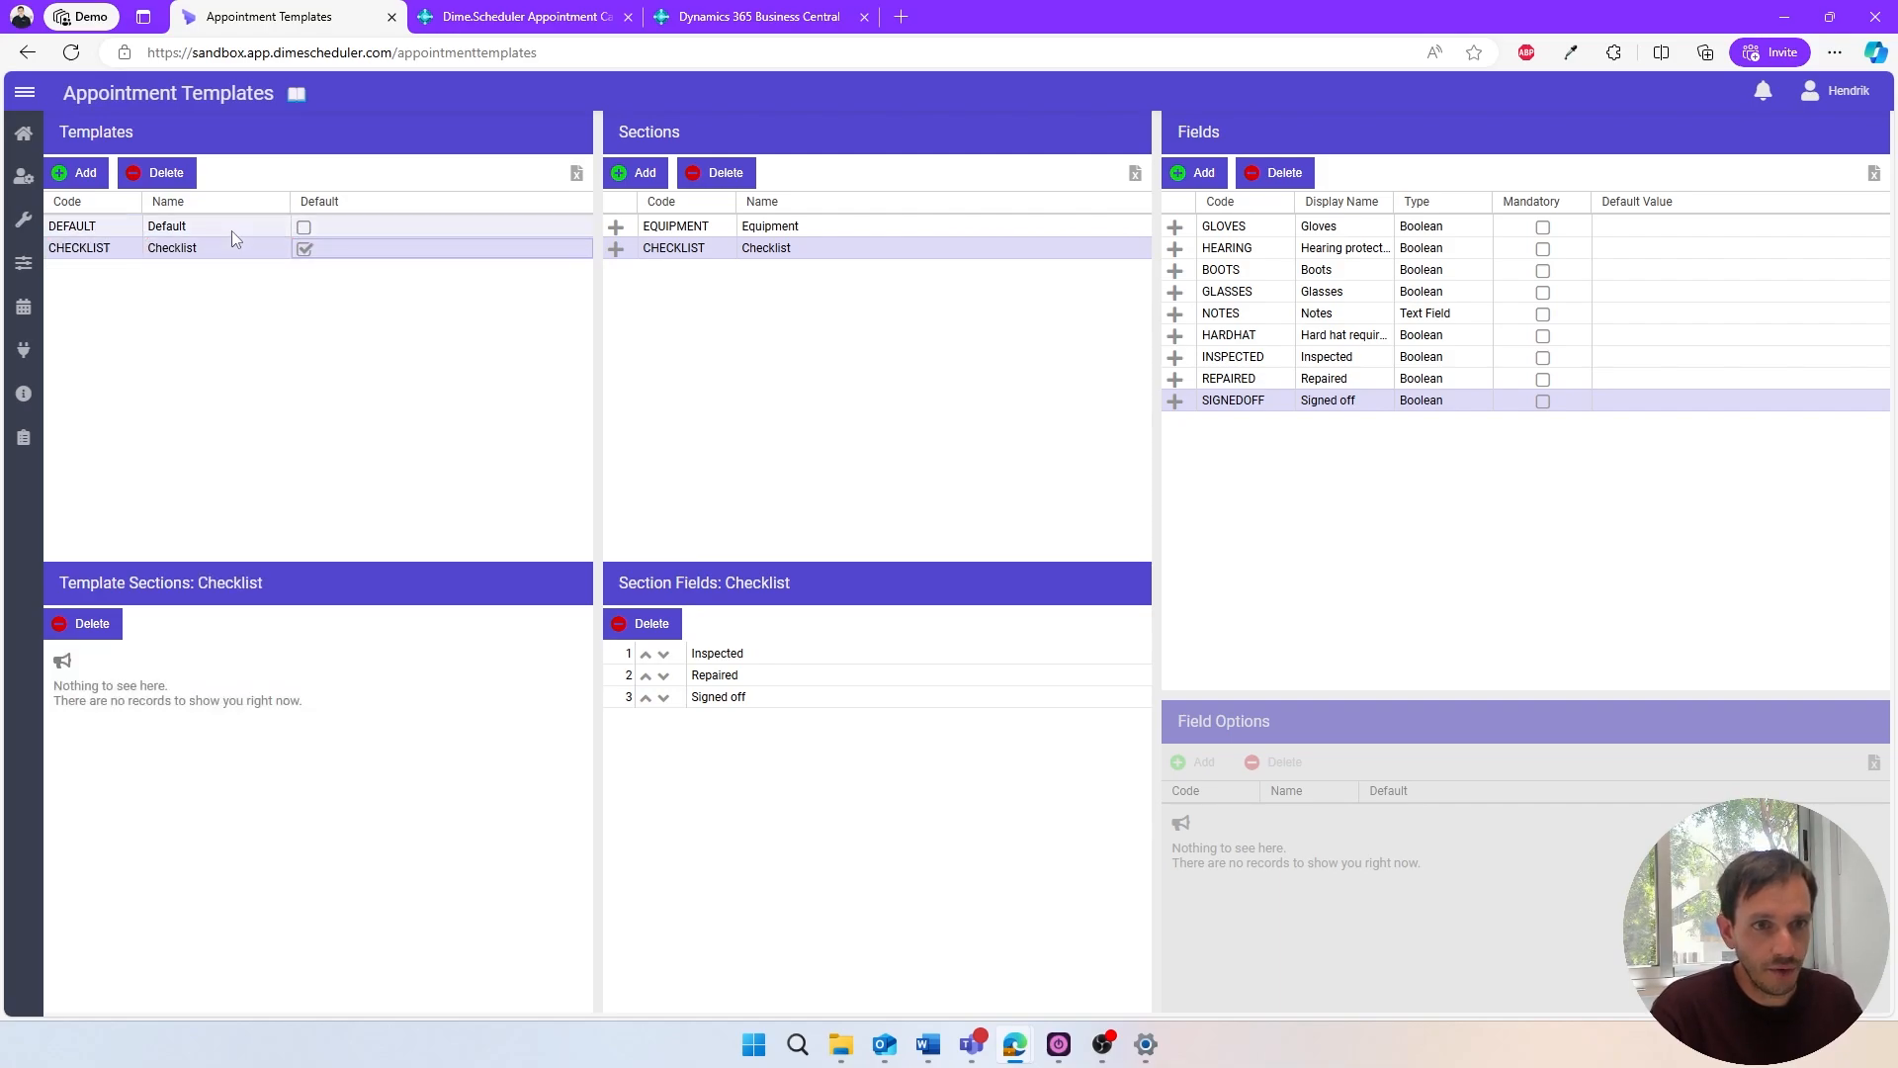
# - Assign the Equipment and Checklist sections to the Checklist template
pyautogui.click(231, 227)
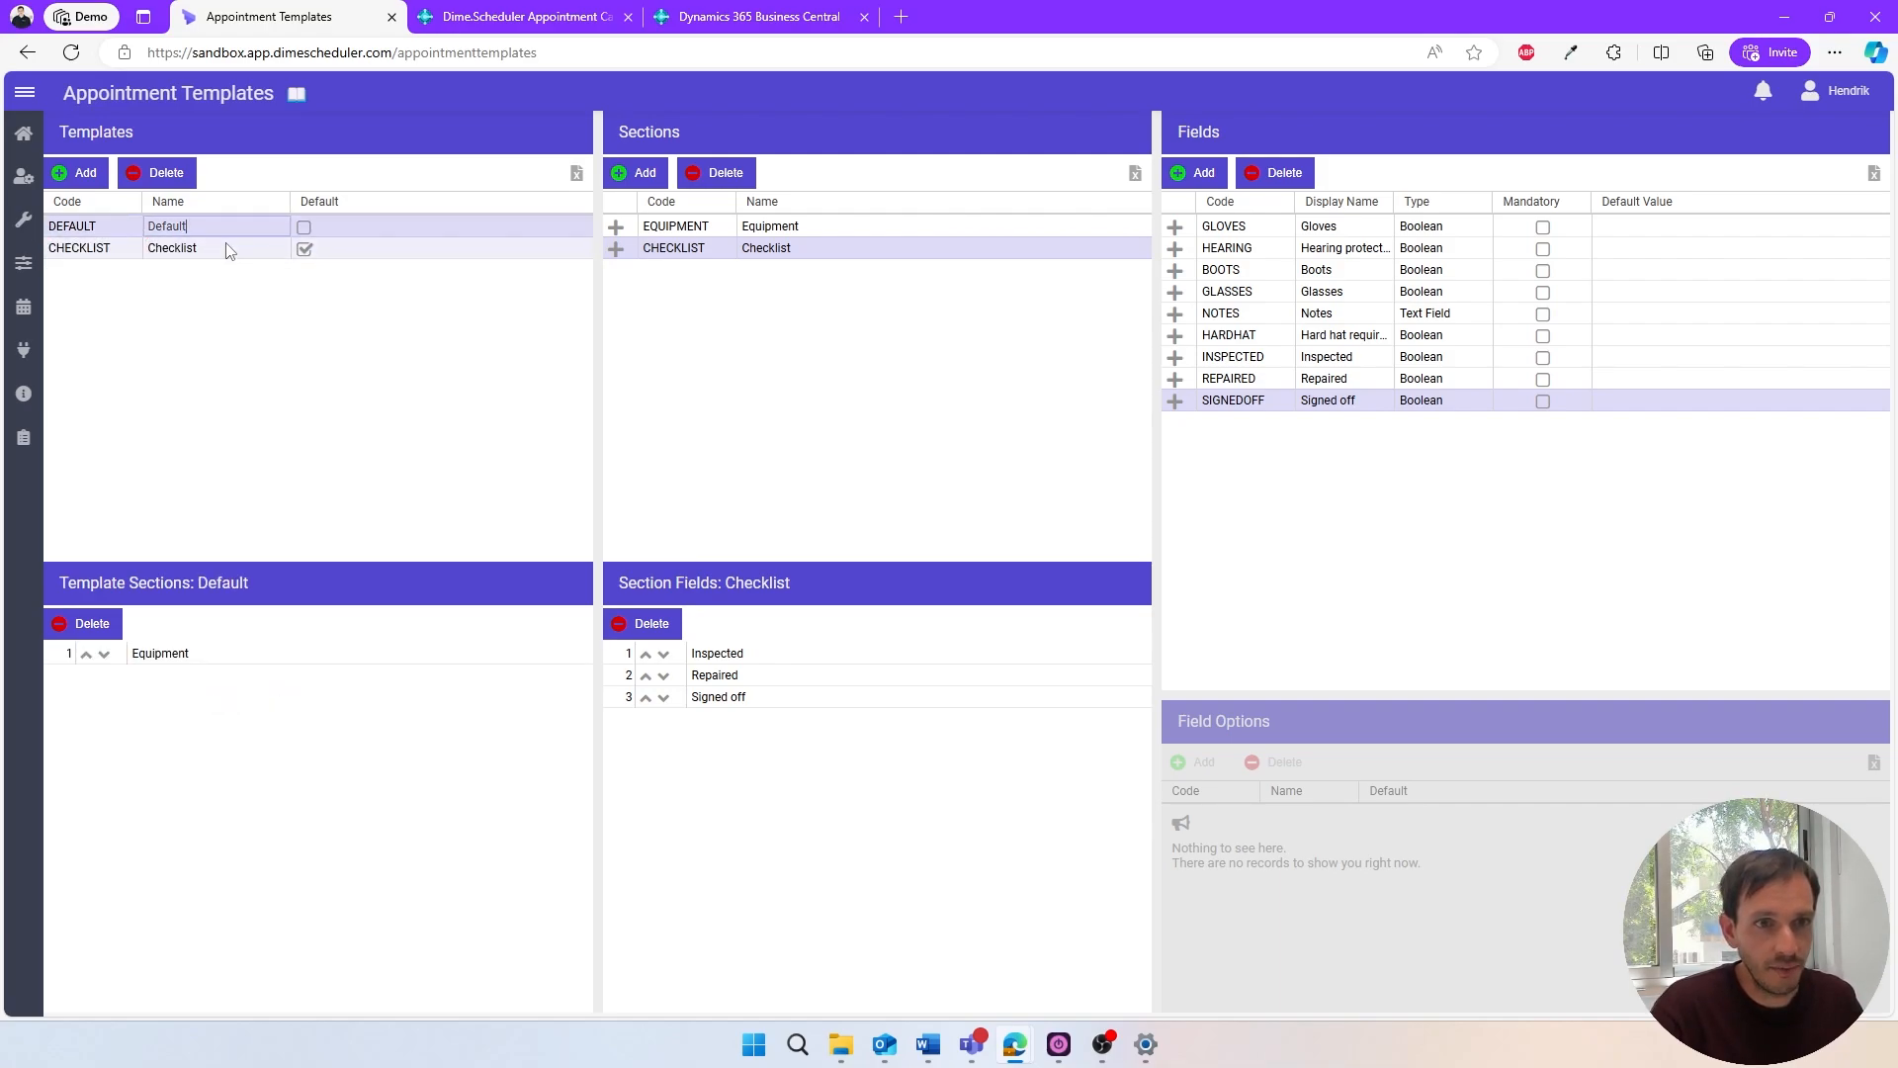
pyautogui.doubleClick(227, 248)
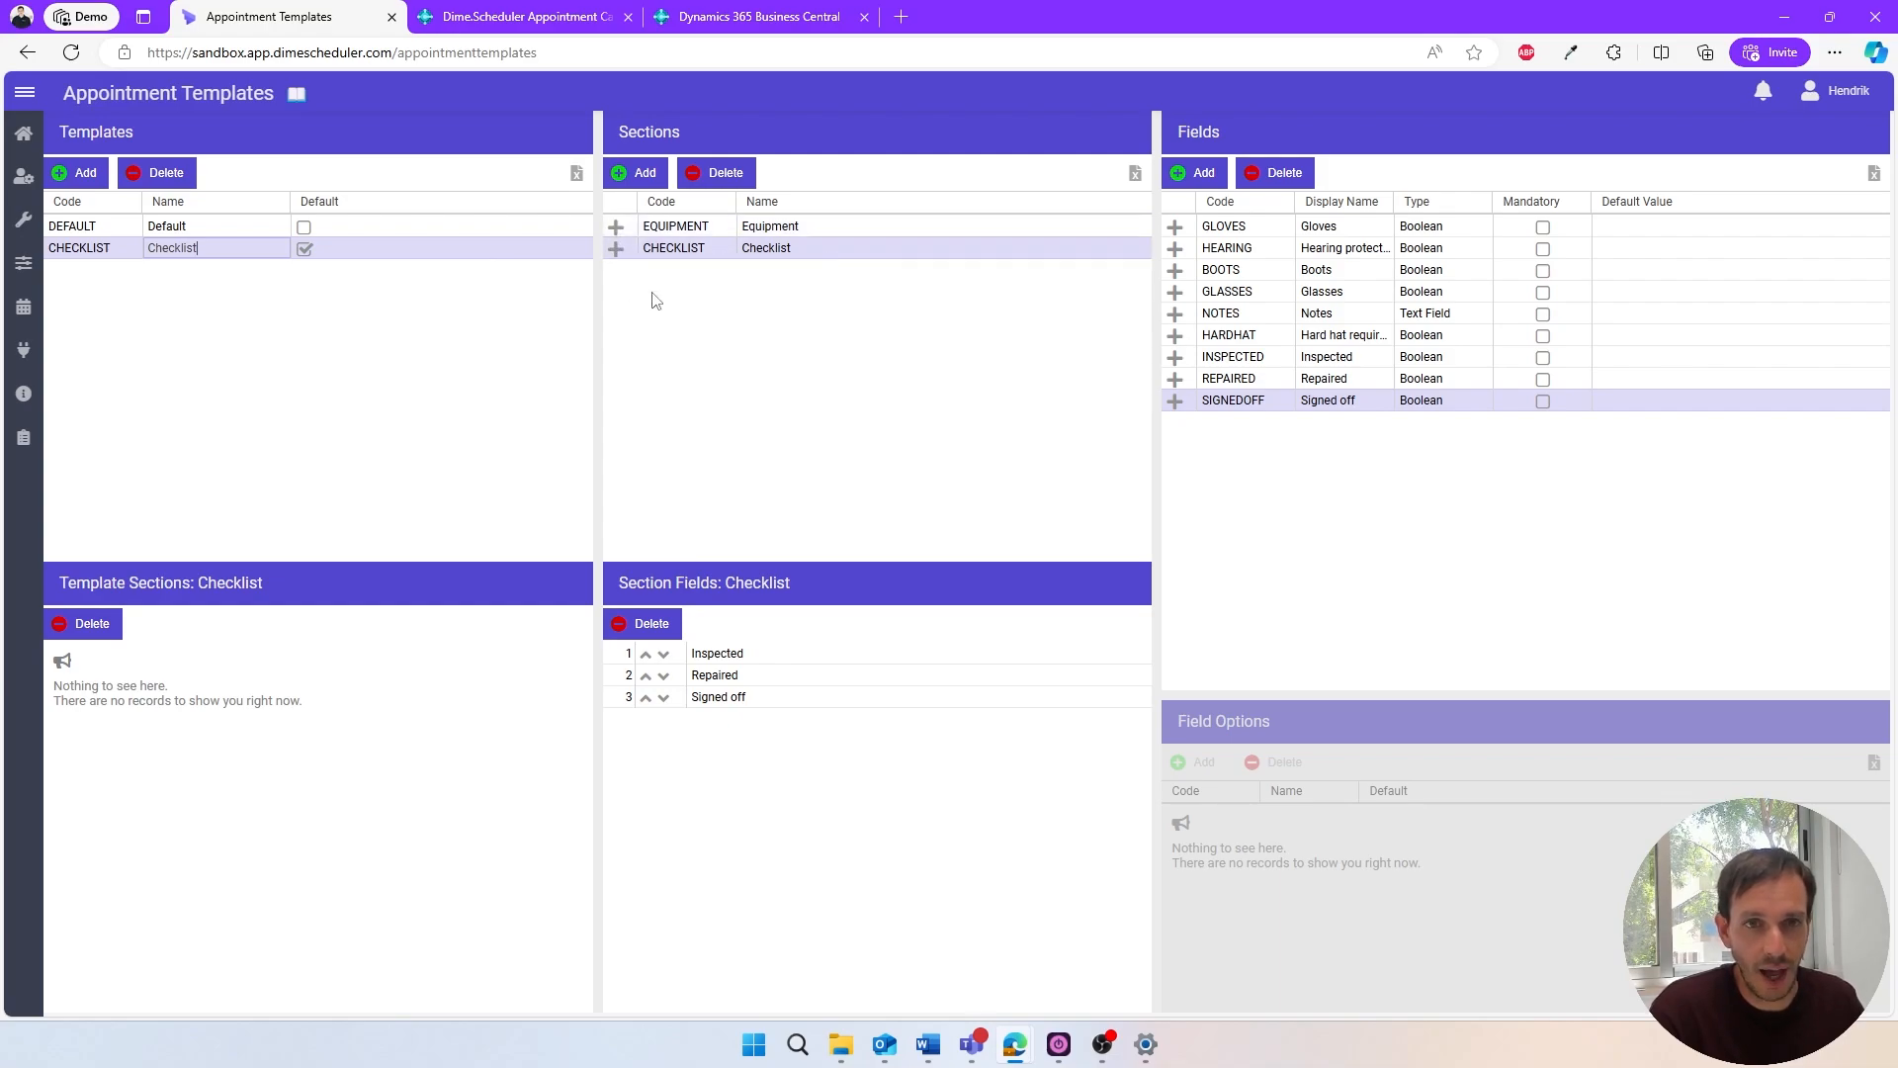
pyautogui.click(615, 229)
pyautogui.click(615, 248)
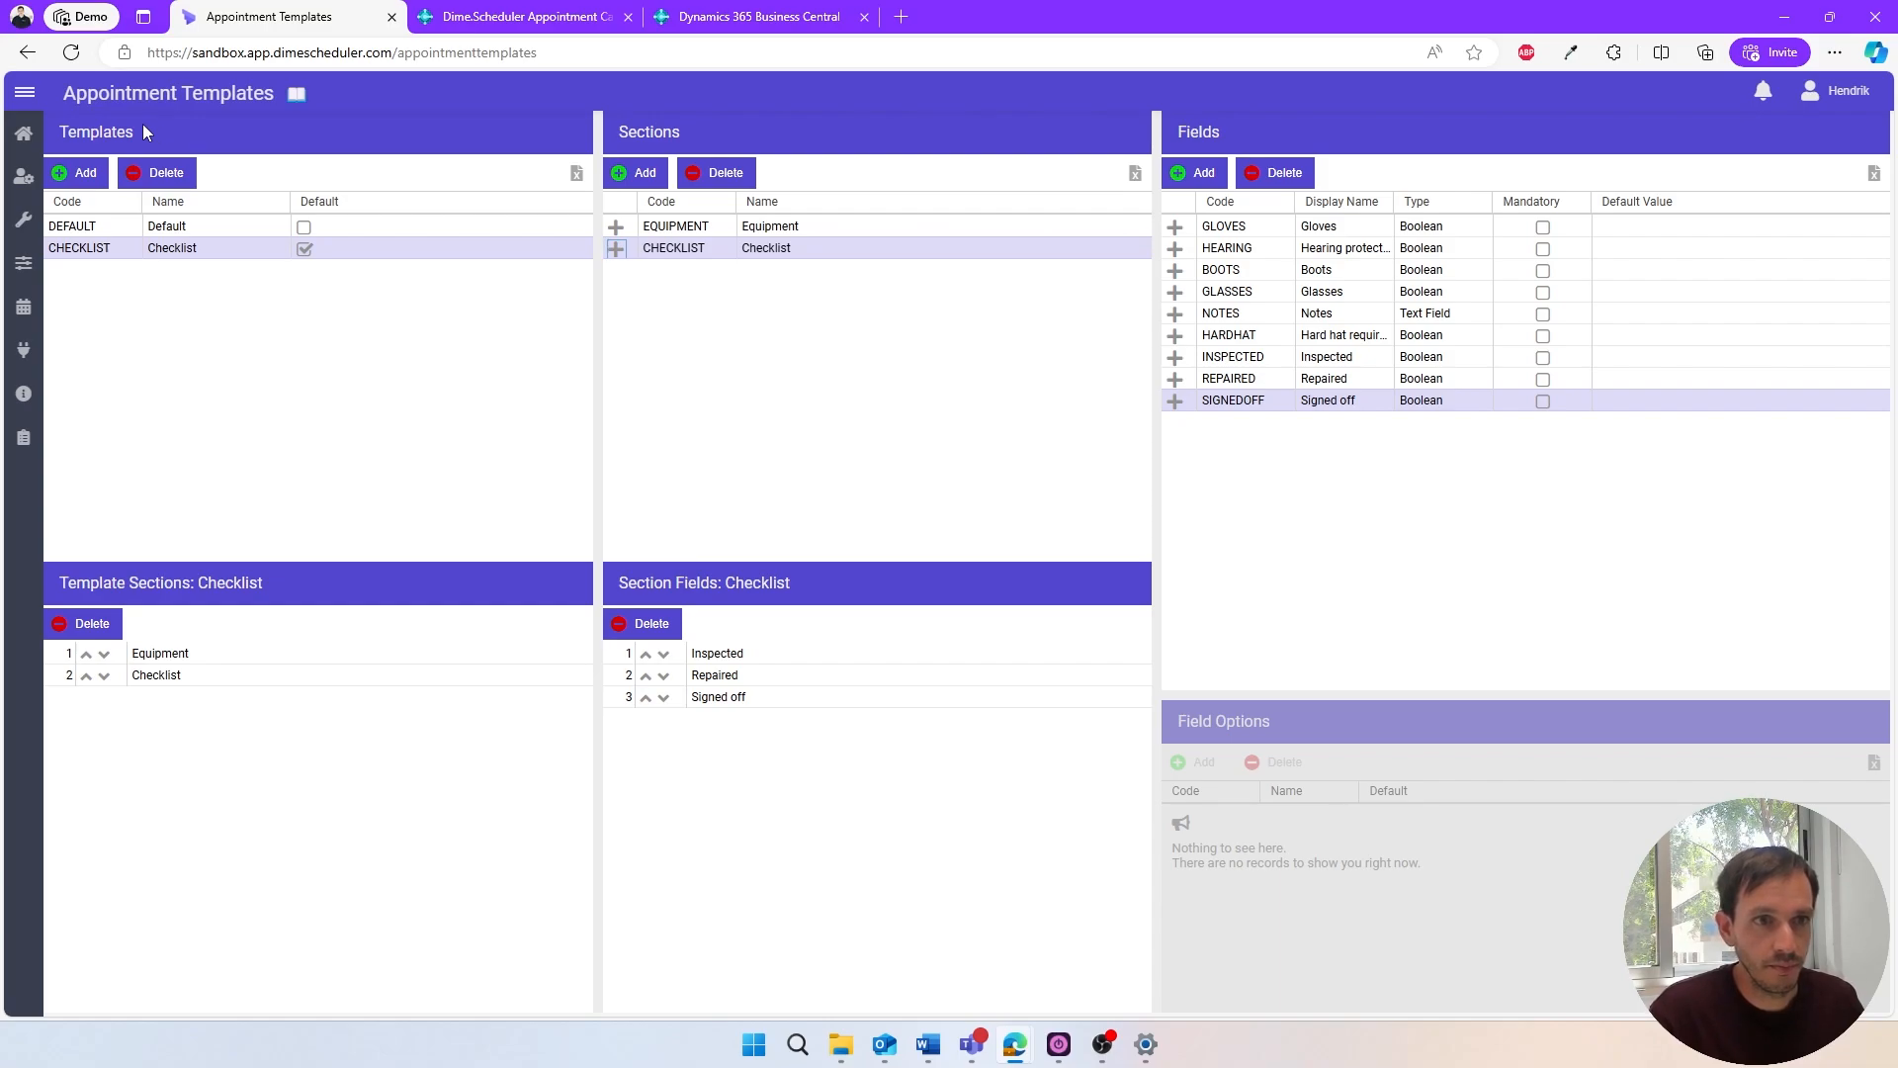
# - Open the Pearson Inc. appointment of 14 August from the planning board, mark it Inspected and Signed off in its Checklist section, and save it
pyautogui.click(30, 135)
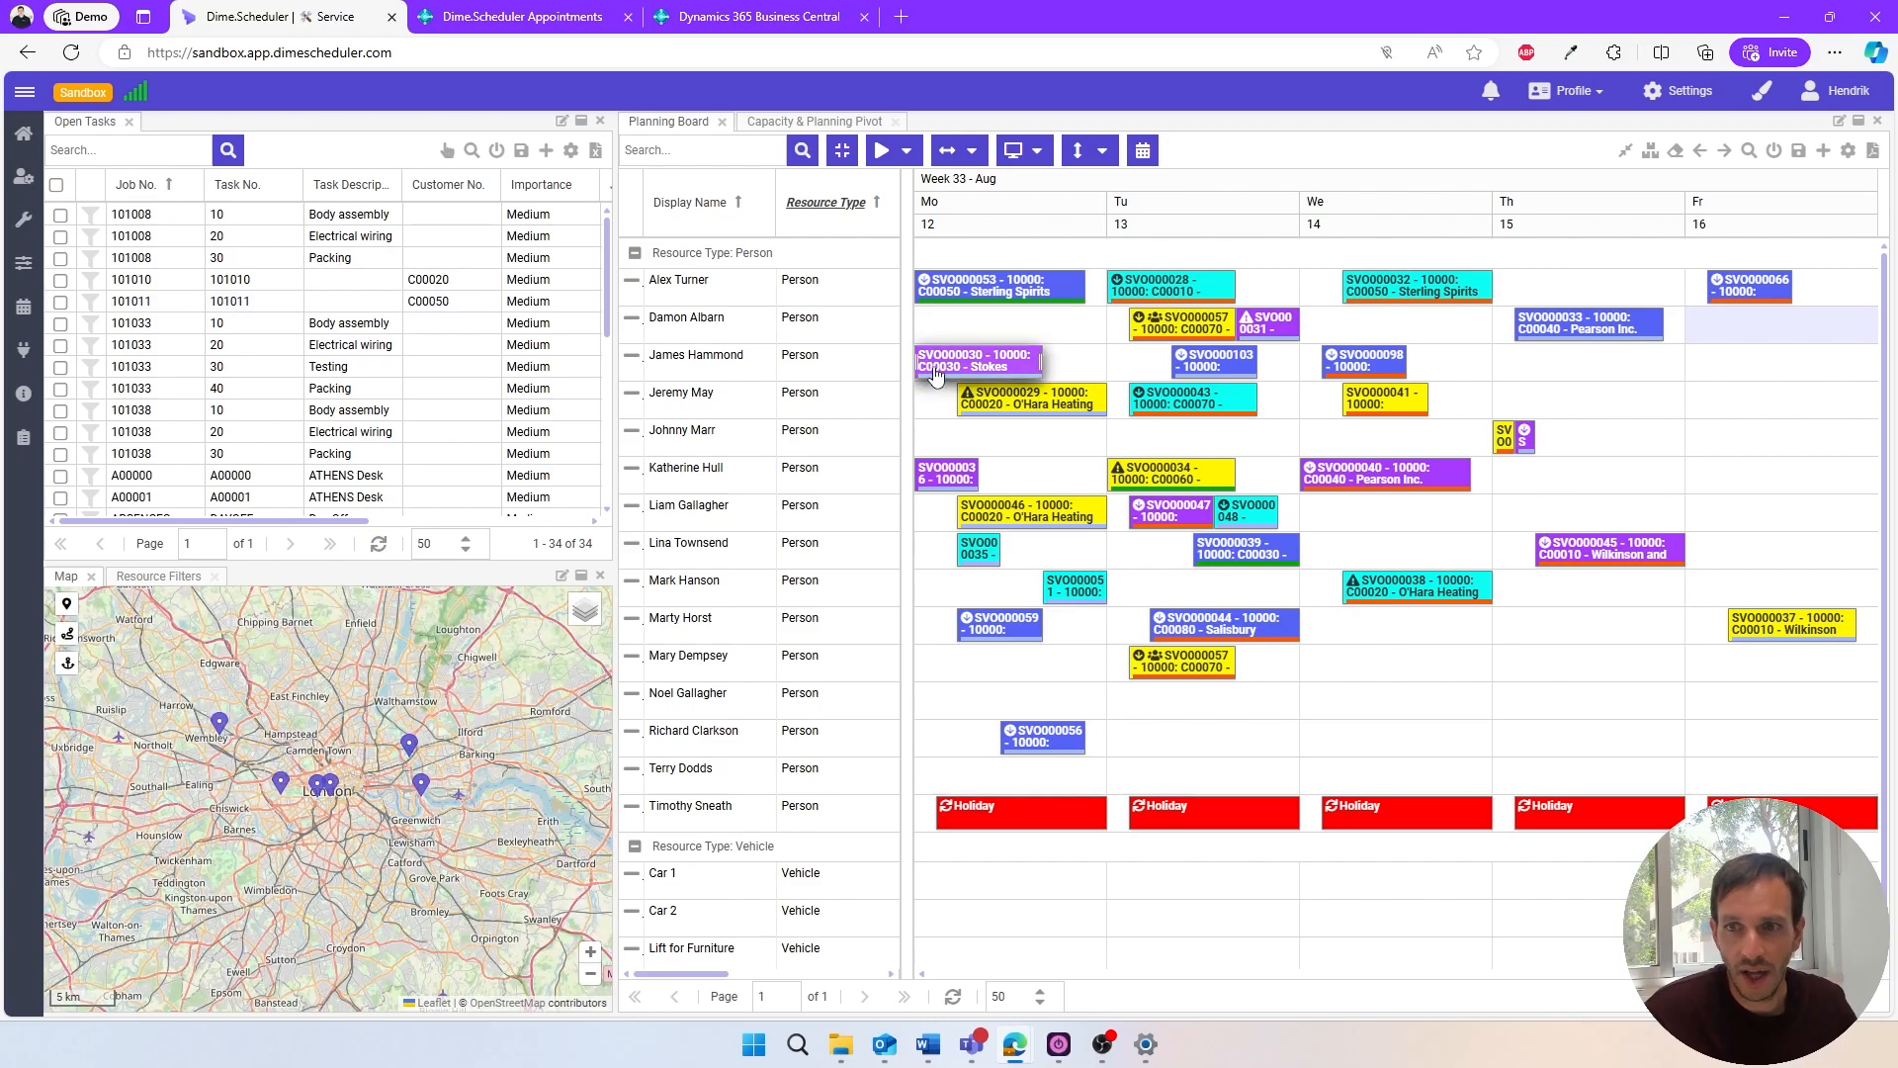
pyautogui.doubleClick(1331, 461)
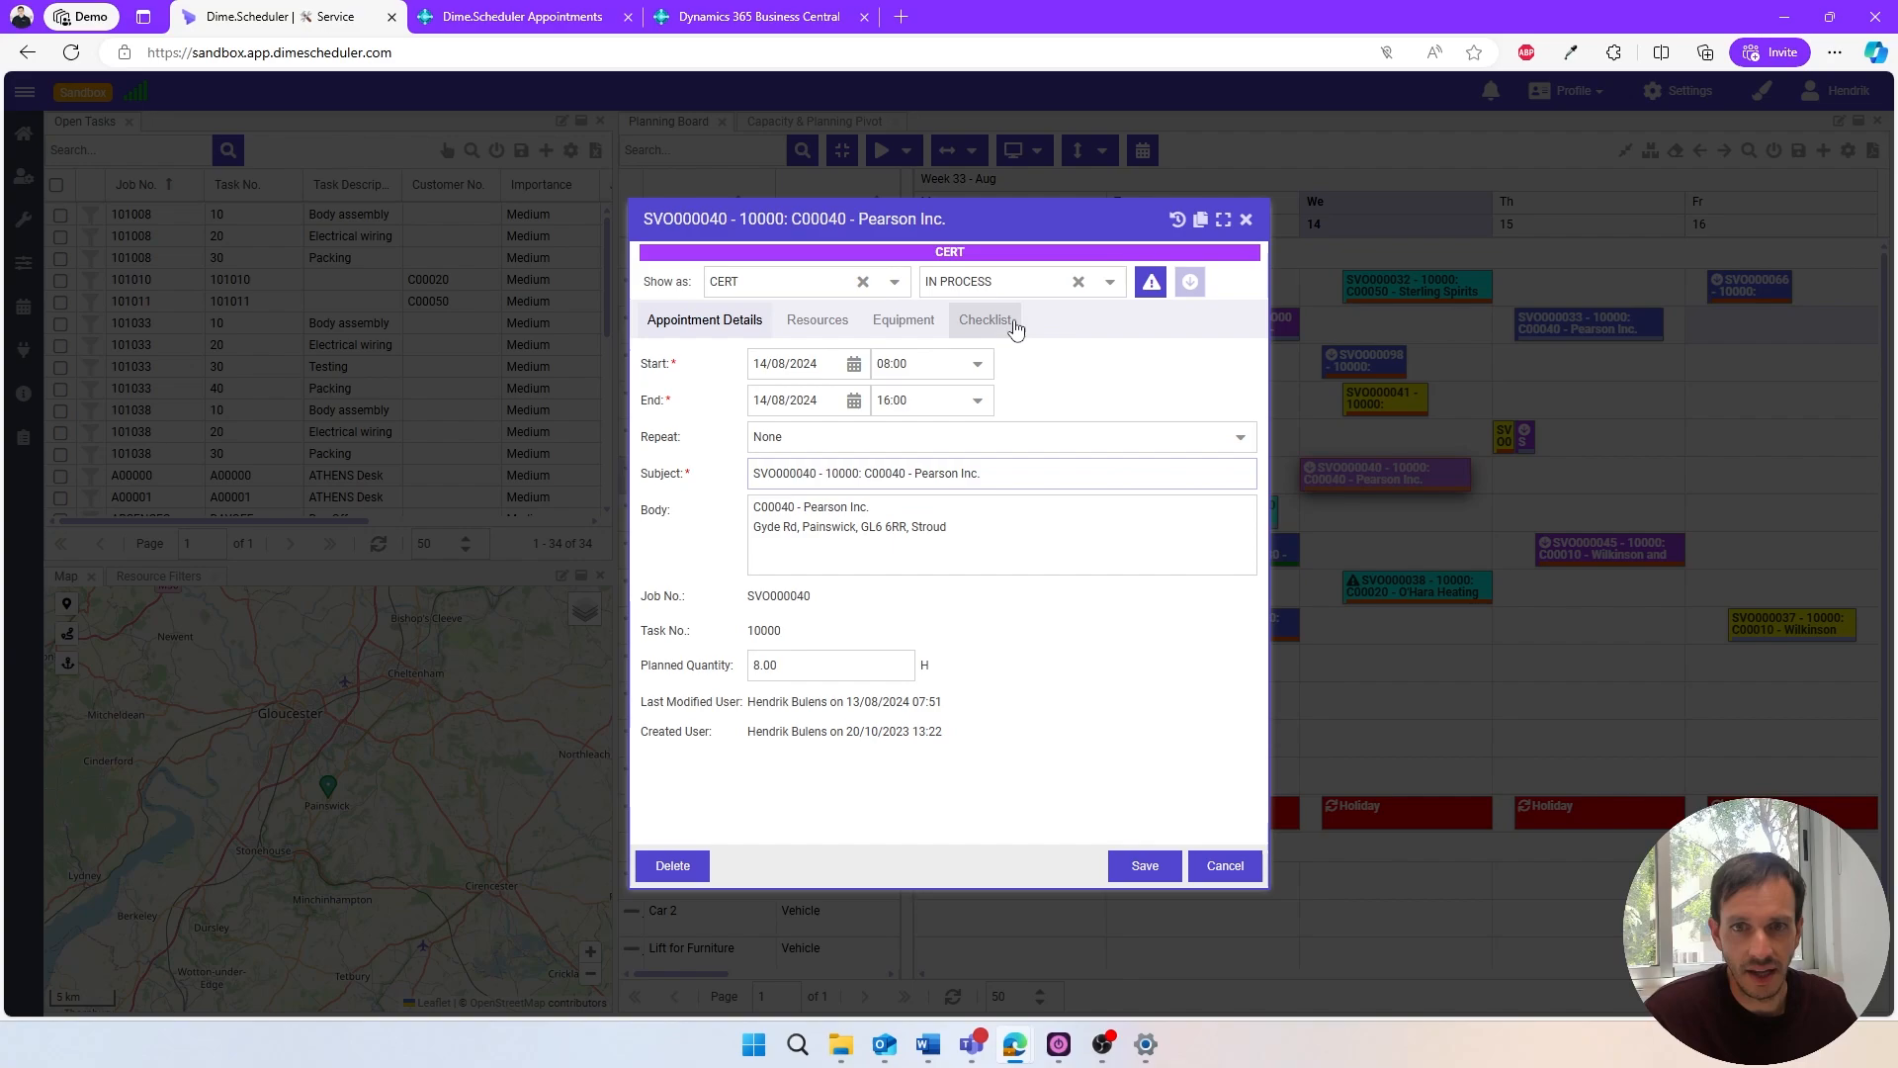
pyautogui.click(903, 320)
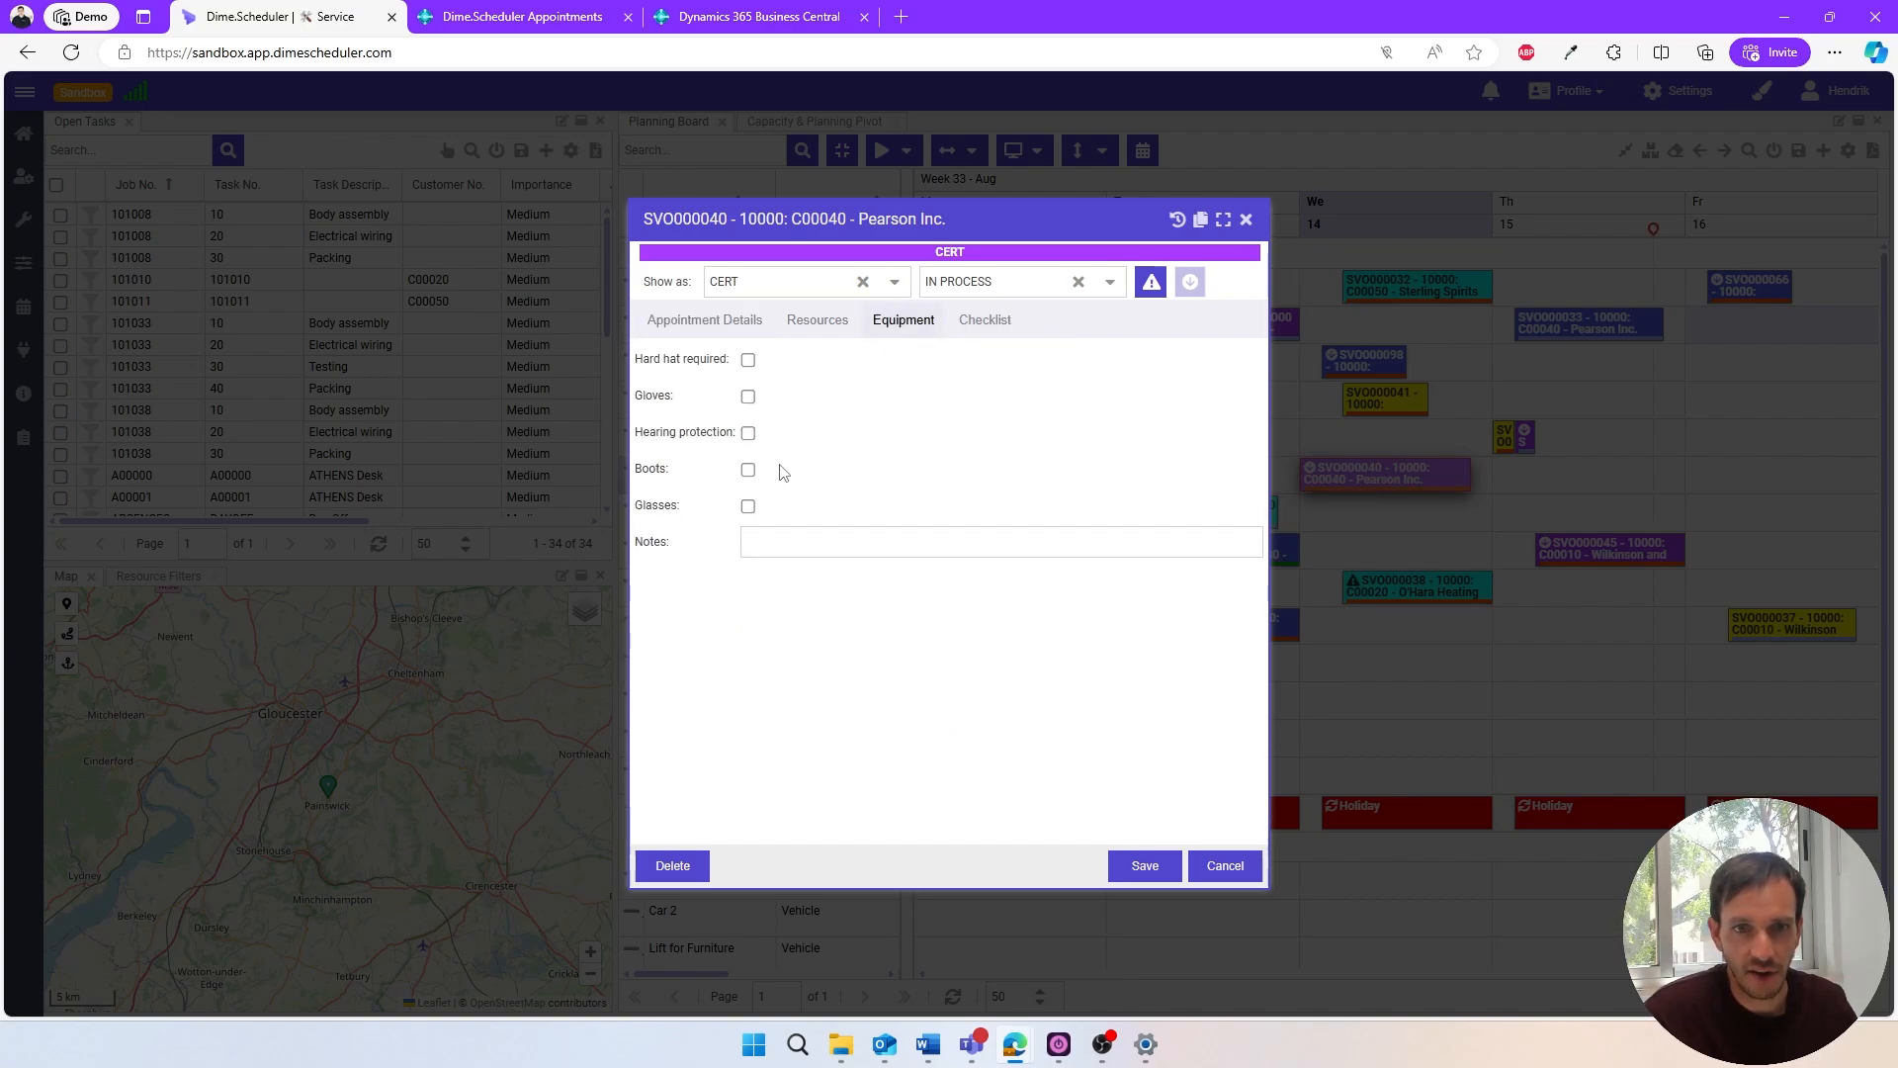
pyautogui.click(1001, 336)
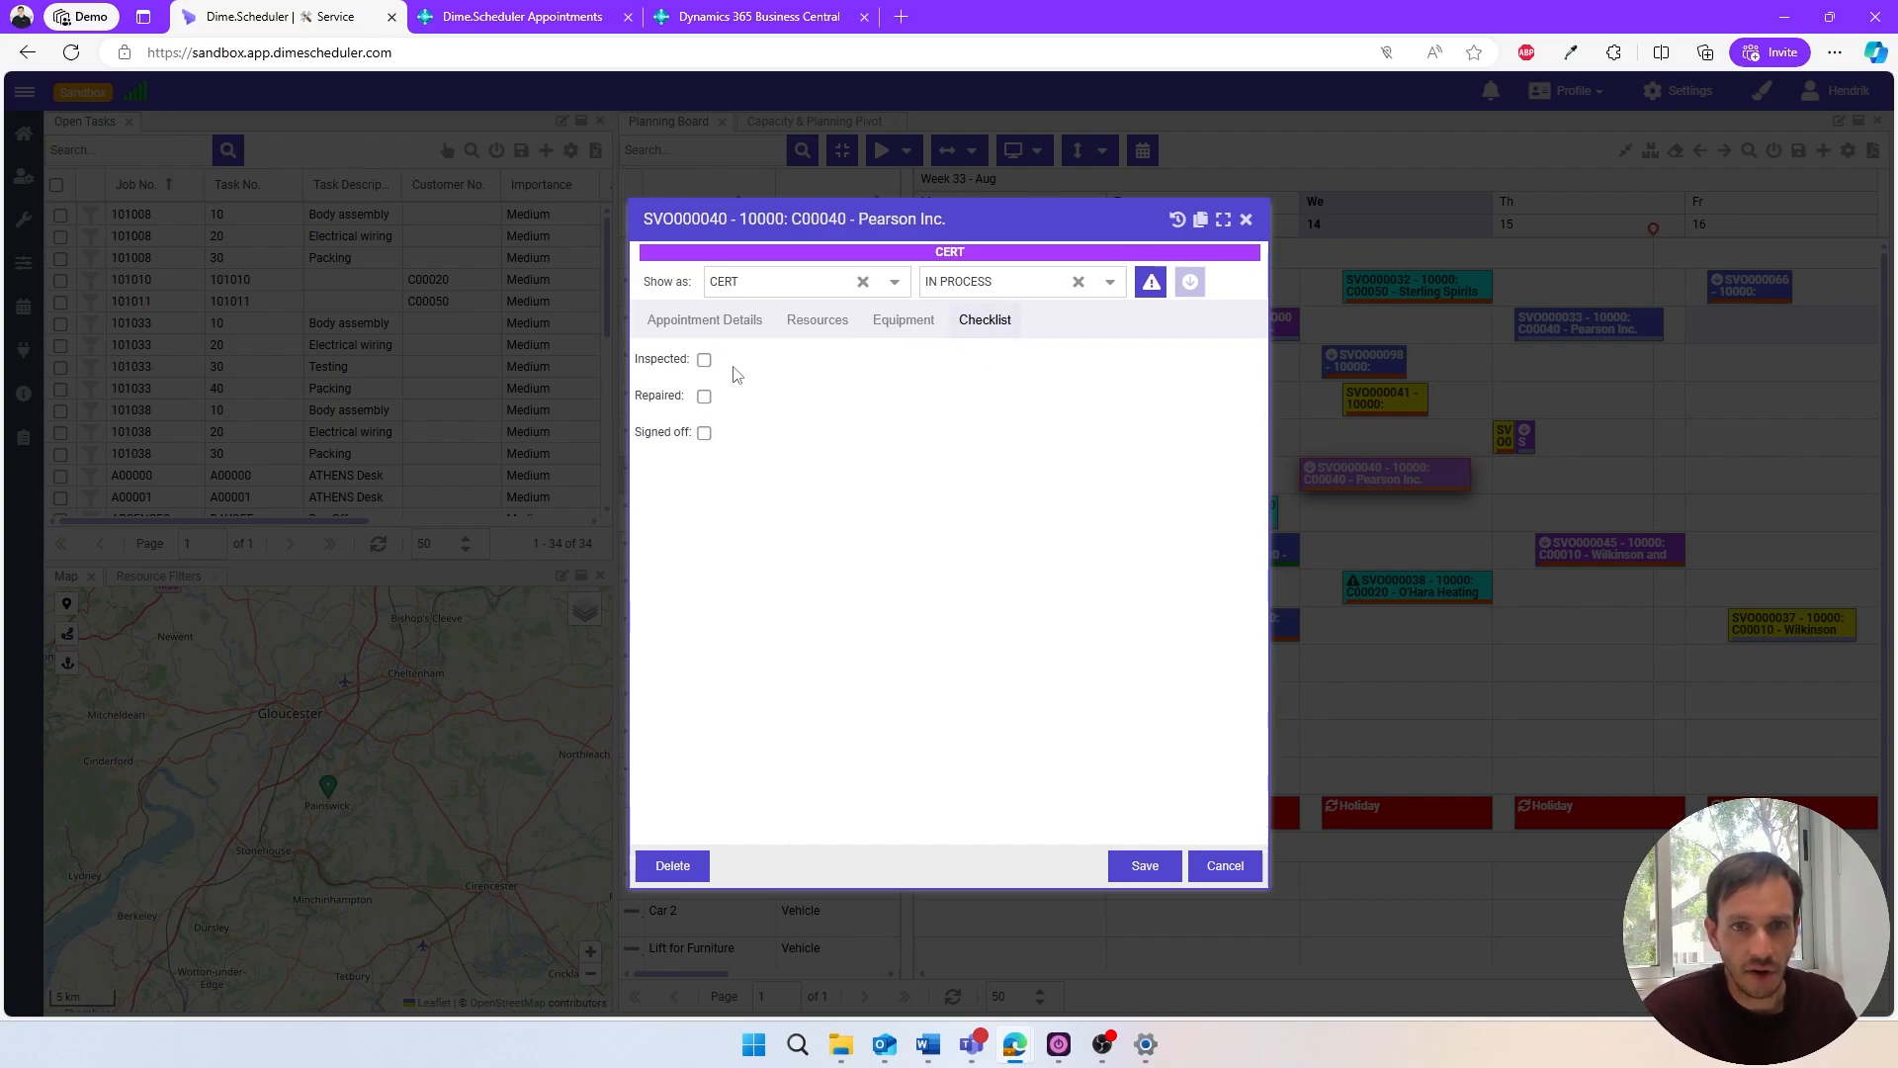
pyautogui.click(704, 360)
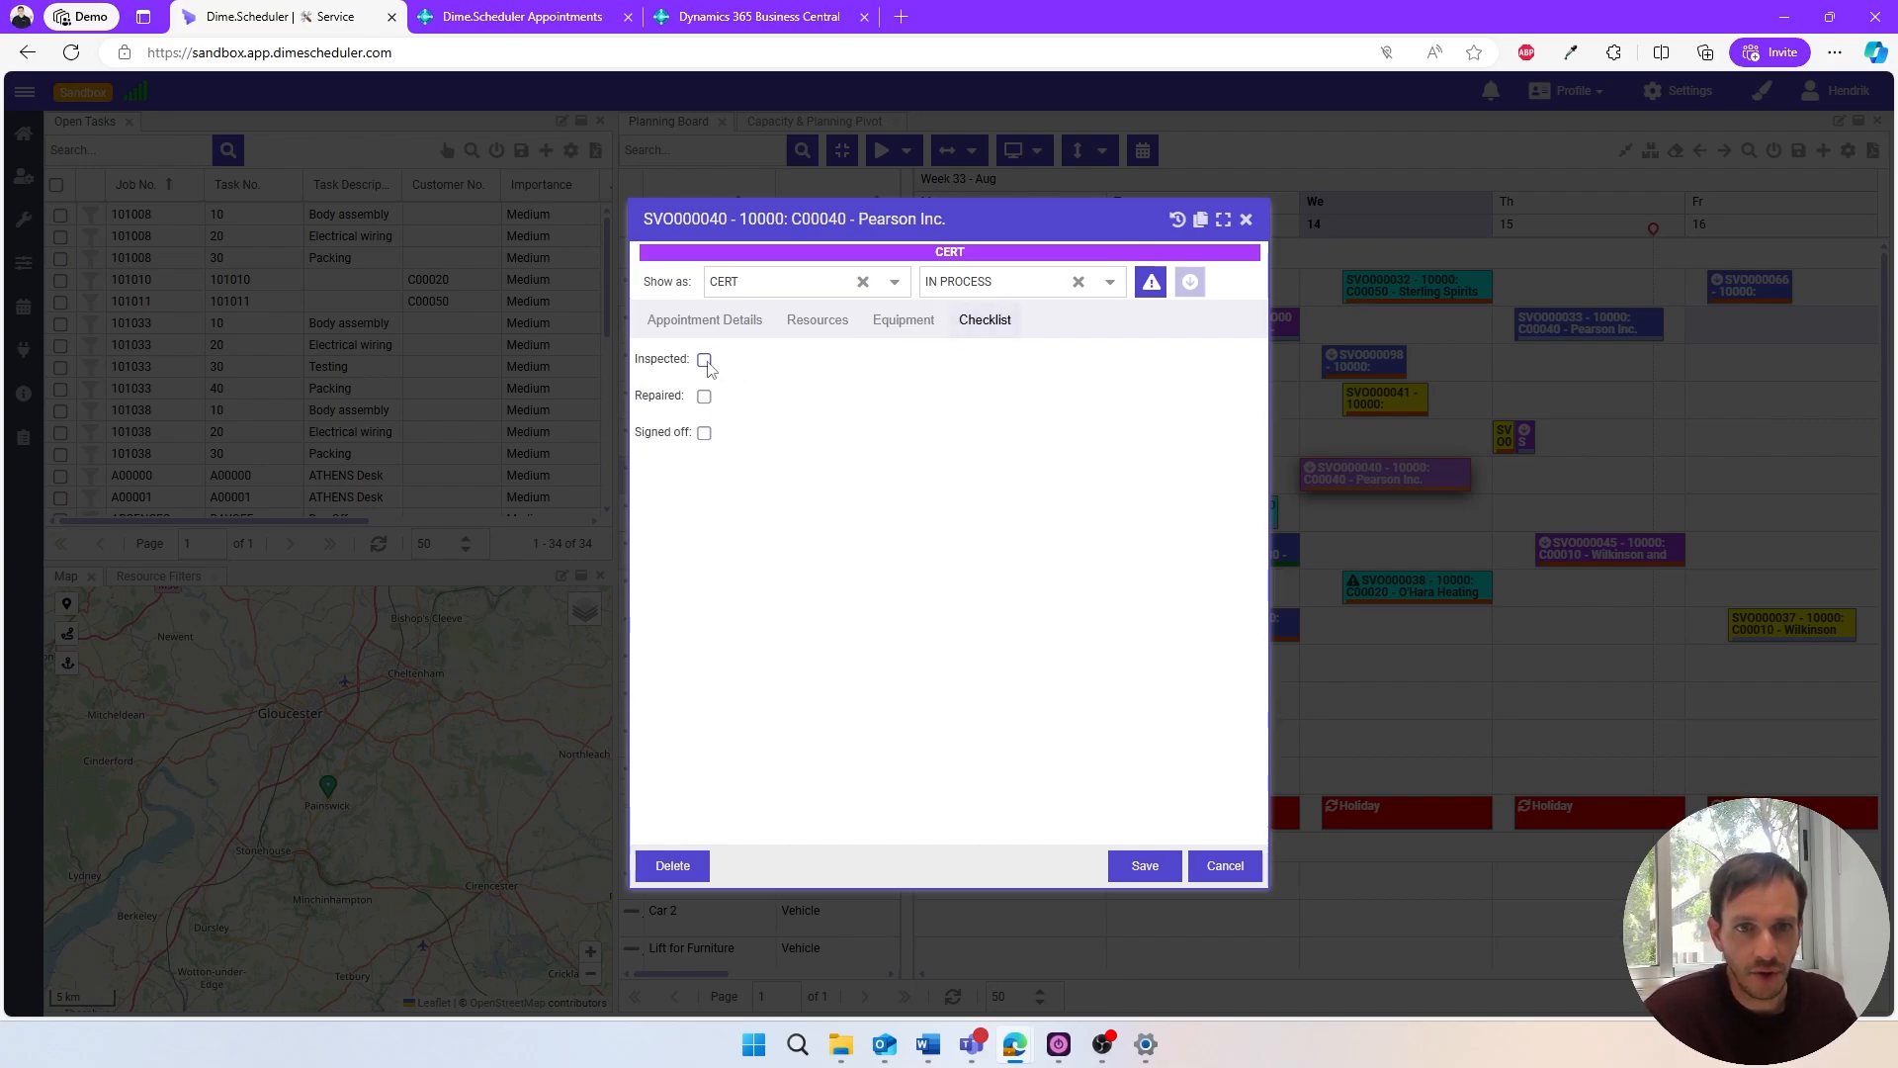
pyautogui.click(704, 433)
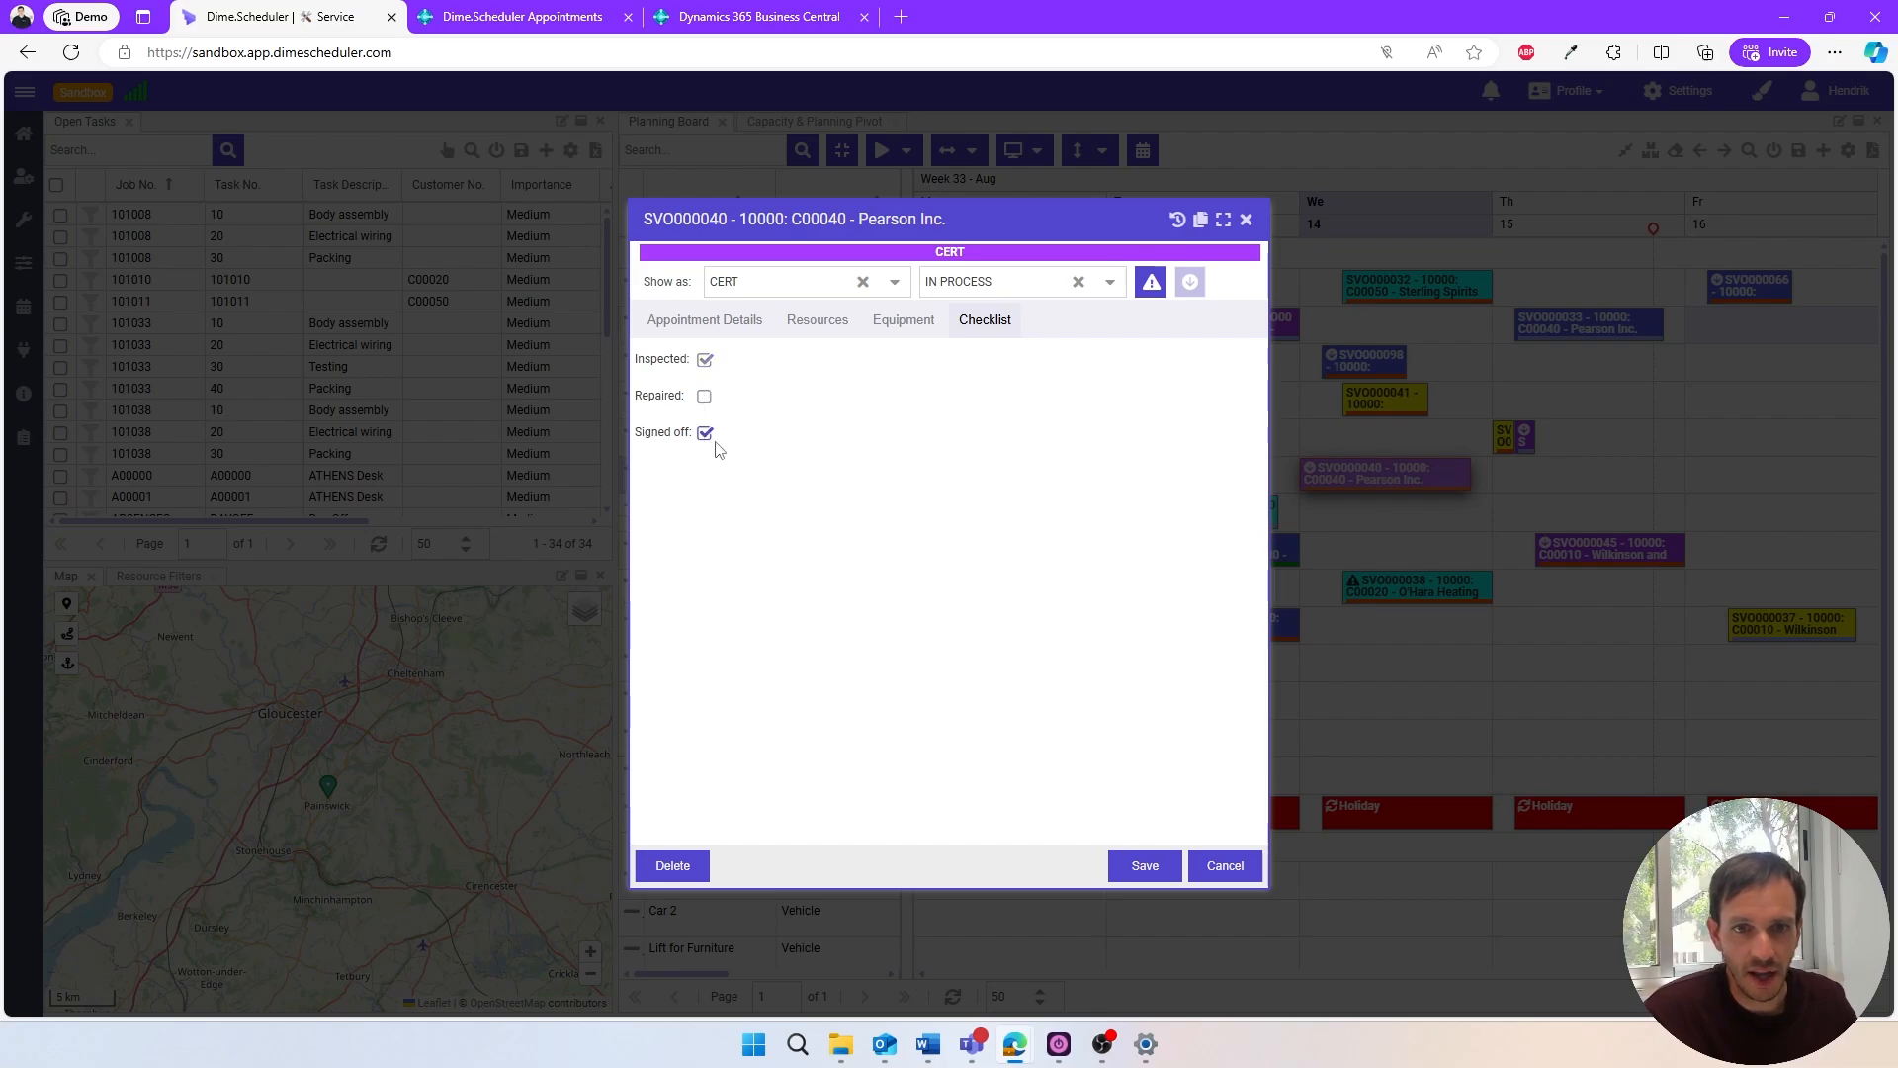
pyautogui.click(1135, 867)
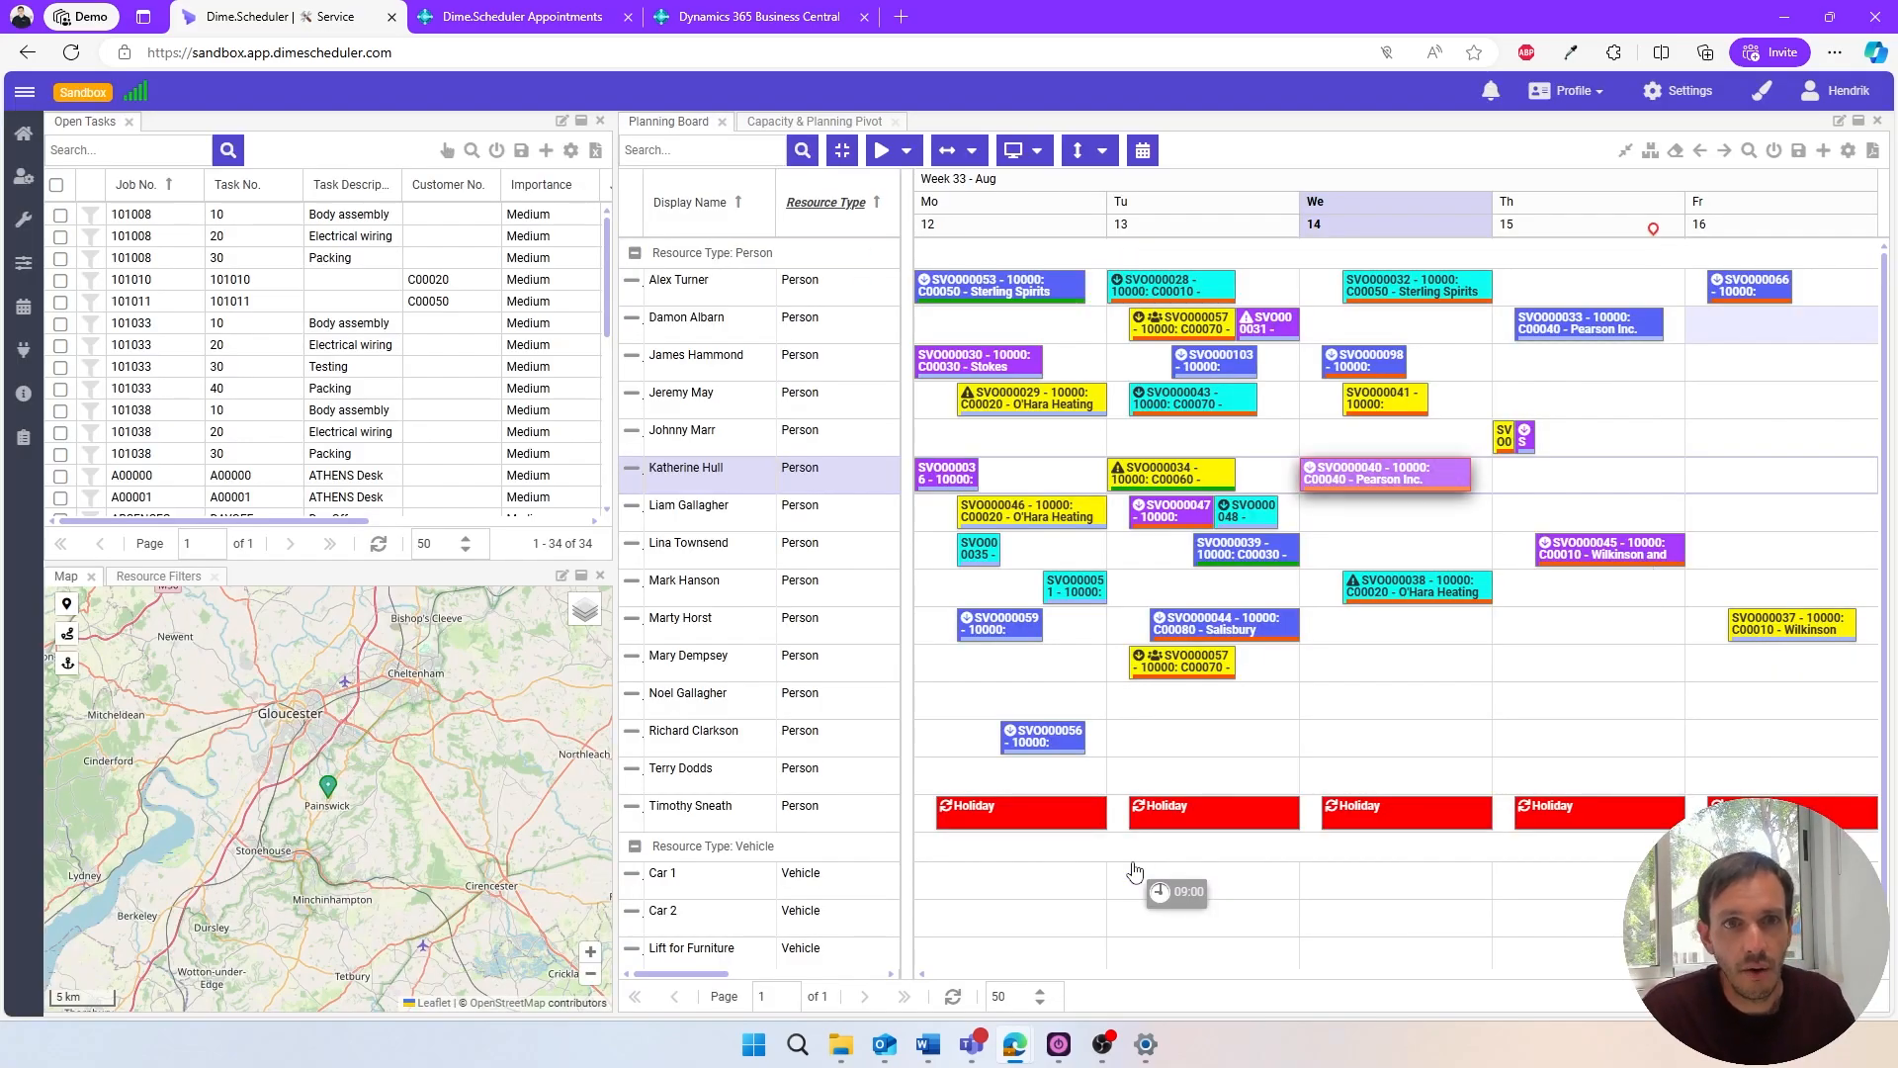
# - Switch to Business Central, open the most recently received Dime.Scheduler appointment record, and examine its Field Values
pyautogui.click(524, 18)
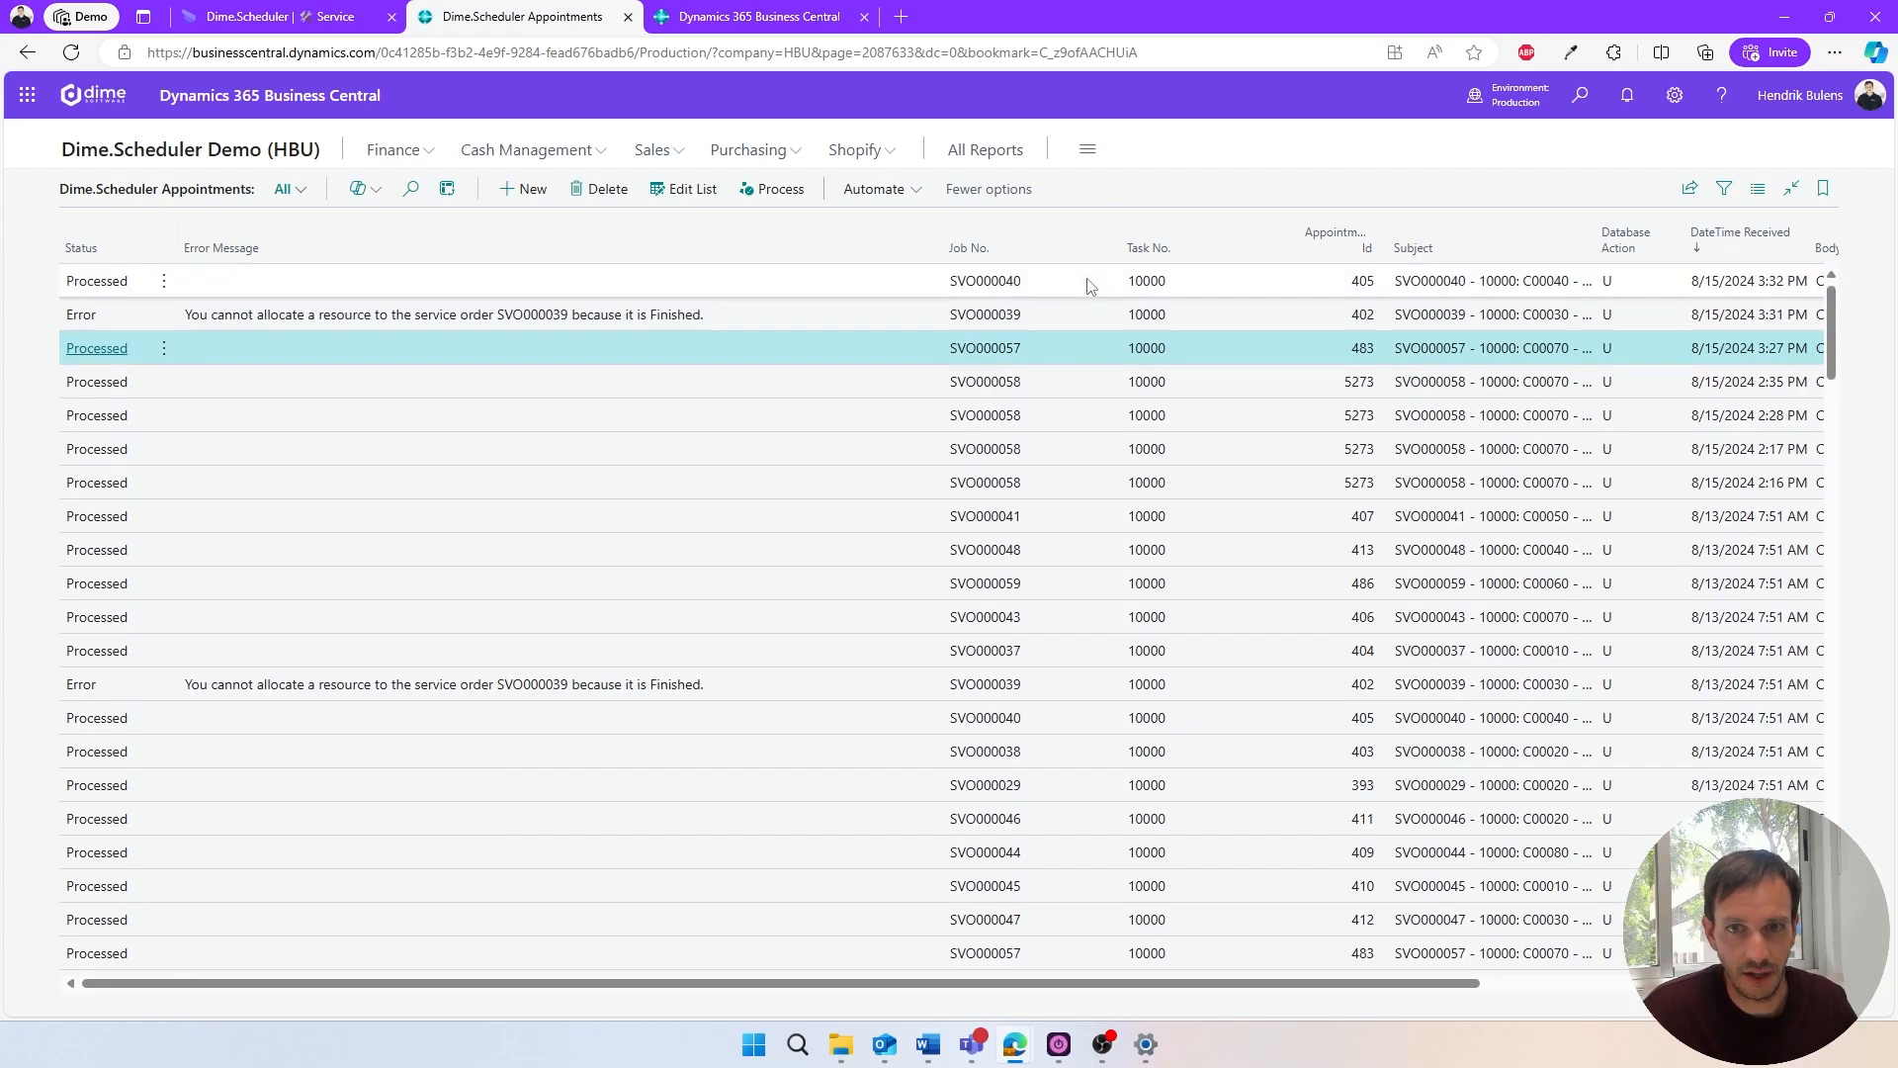
pyautogui.click(99, 282)
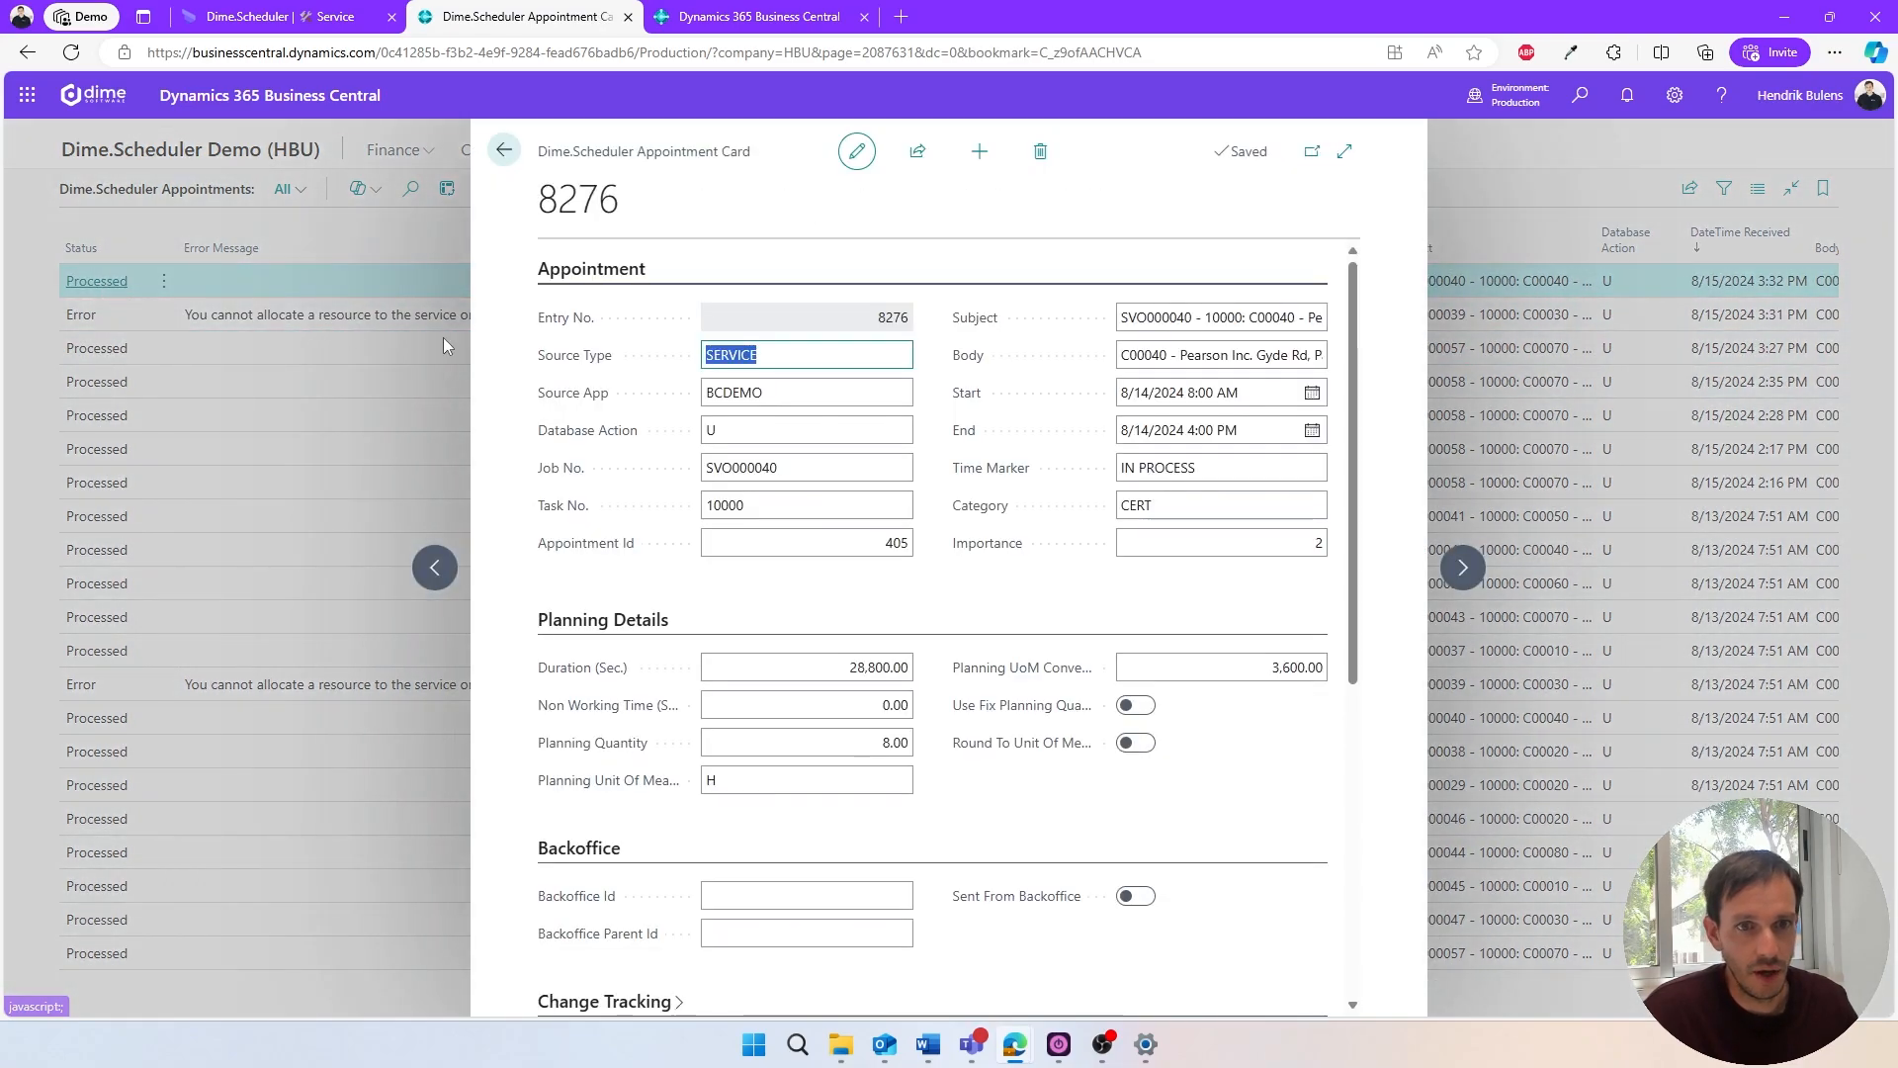
pyautogui.scroll(-1, 581, 421)
pyautogui.scroll(-5, 593, 435)
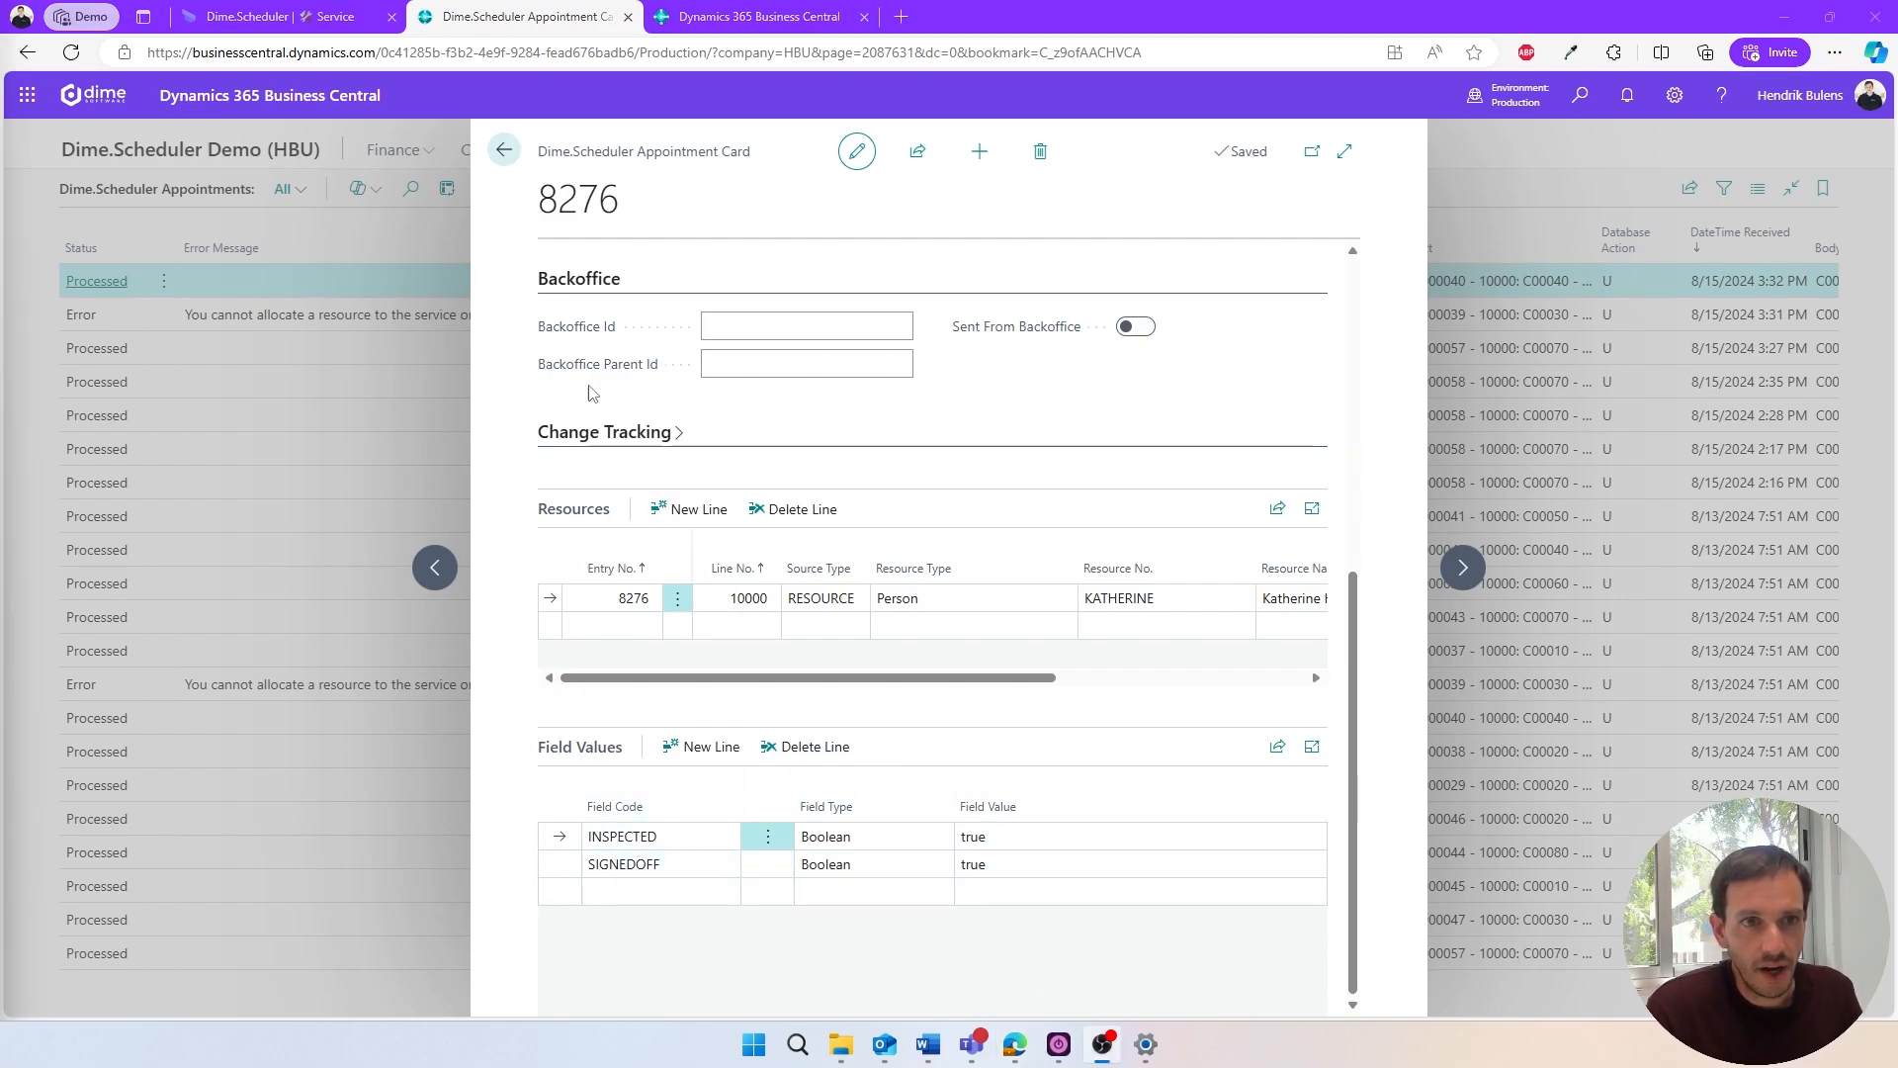
# - Switch back to Dime.Scheduler and open the Appointment Templates settings
pyautogui.click(261, 27)
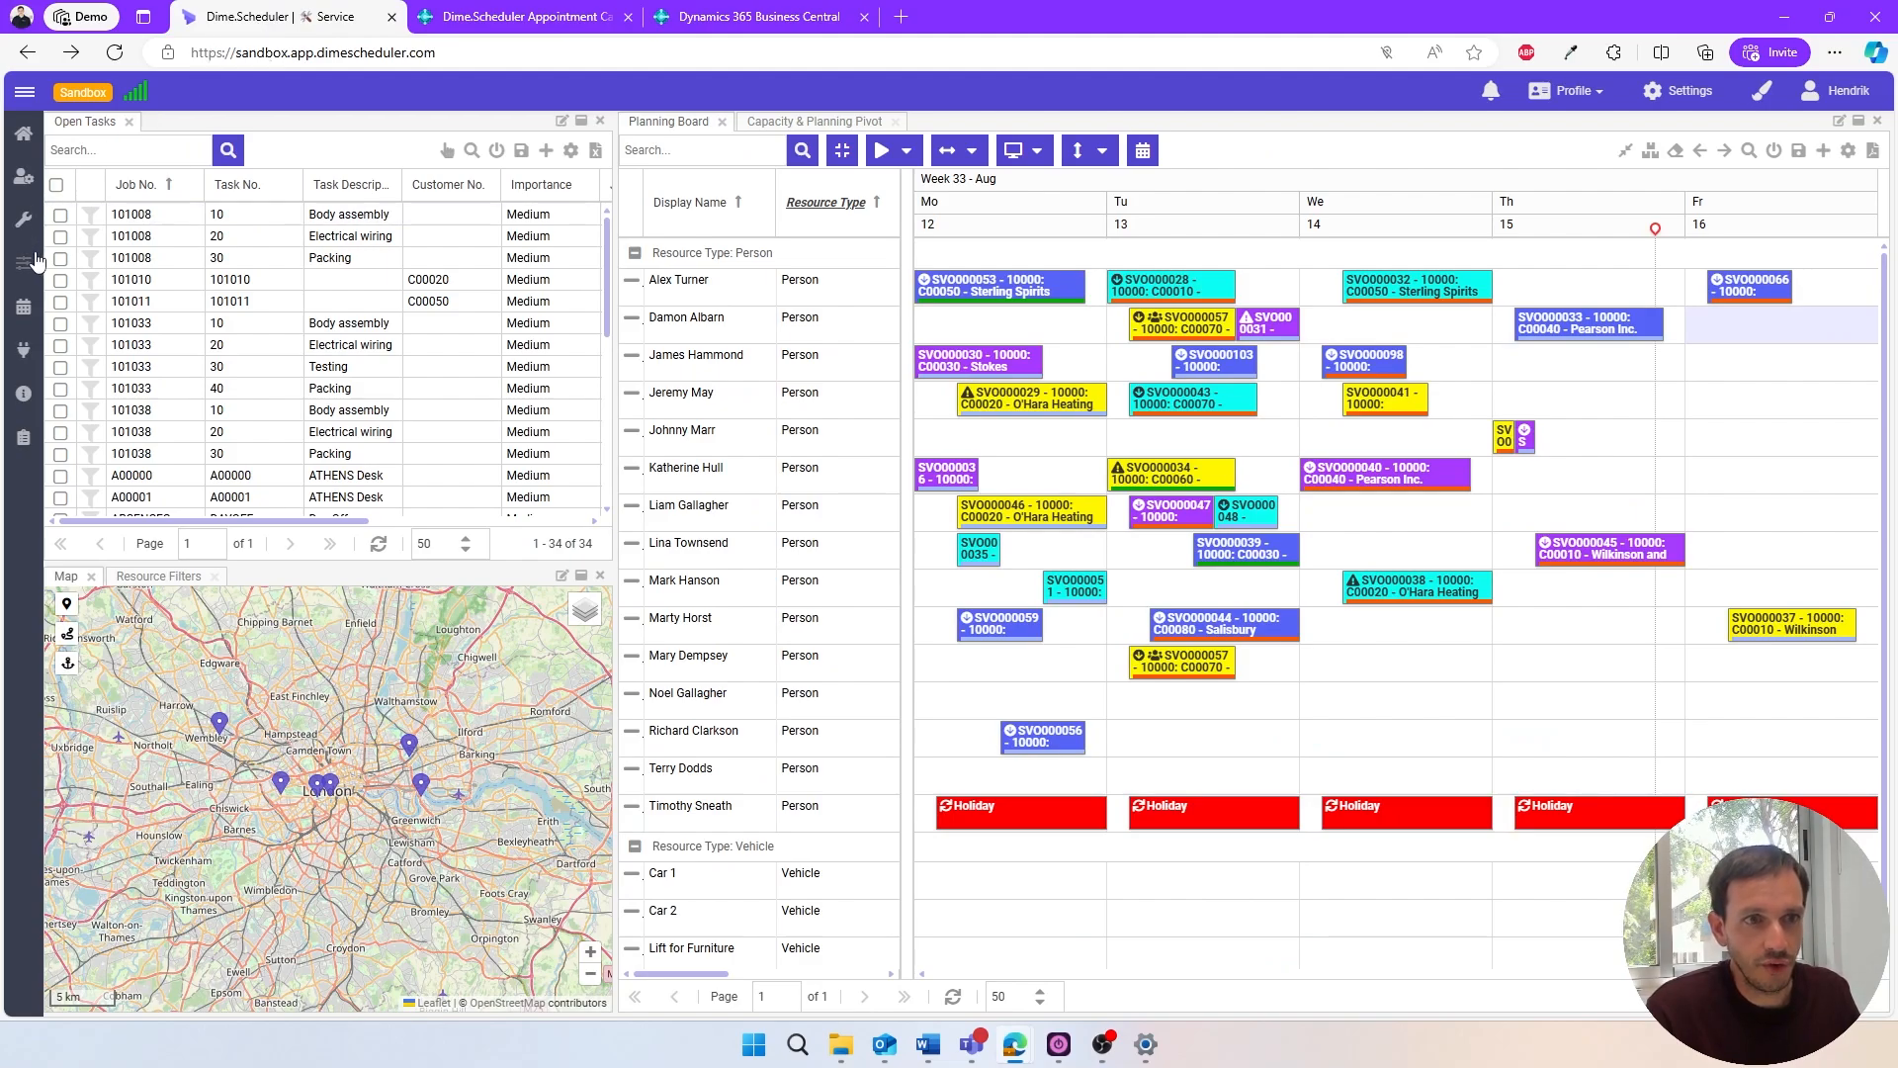
pyautogui.moveTo(30, 262)
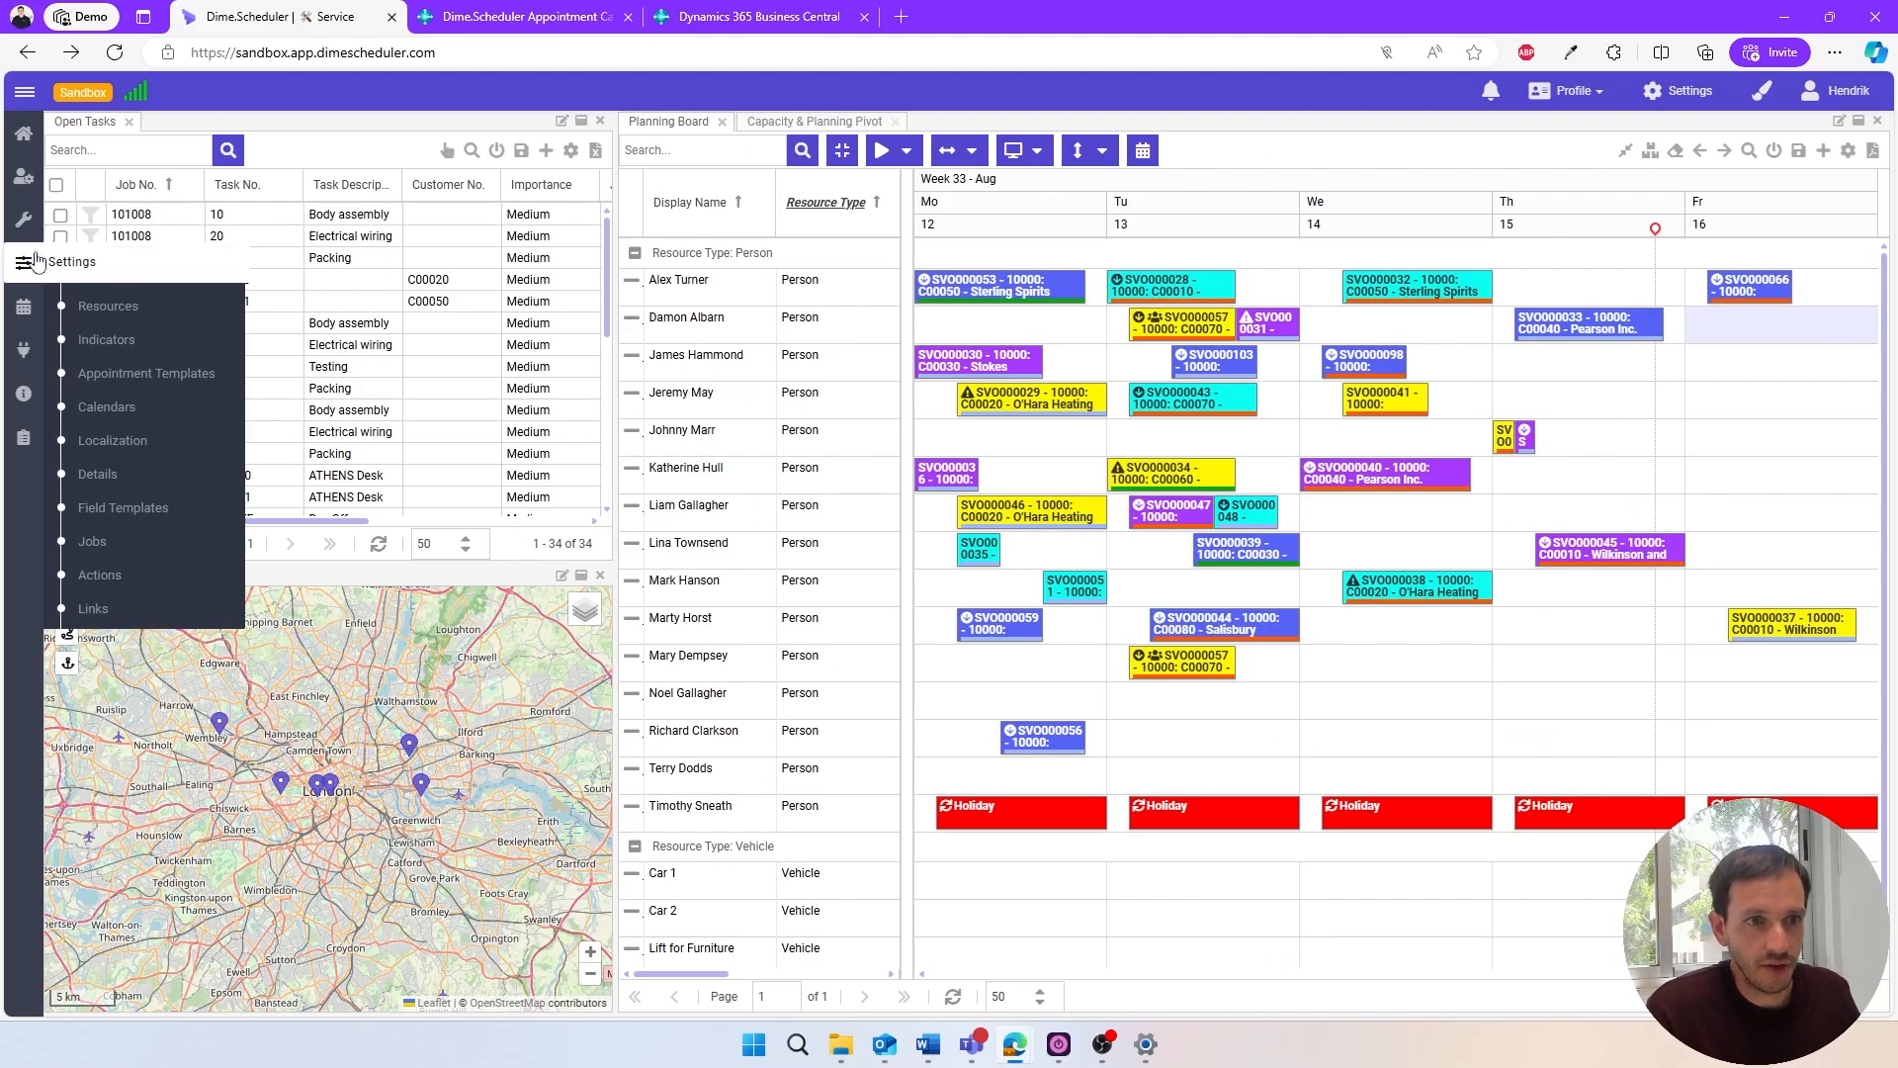
pyautogui.click(147, 375)
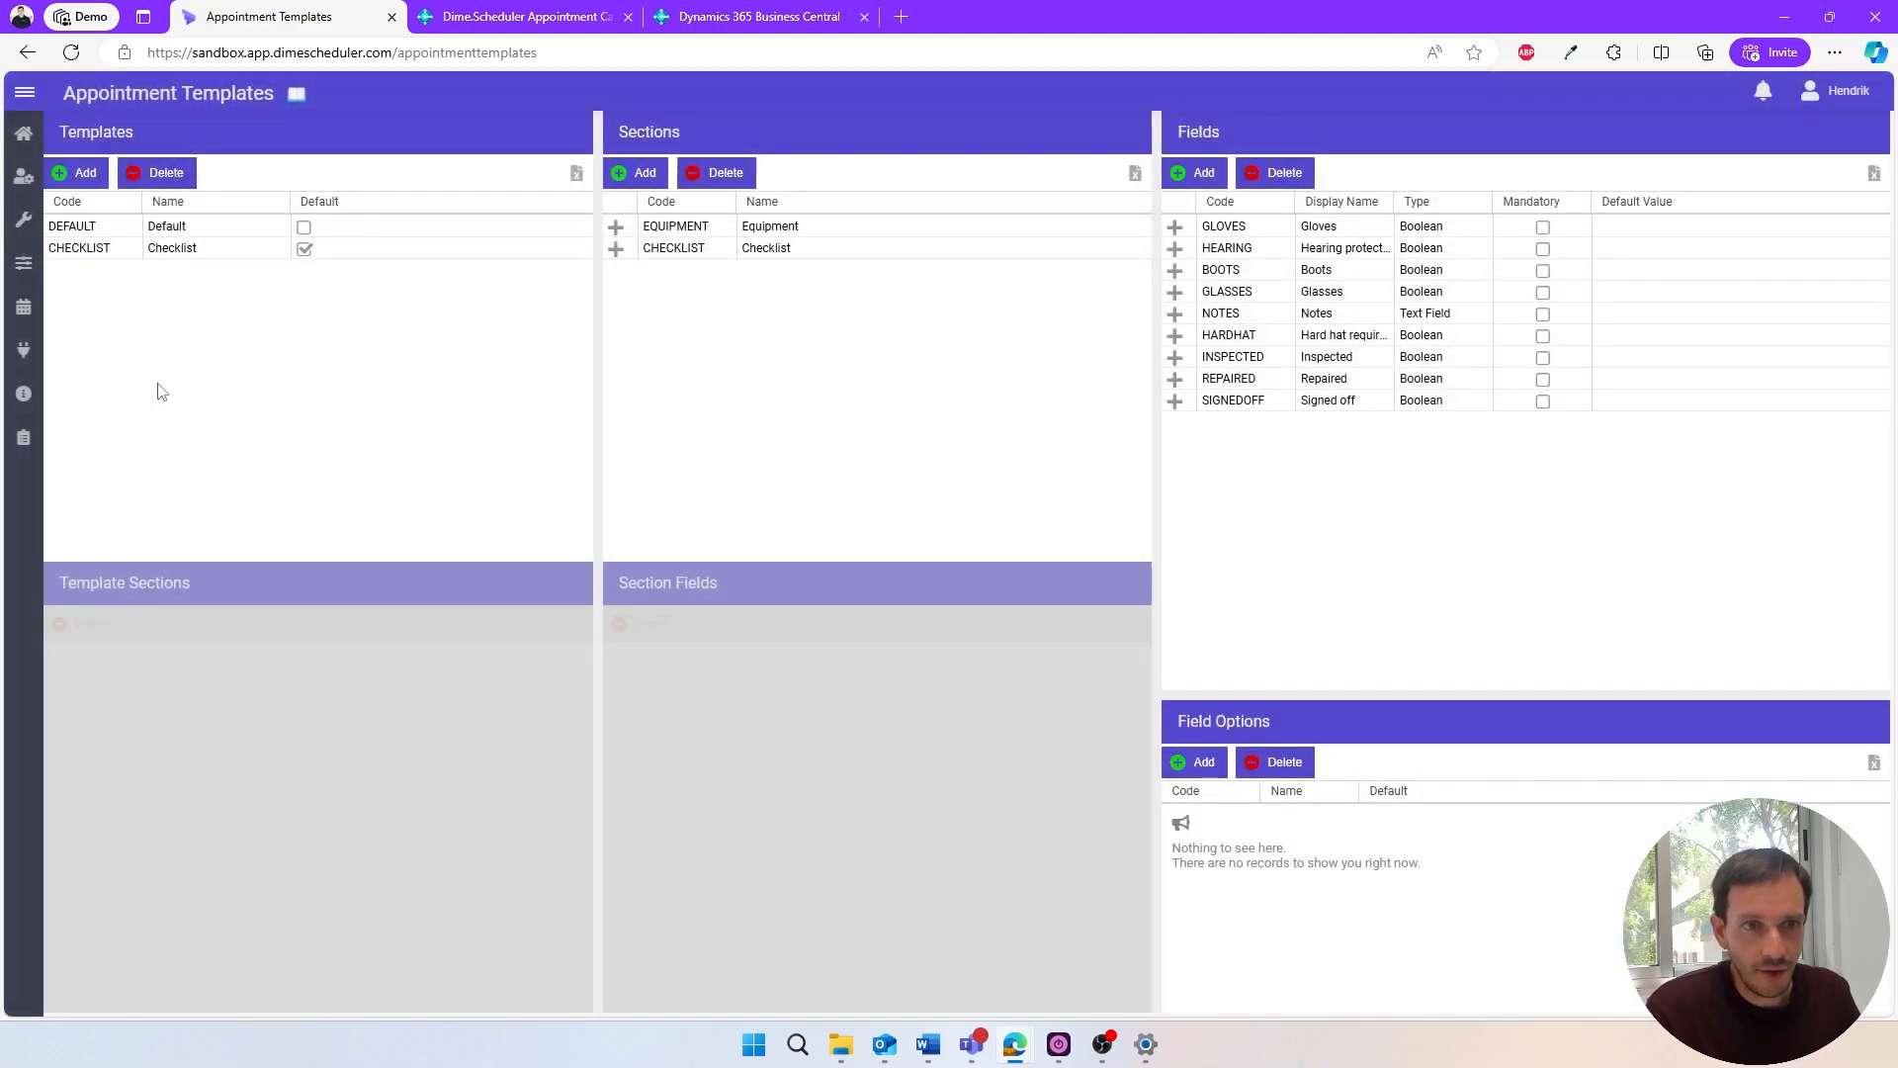
# - Add a field with code FEEDBACK, display name Feedback and type Select, and save it
pyautogui.click(1190, 176)
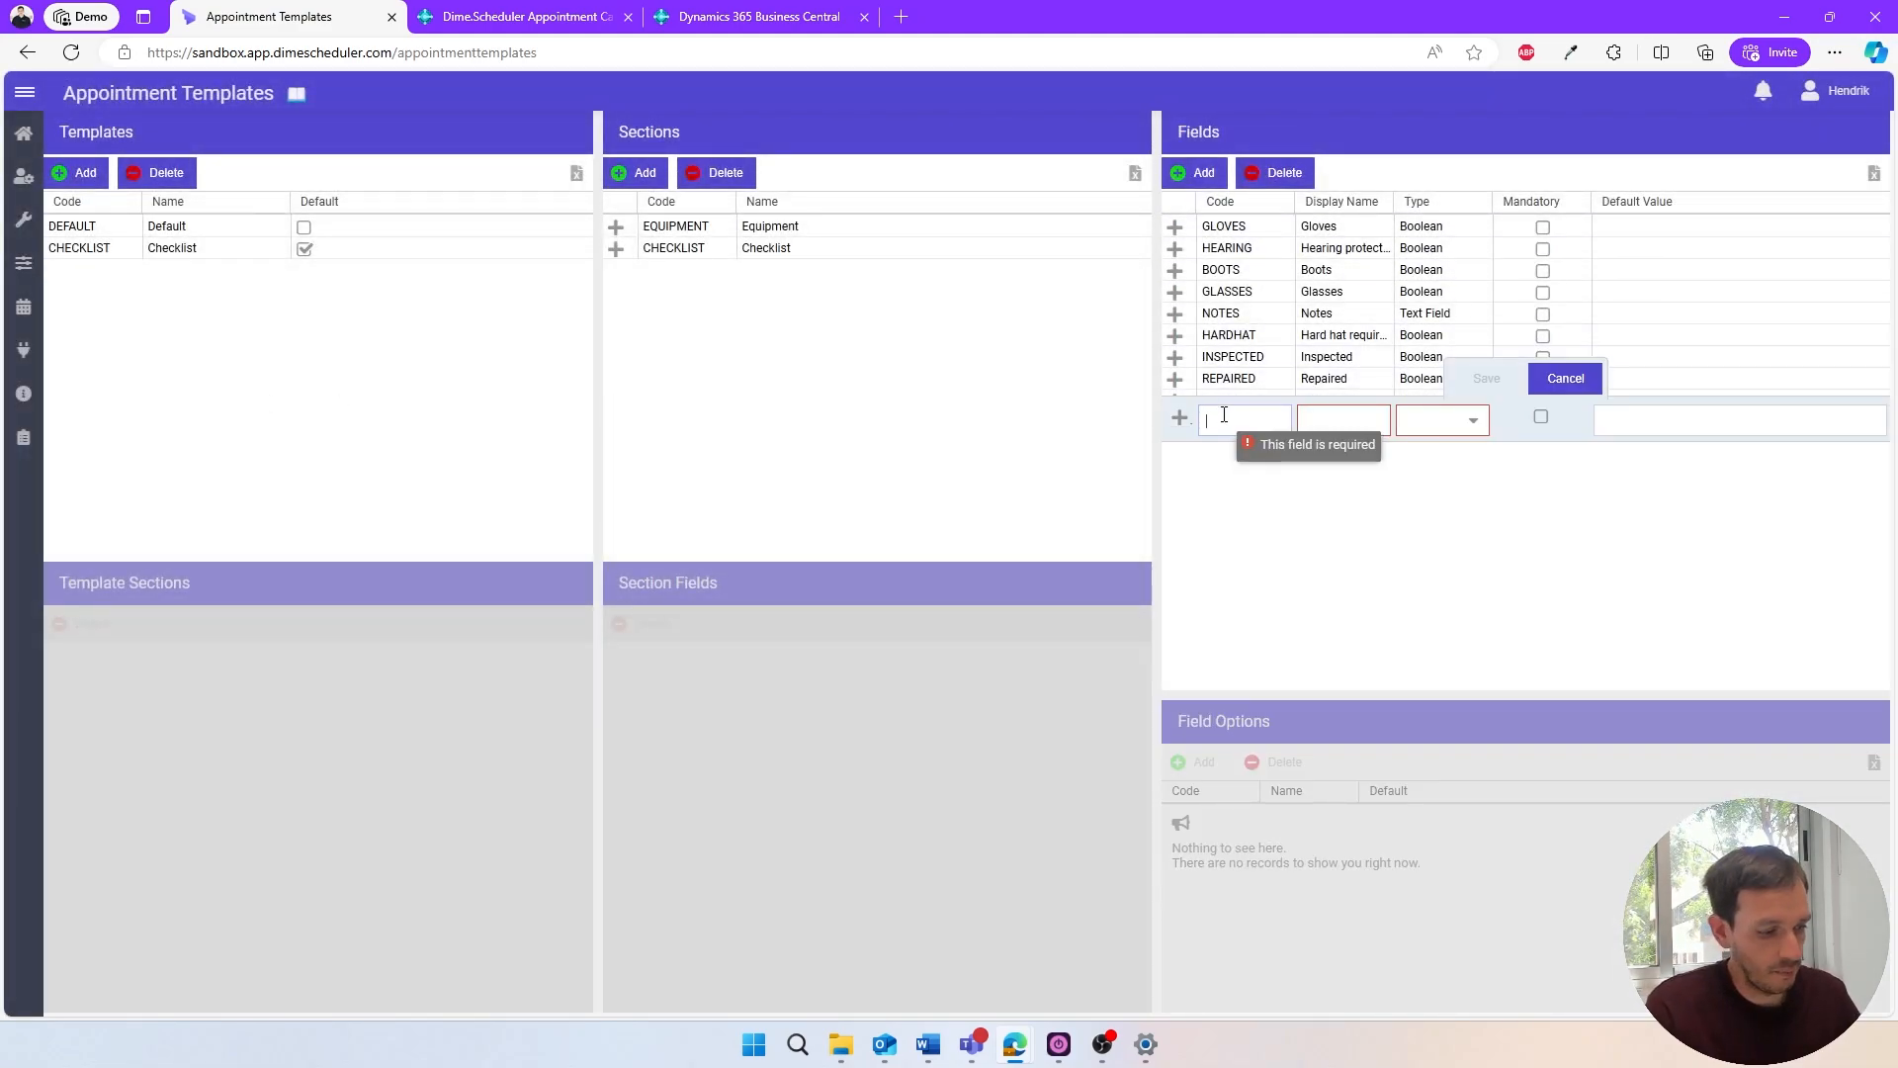
pyautogui.write('FEEDBACK')
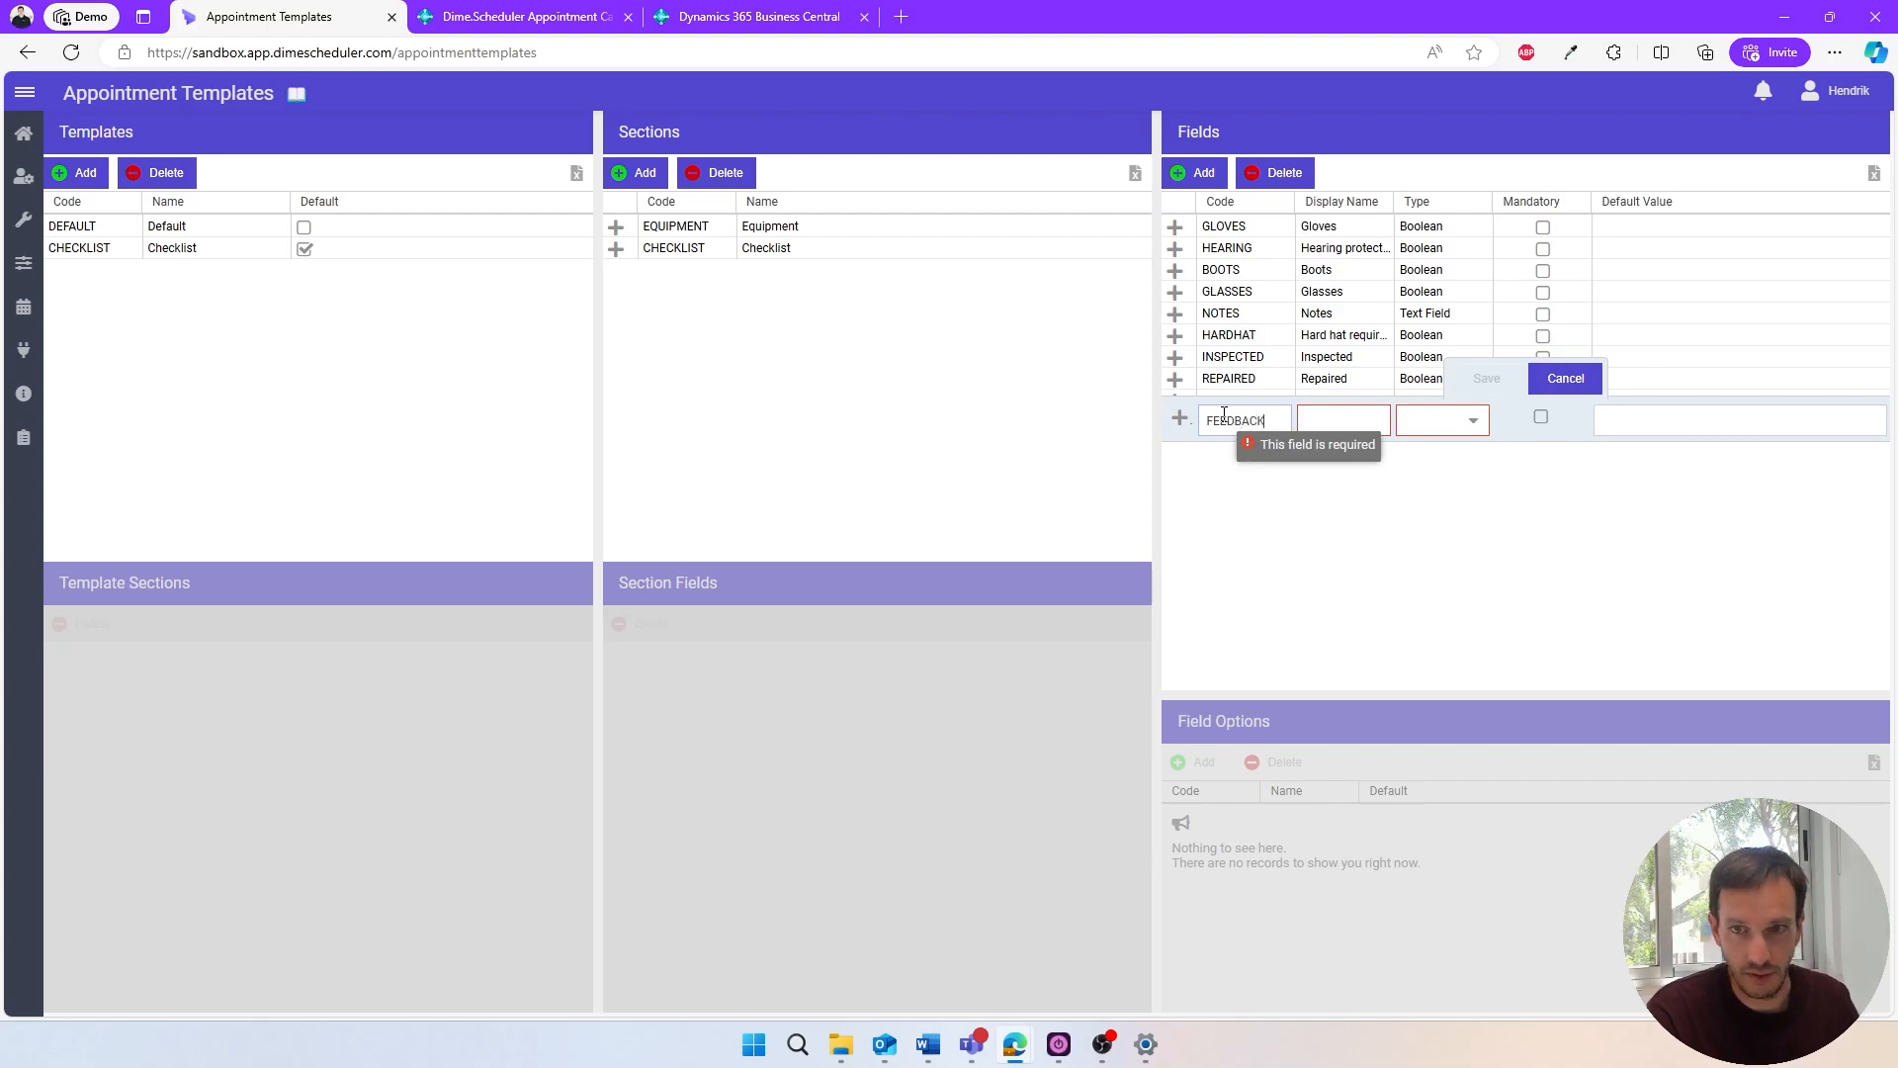
pyautogui.press('Tab')
pyautogui.write('Feedba')
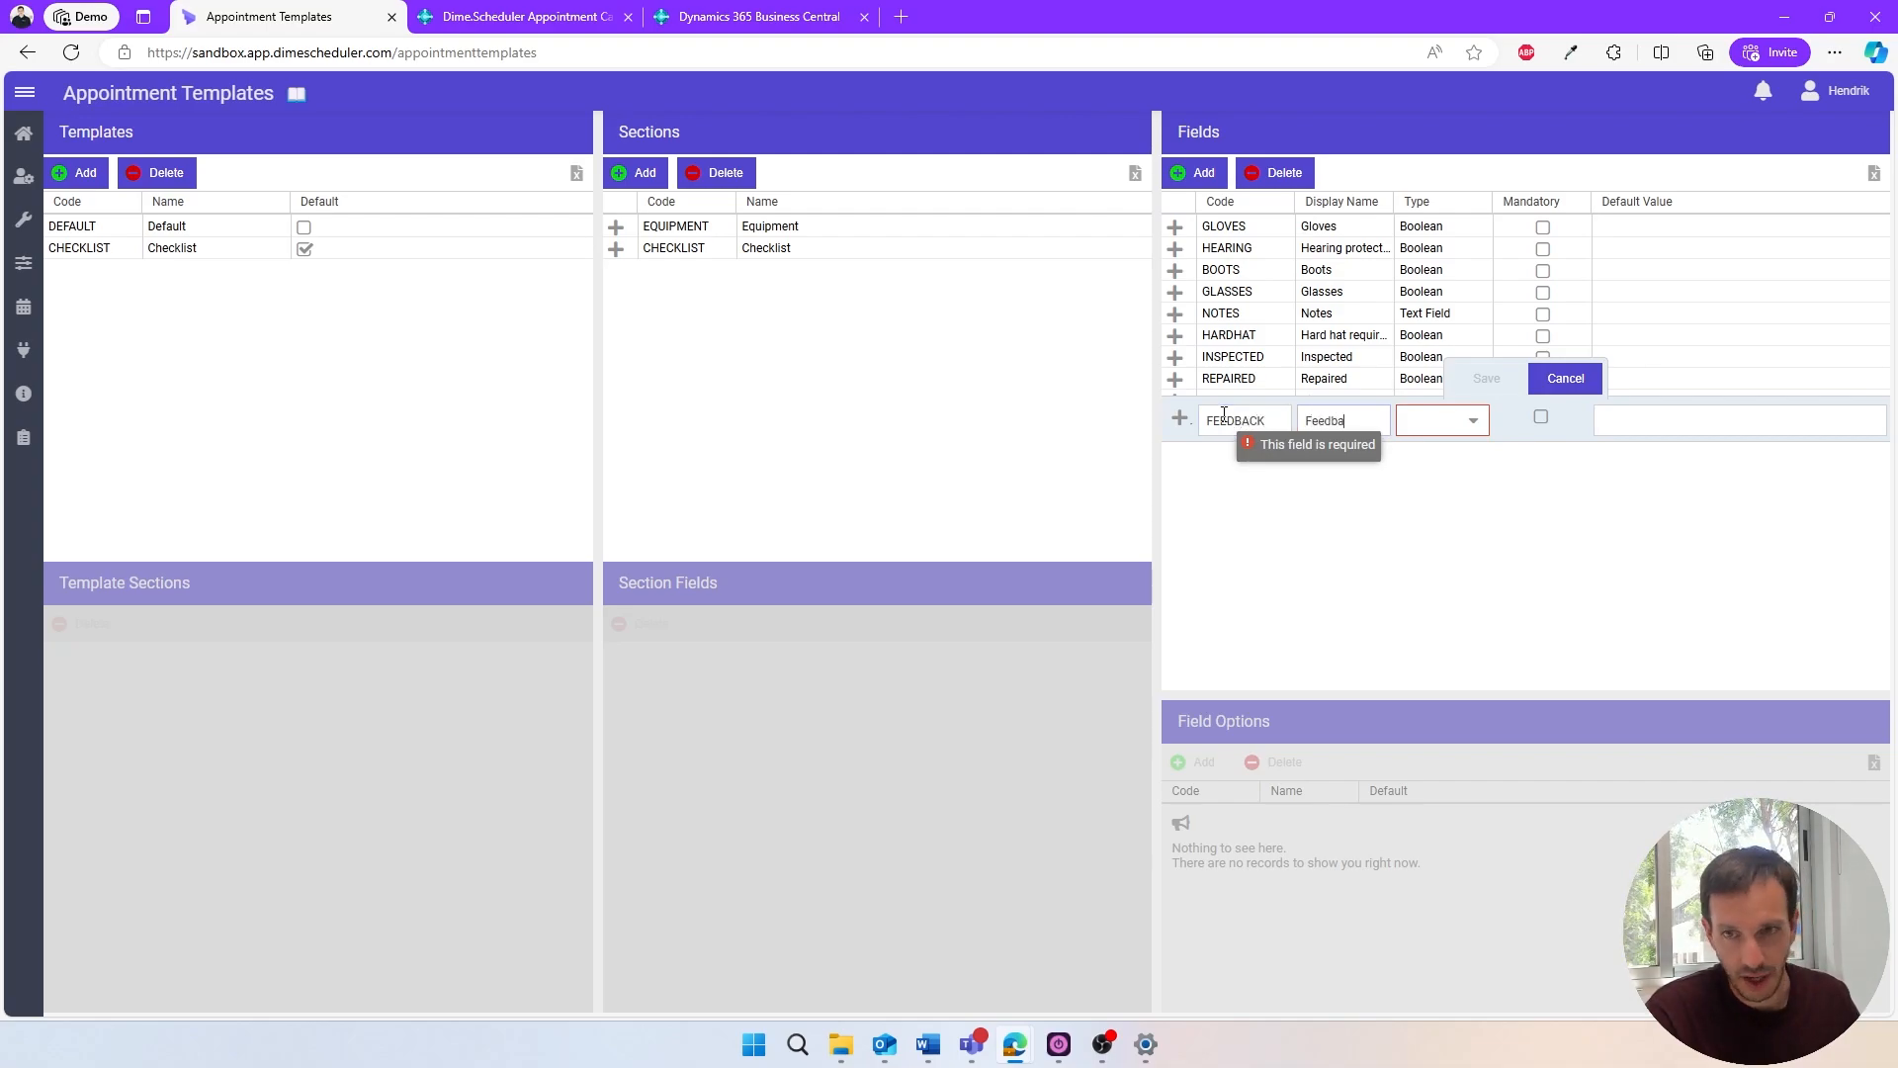
pyautogui.write('ck')
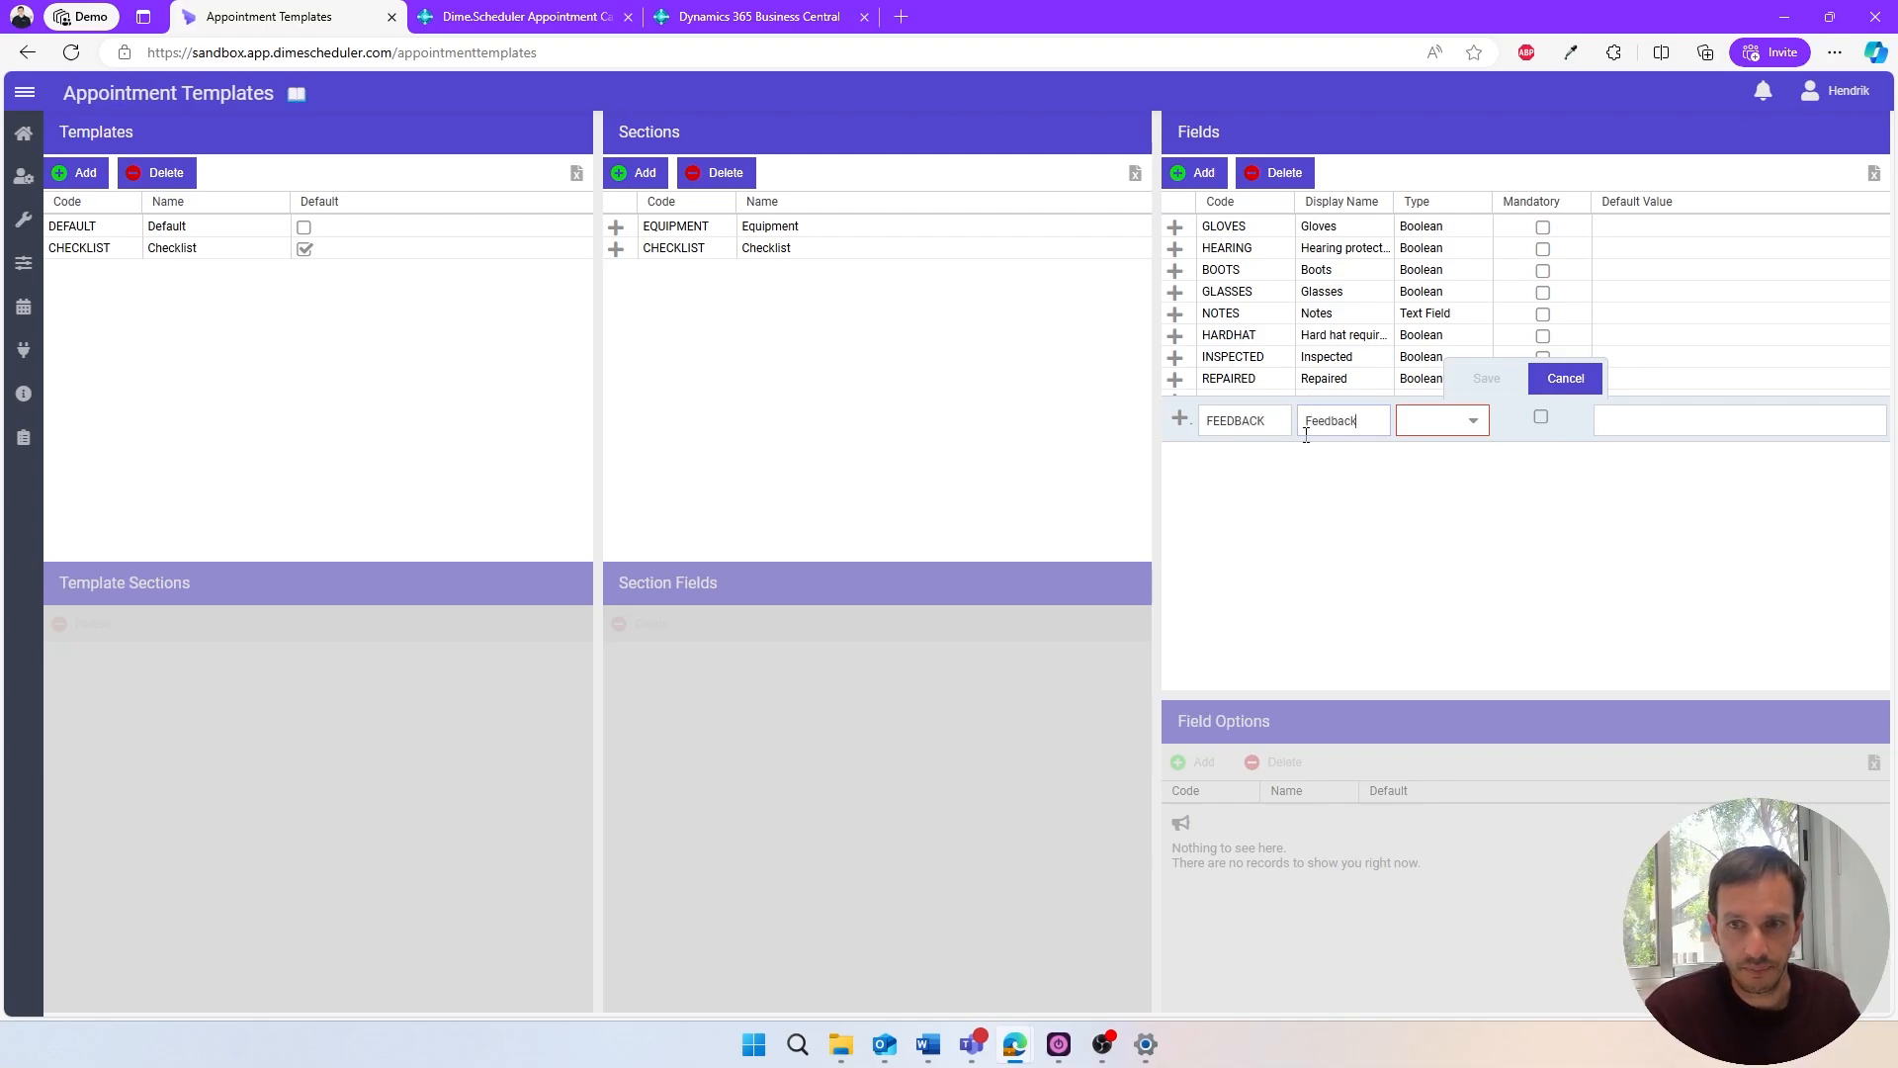
pyautogui.click(1473, 422)
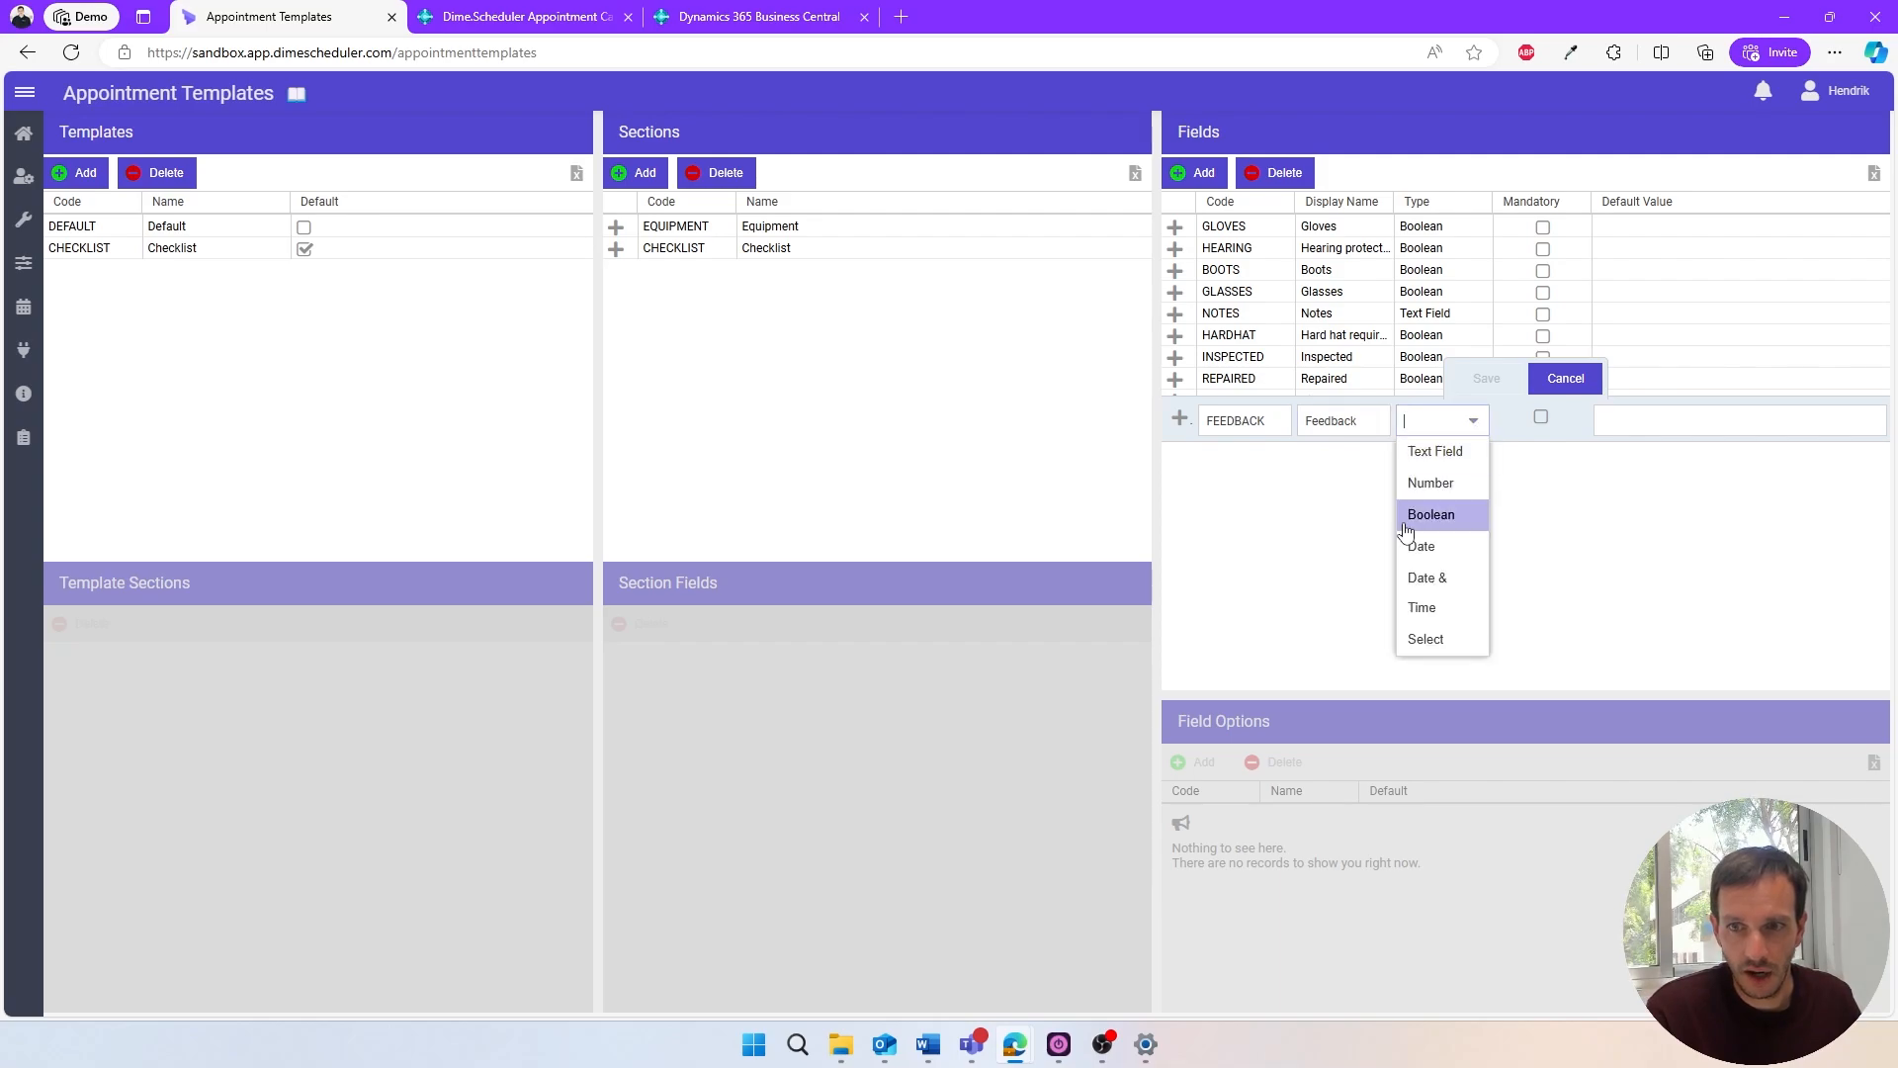
pyautogui.click(1430, 643)
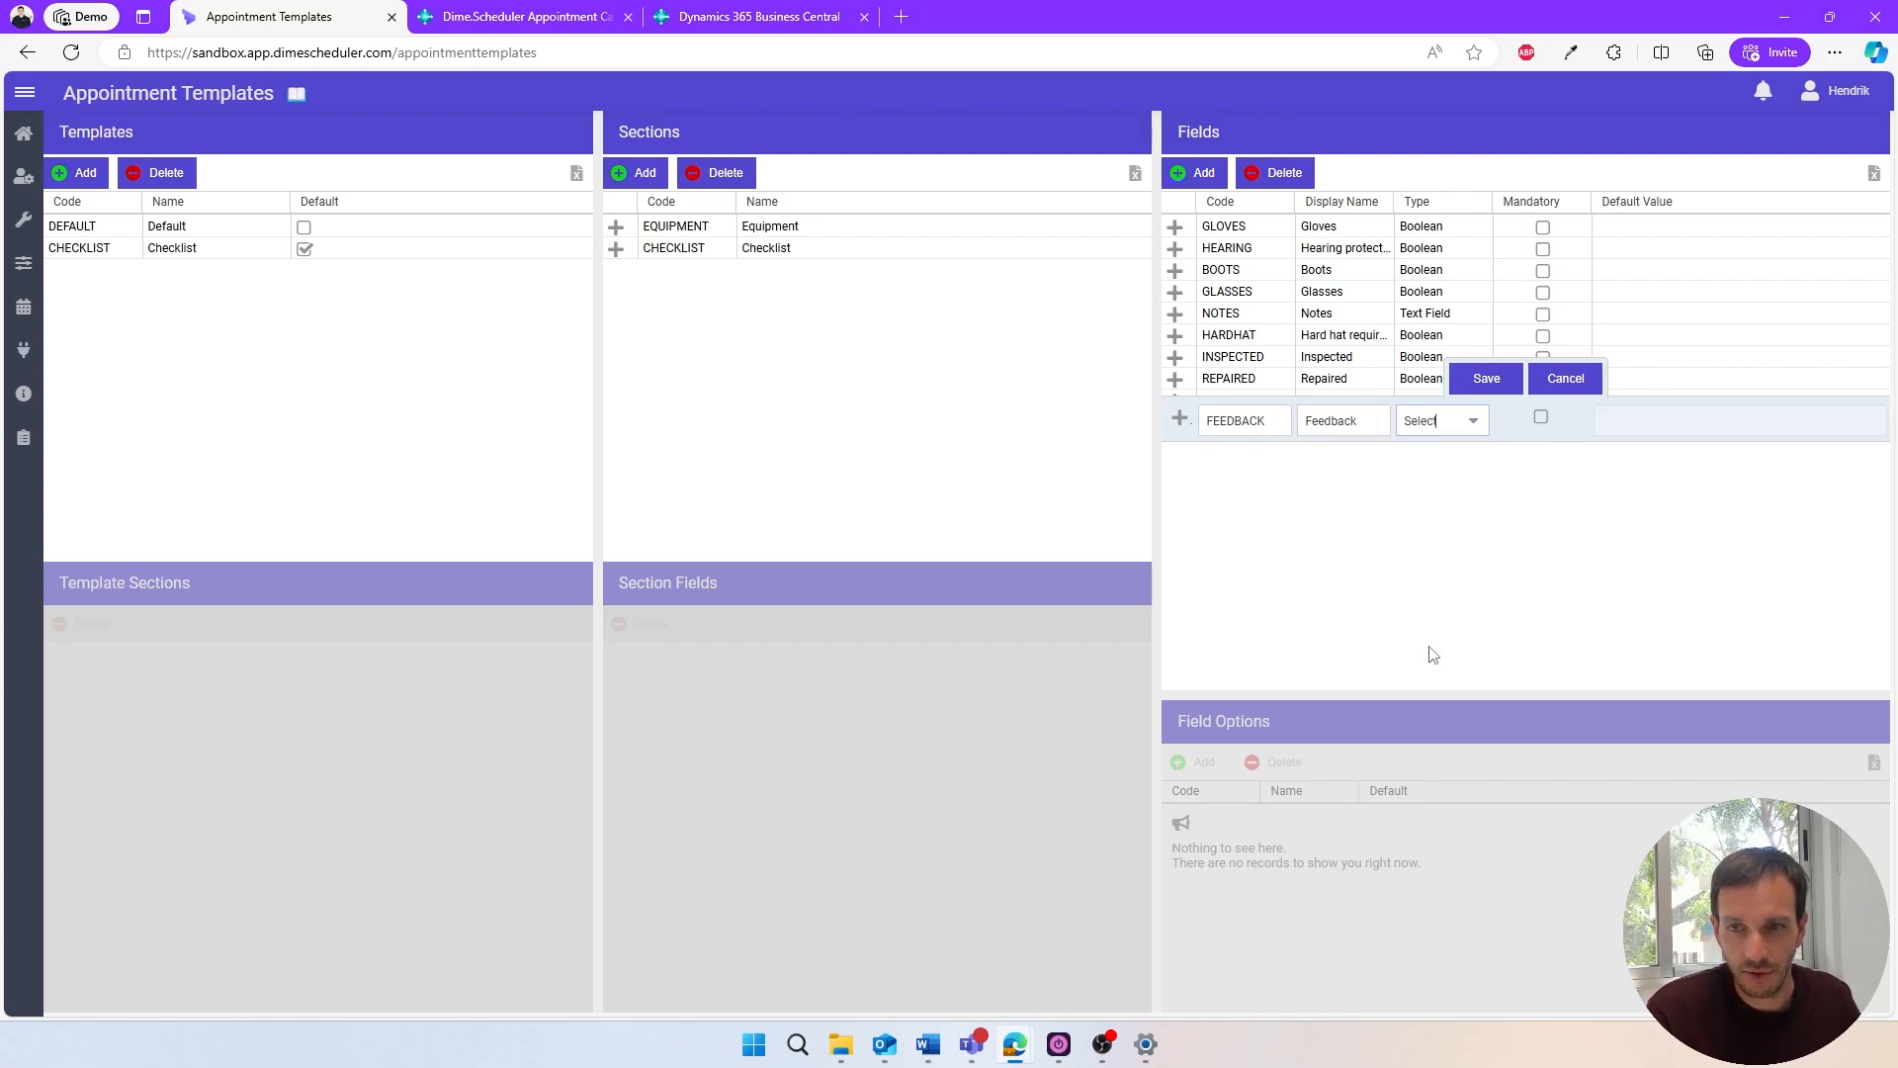
pyautogui.click(1503, 380)
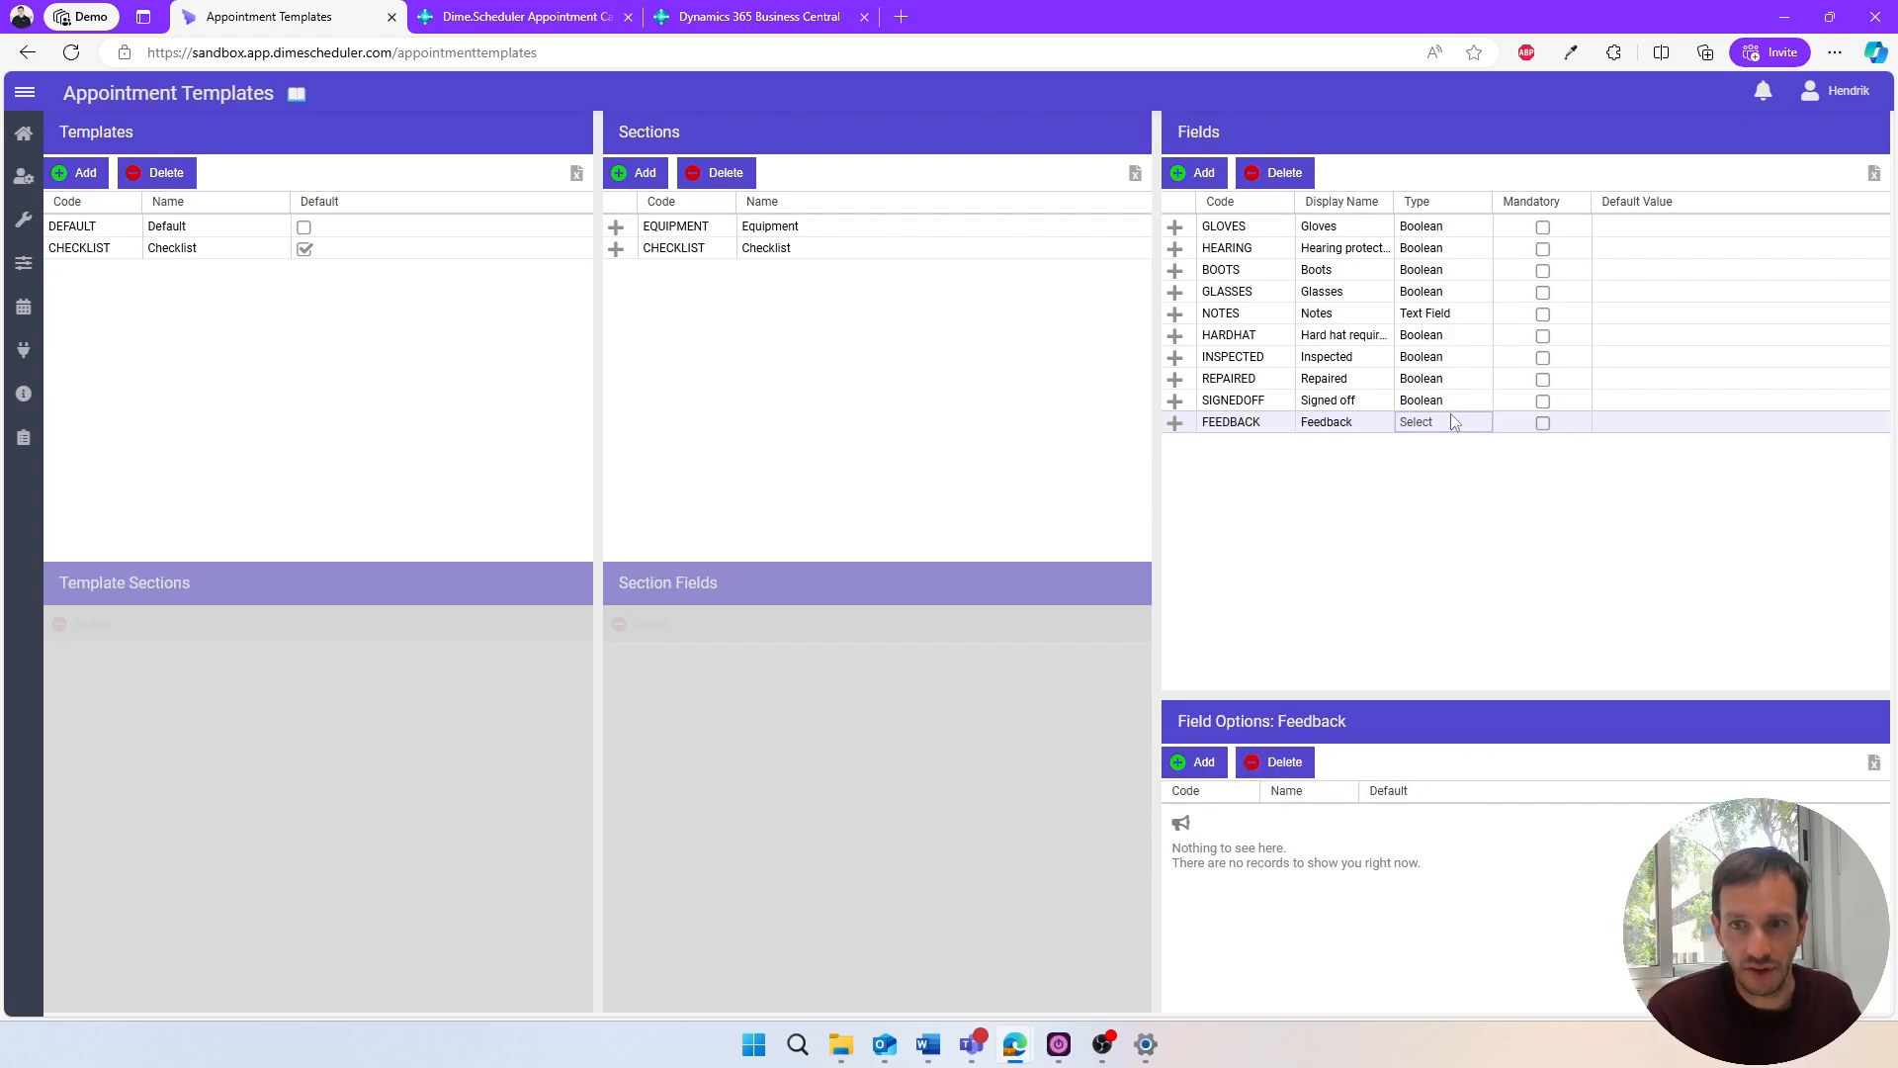
# - Enlarge the Field Options area for the Feedback field and add an option with code BAD and name Bad
pyautogui.moveTo(1347, 689); pyautogui.dragTo(1347, 565)
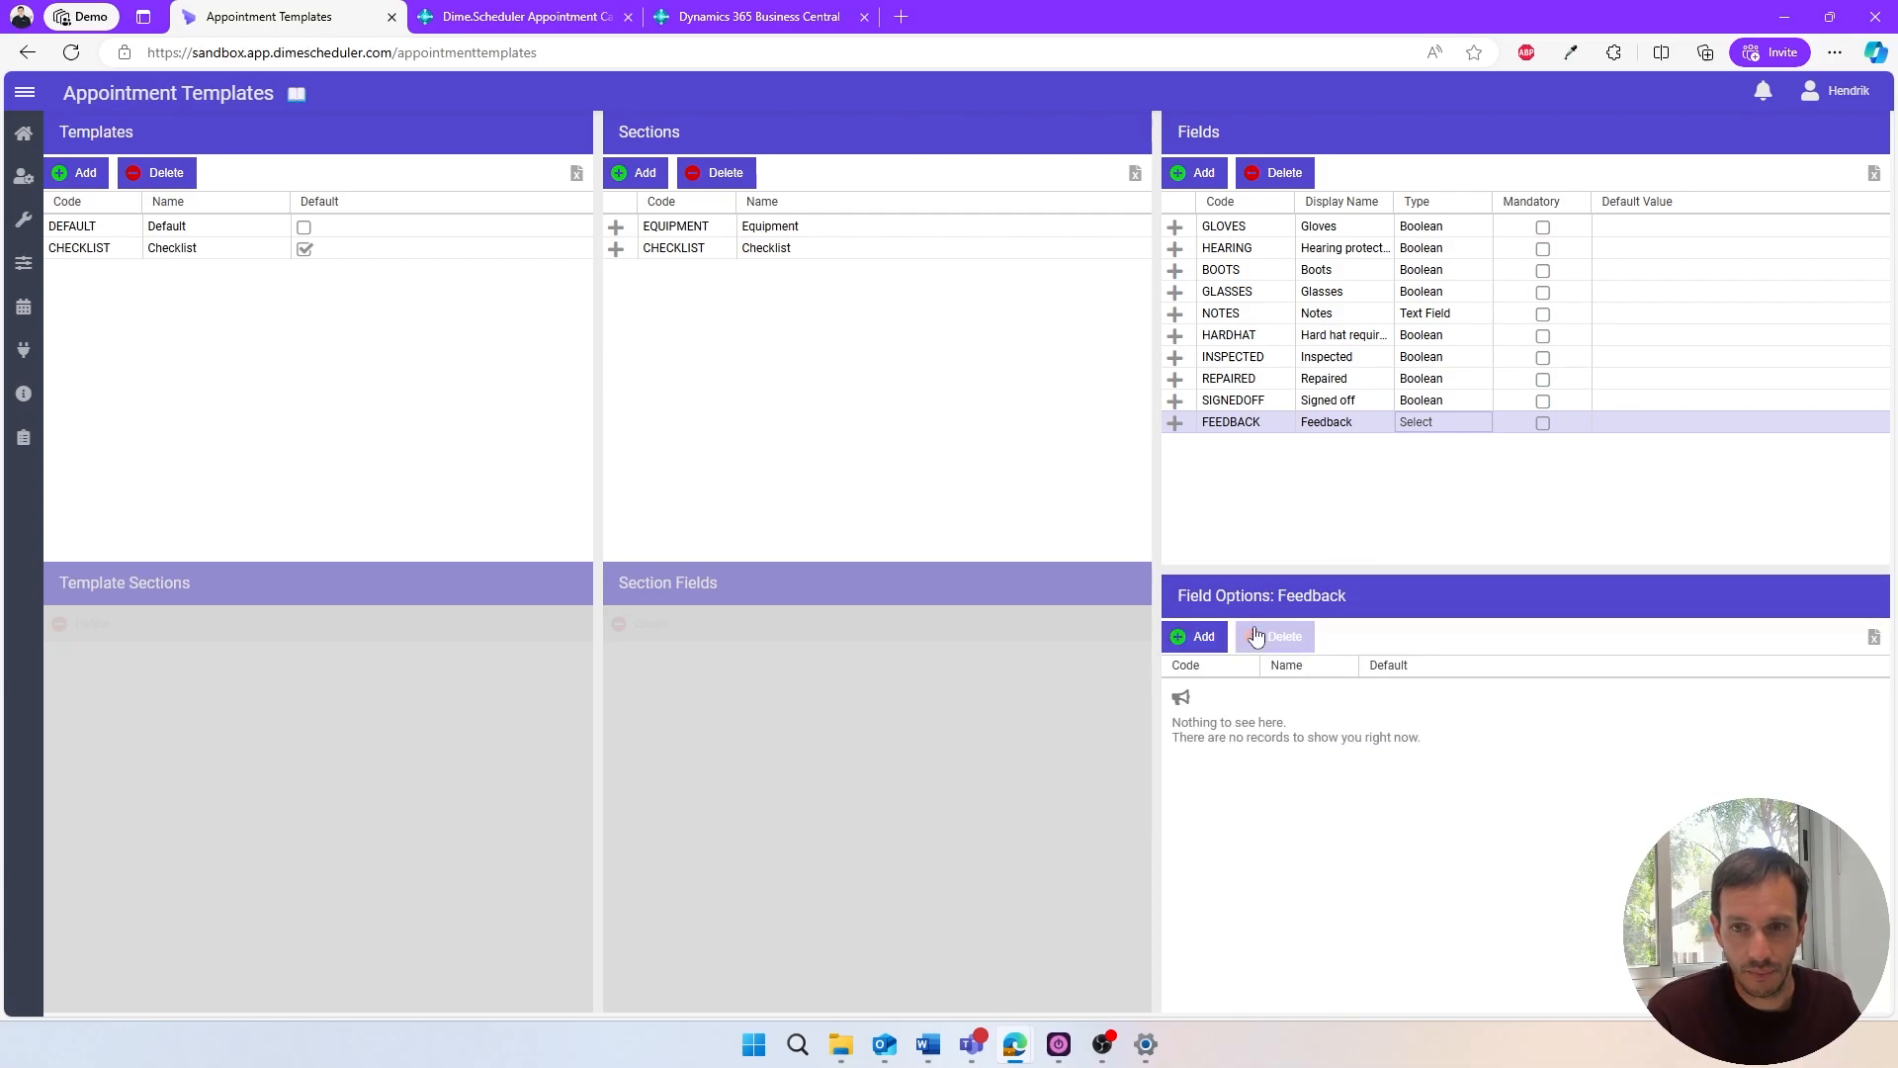
pyautogui.click(1196, 638)
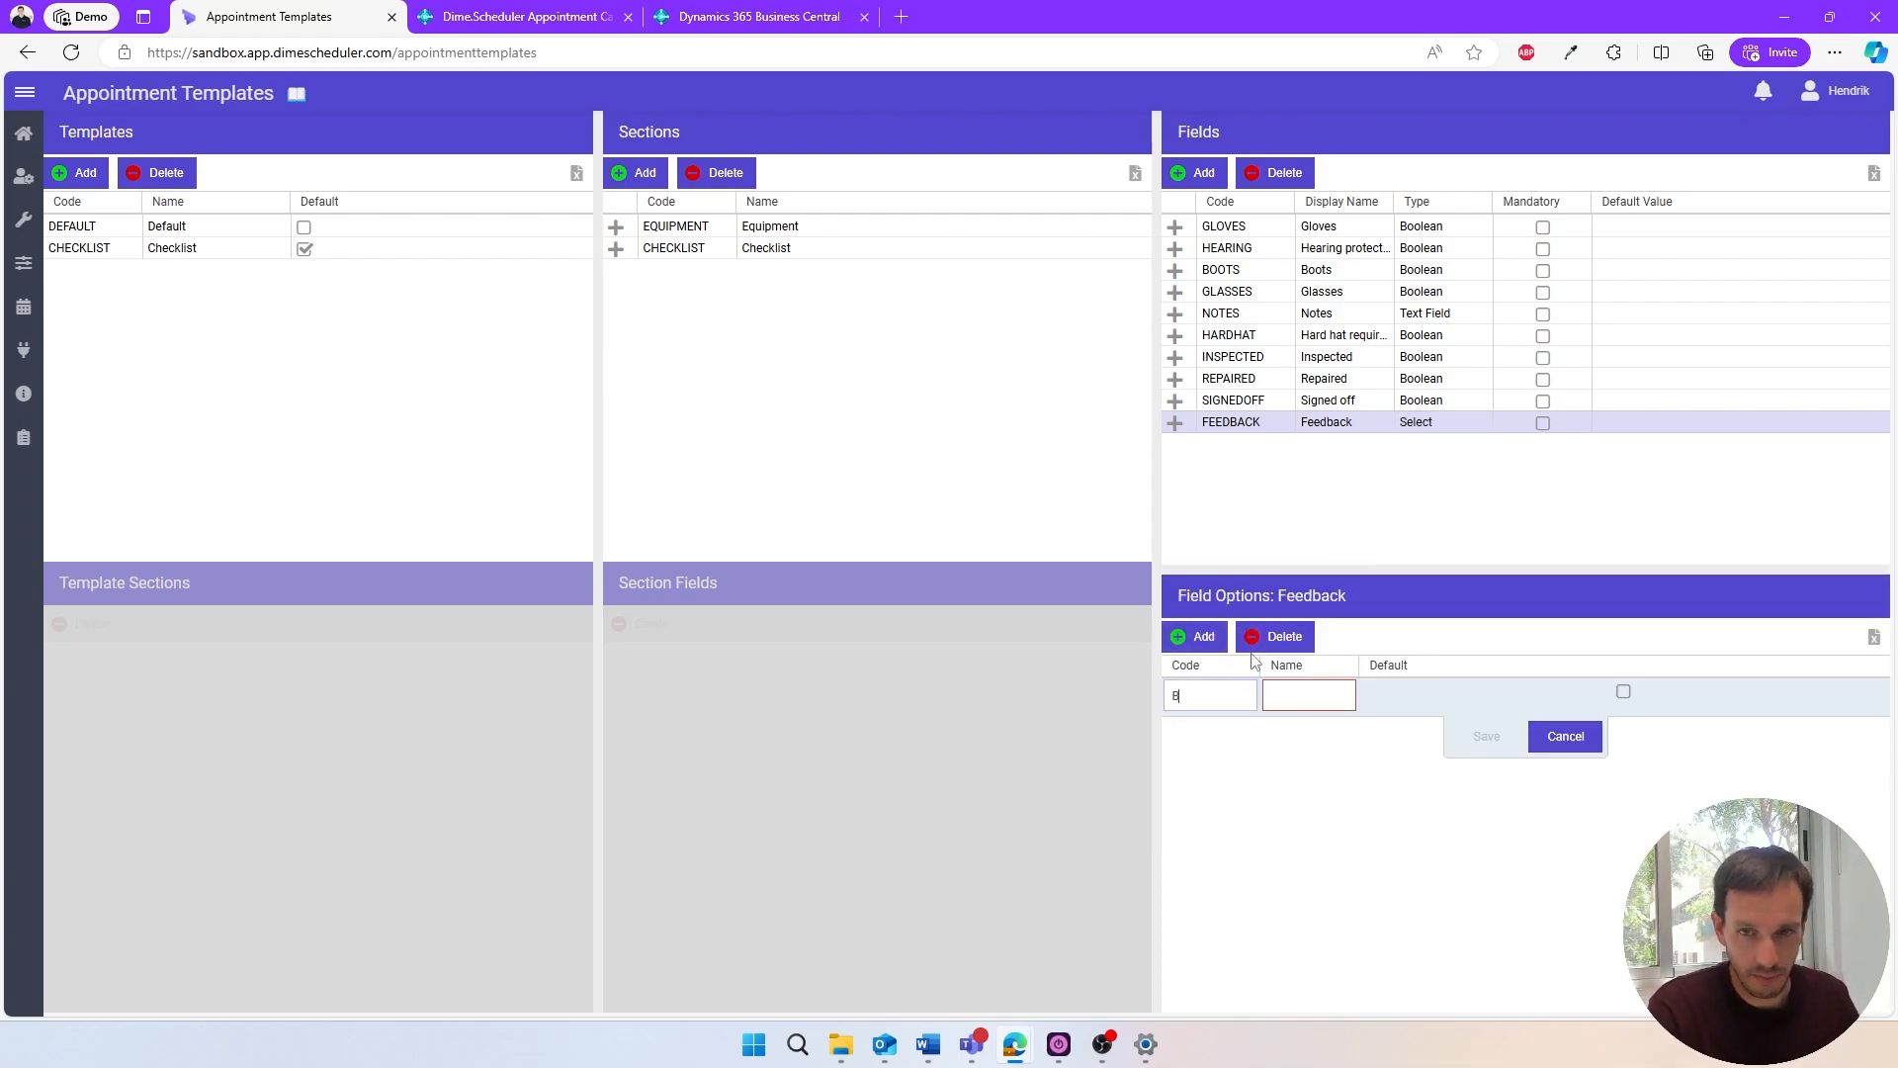
pyautogui.press('Tab')
pyautogui.write('B')
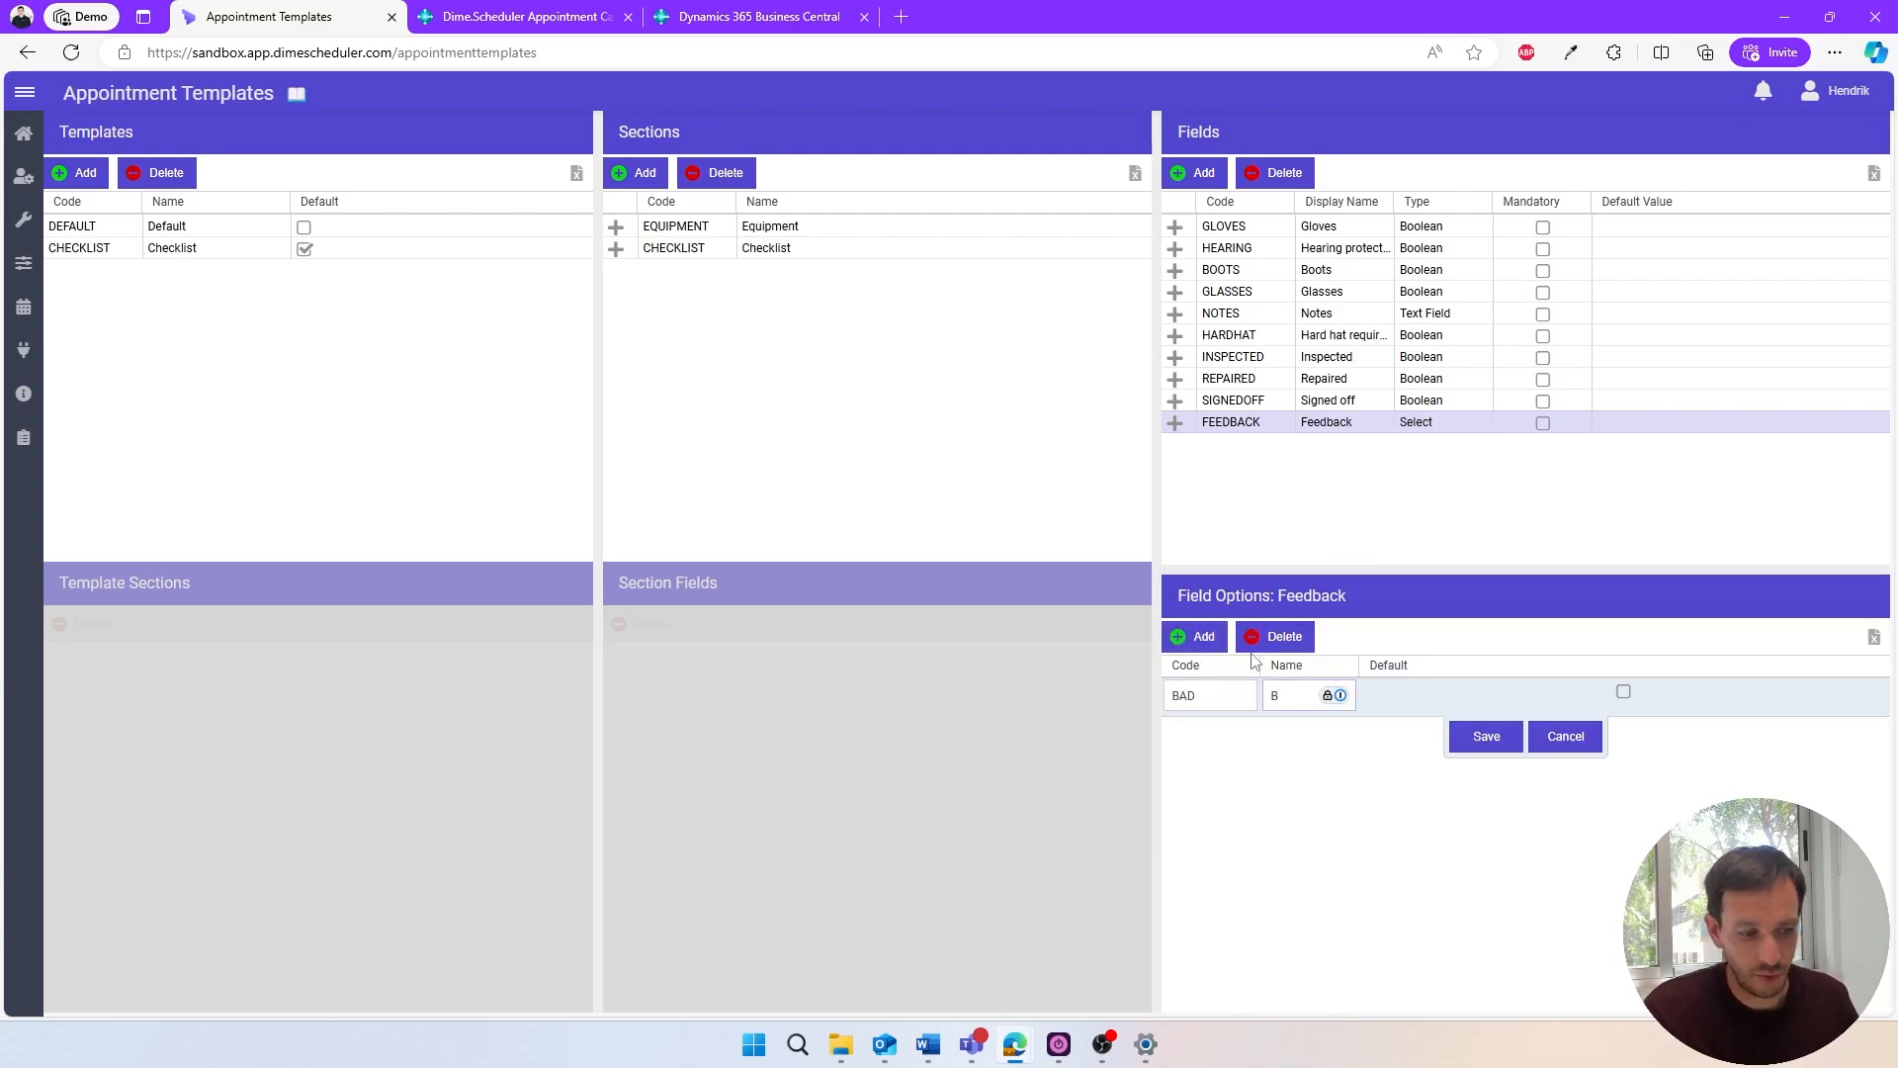
pyautogui.write('ad')
pyautogui.press('Return')
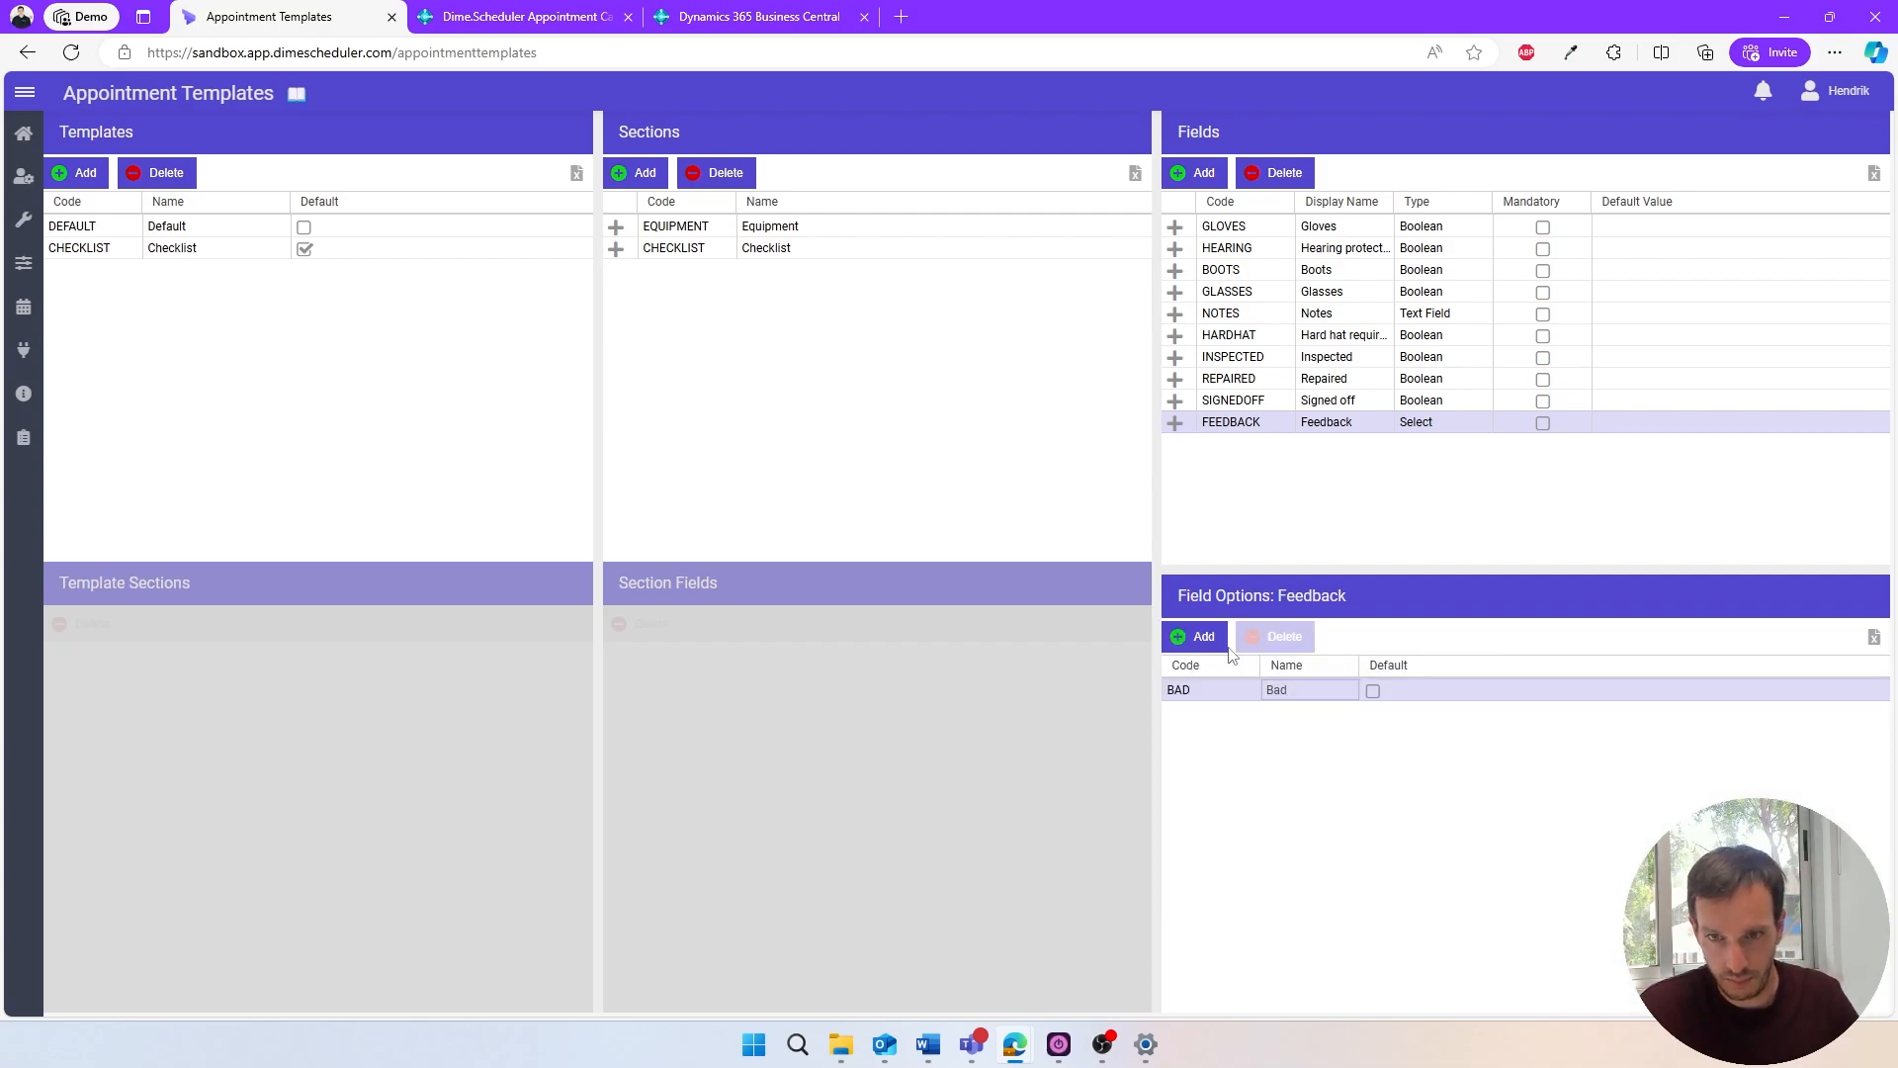
# - Add a Feedback field option with code MEDIOCRE and name Mediocre
pyautogui.click(1198, 640)
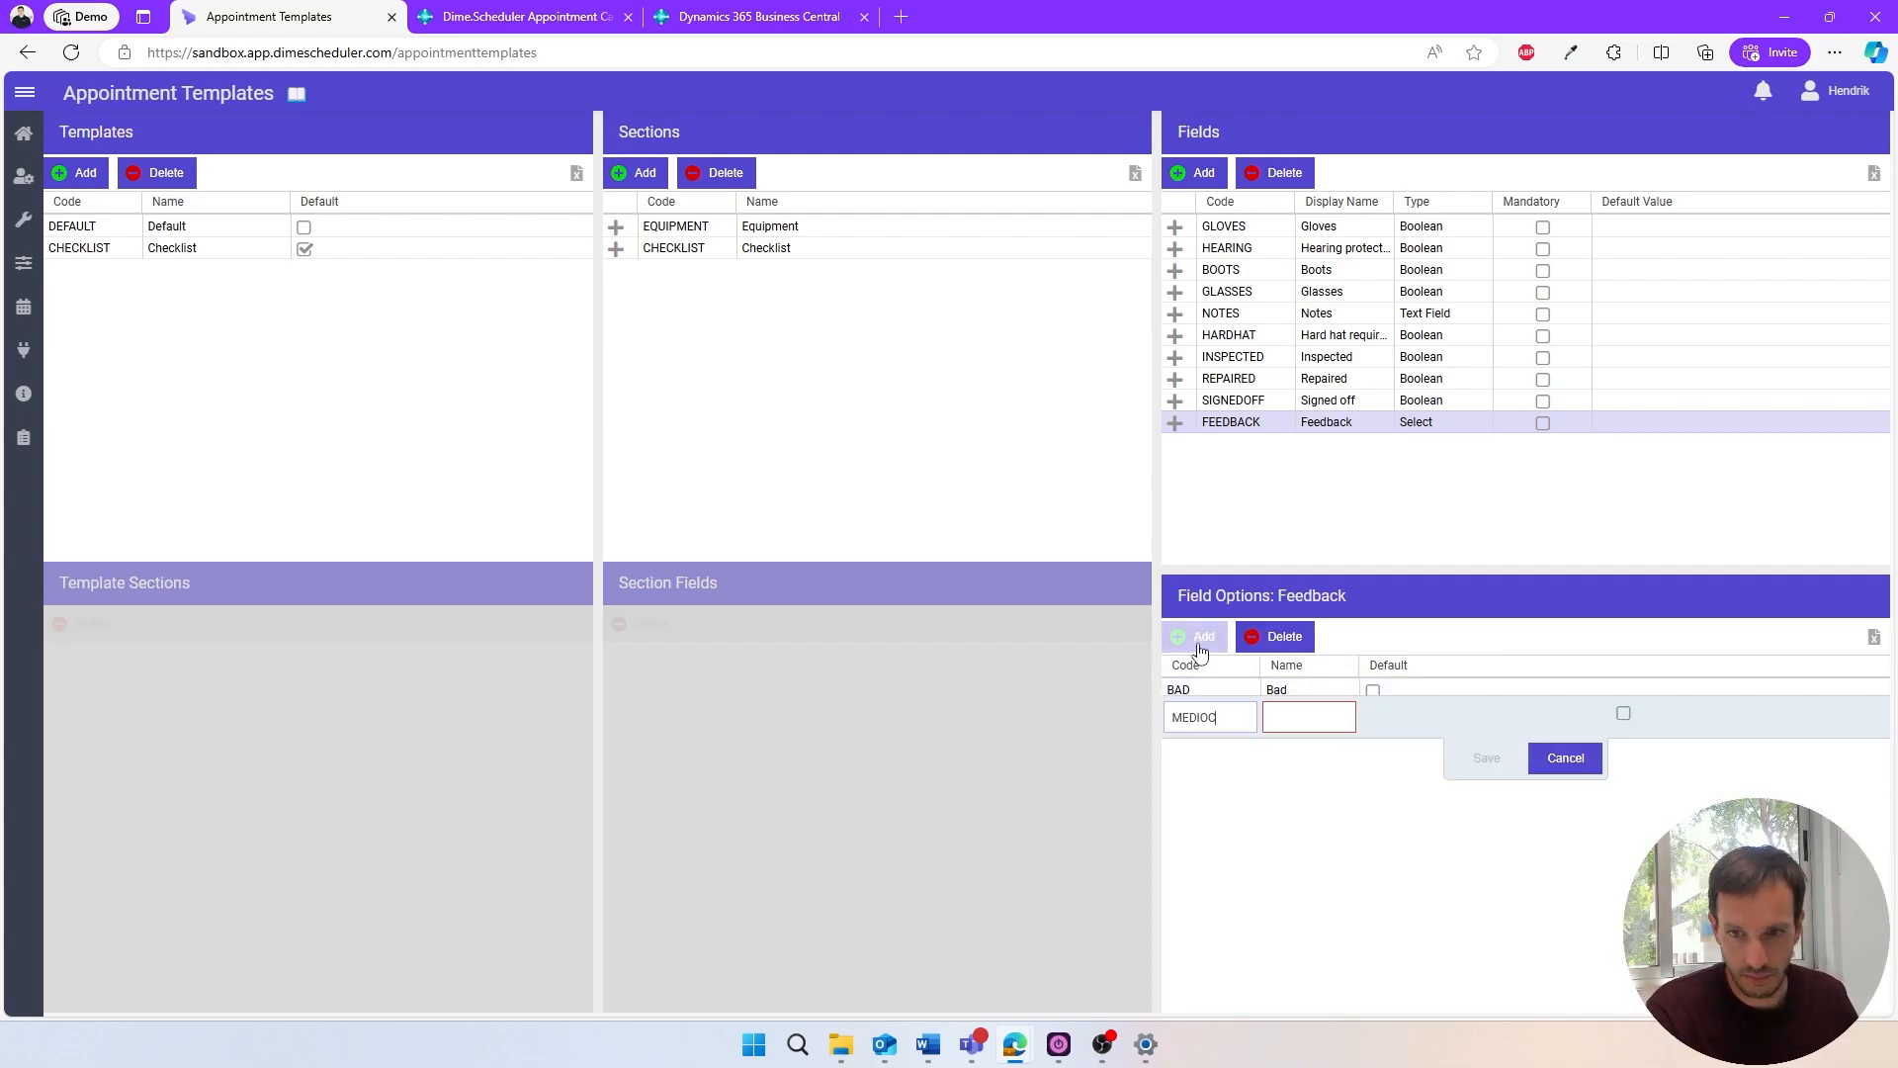
pyautogui.press('Tab')
pyautogui.write('Medioc')
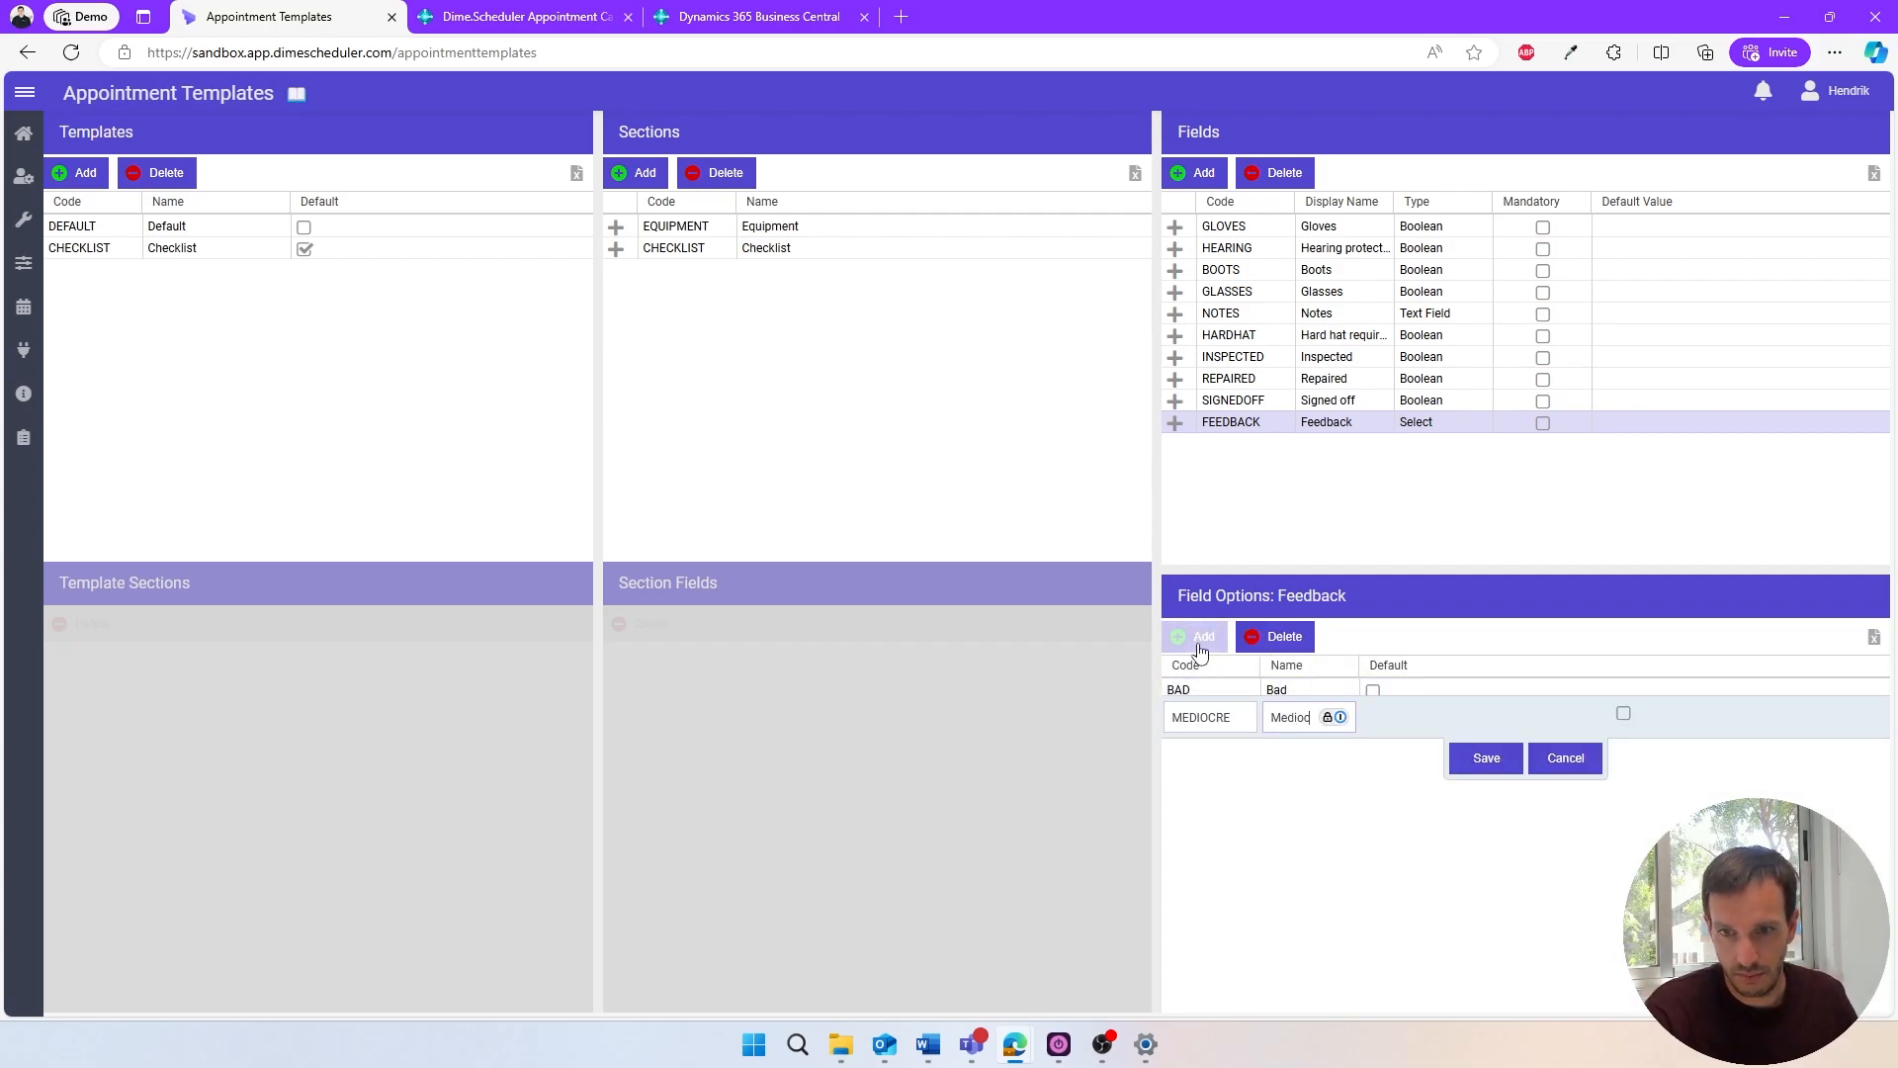
pyautogui.write('re')
pyautogui.press('Return')
# - Add a Feedback field option with code GREAT and name Great
pyautogui.click(1201, 651)
pyautogui.write('GREA')
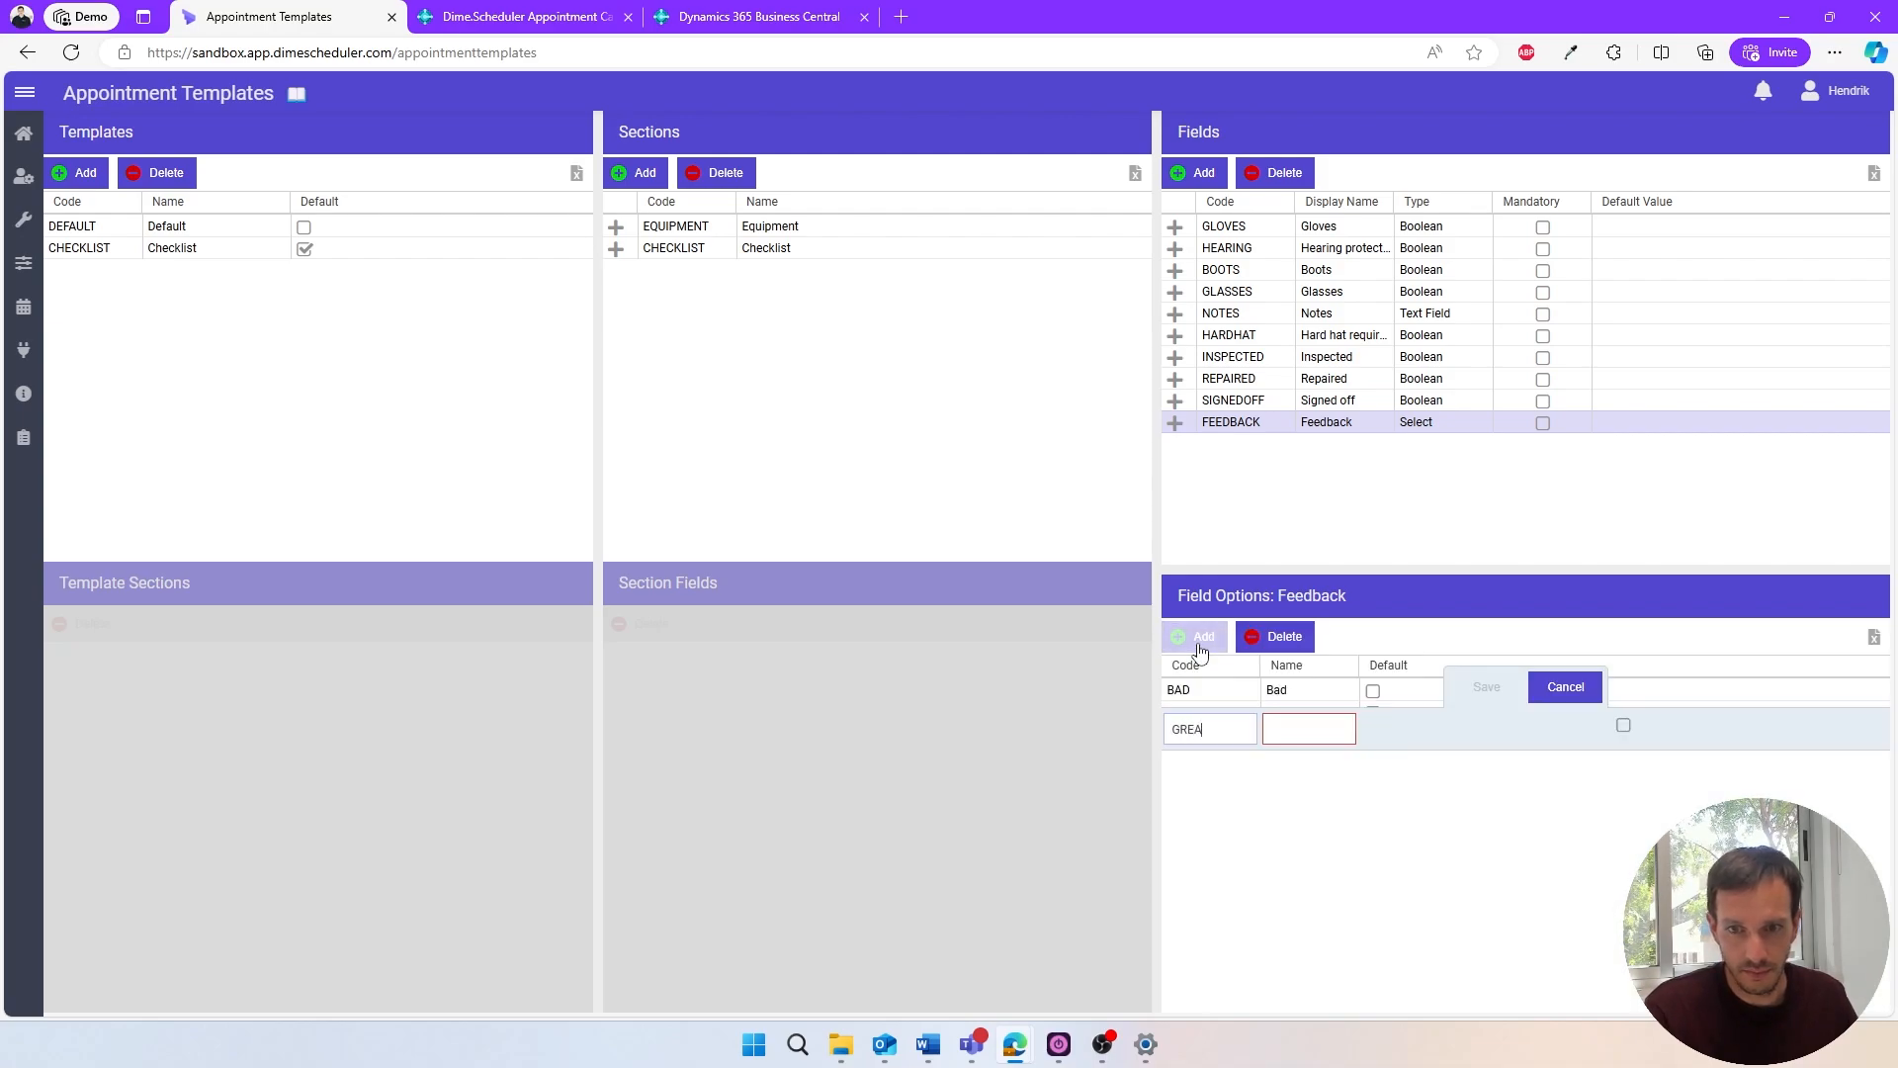
pyautogui.write('T')
pyautogui.press('Tab')
pyautogui.write('Great')
pyautogui.press('Return')
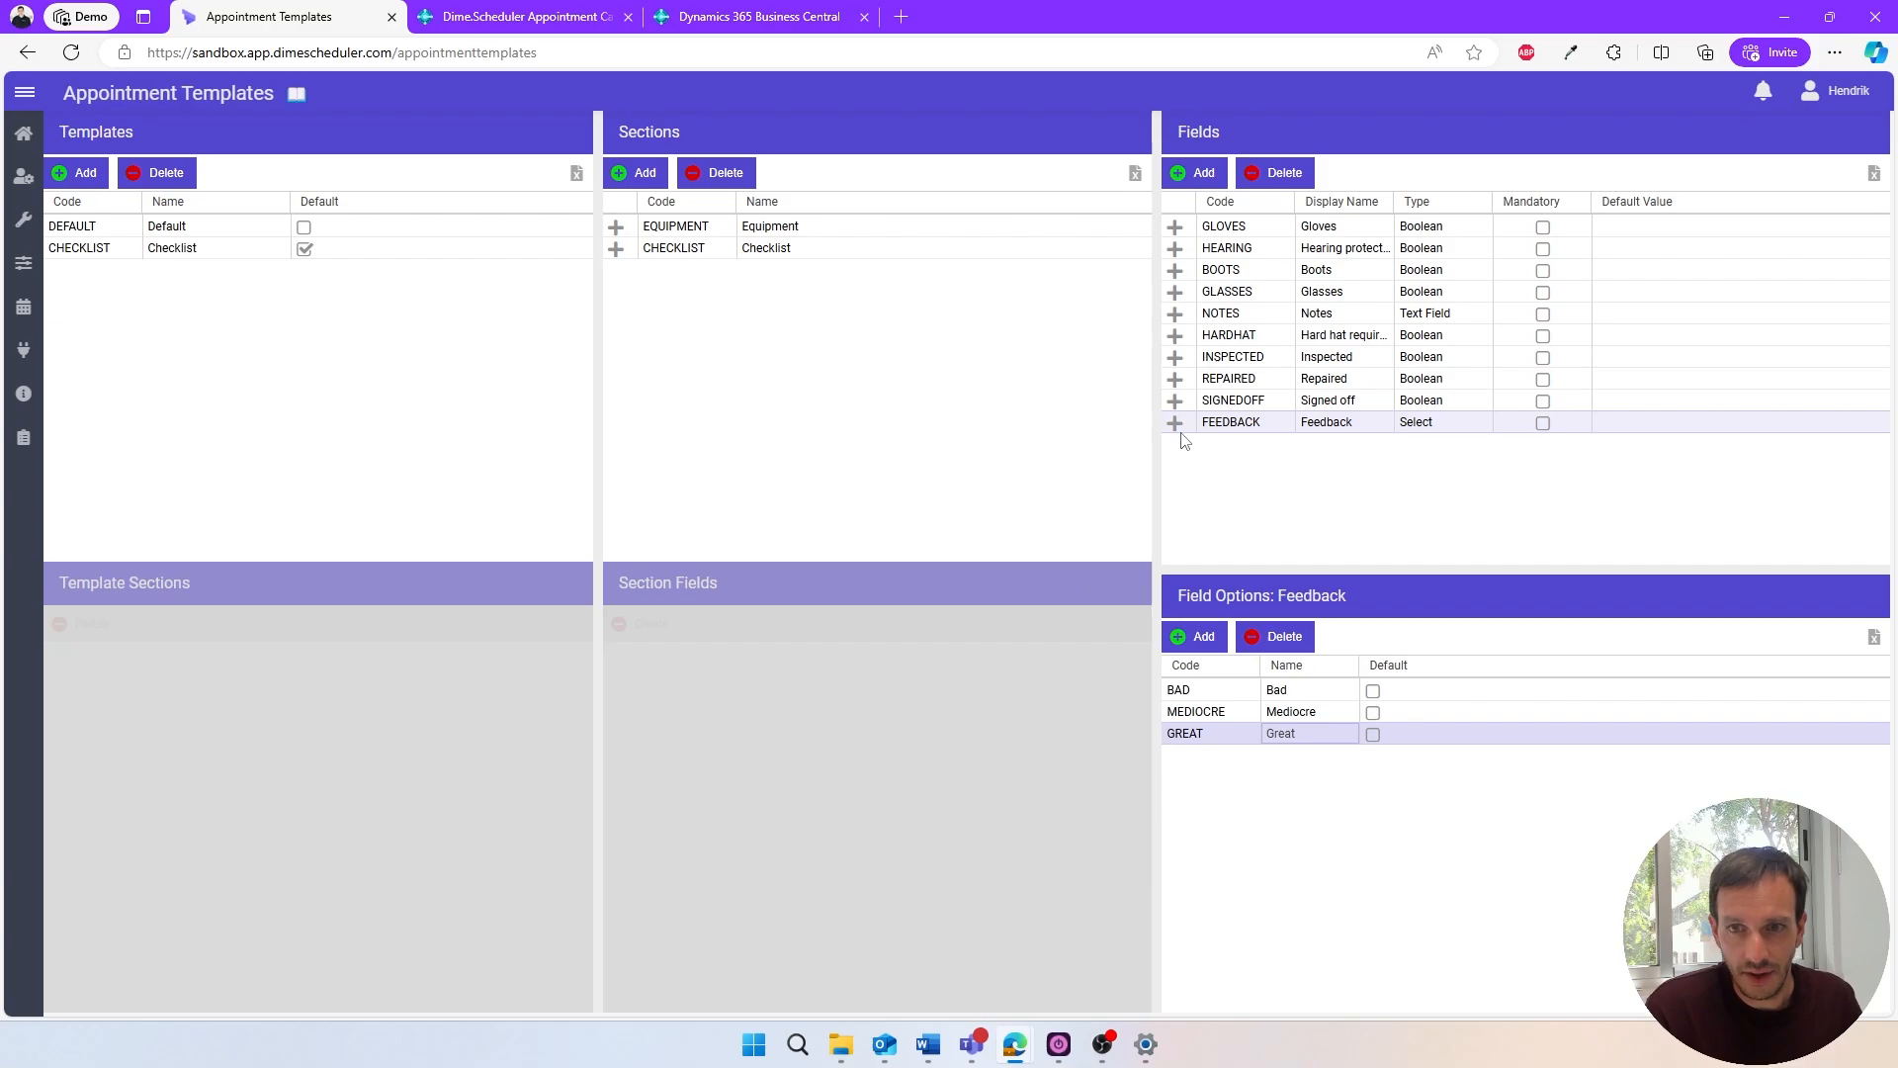
# - Assign the Feedback field to the Checklist section and return to the planning board
pyautogui.click(694, 251)
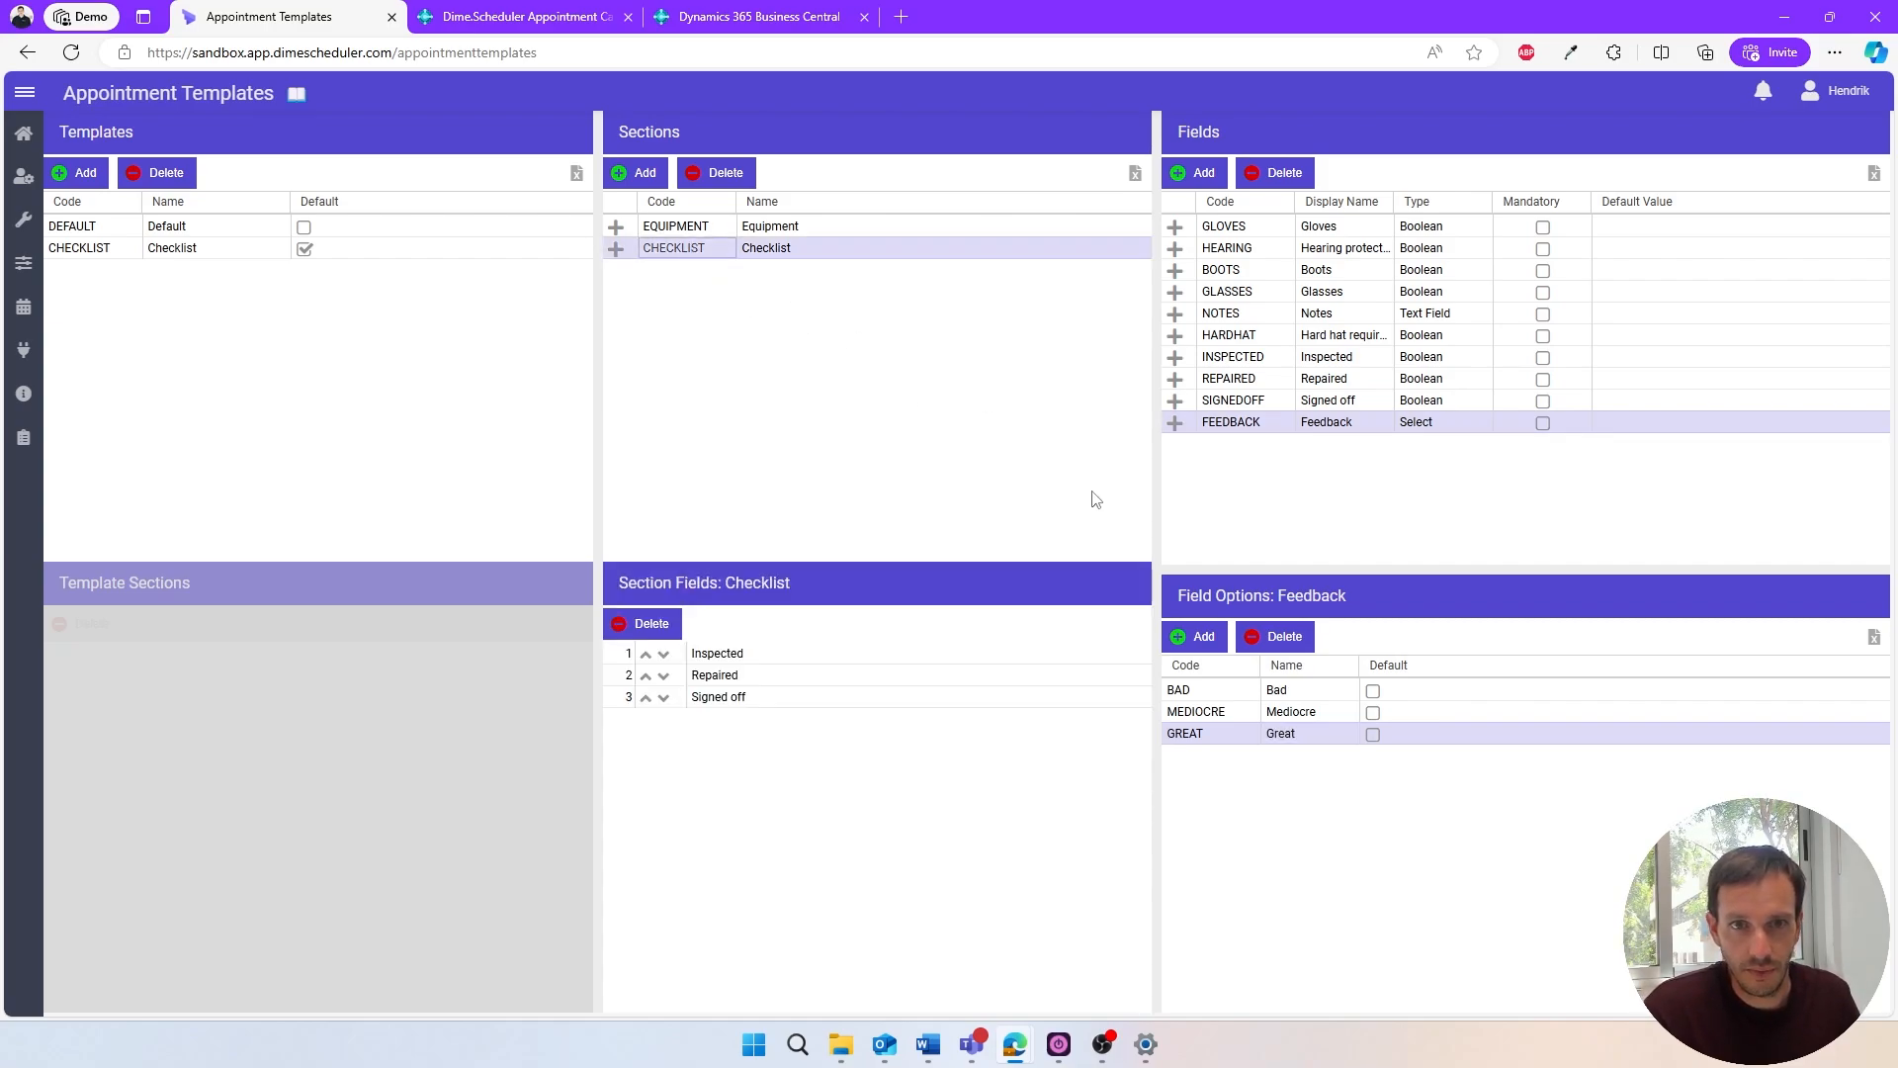
pyautogui.click(1175, 424)
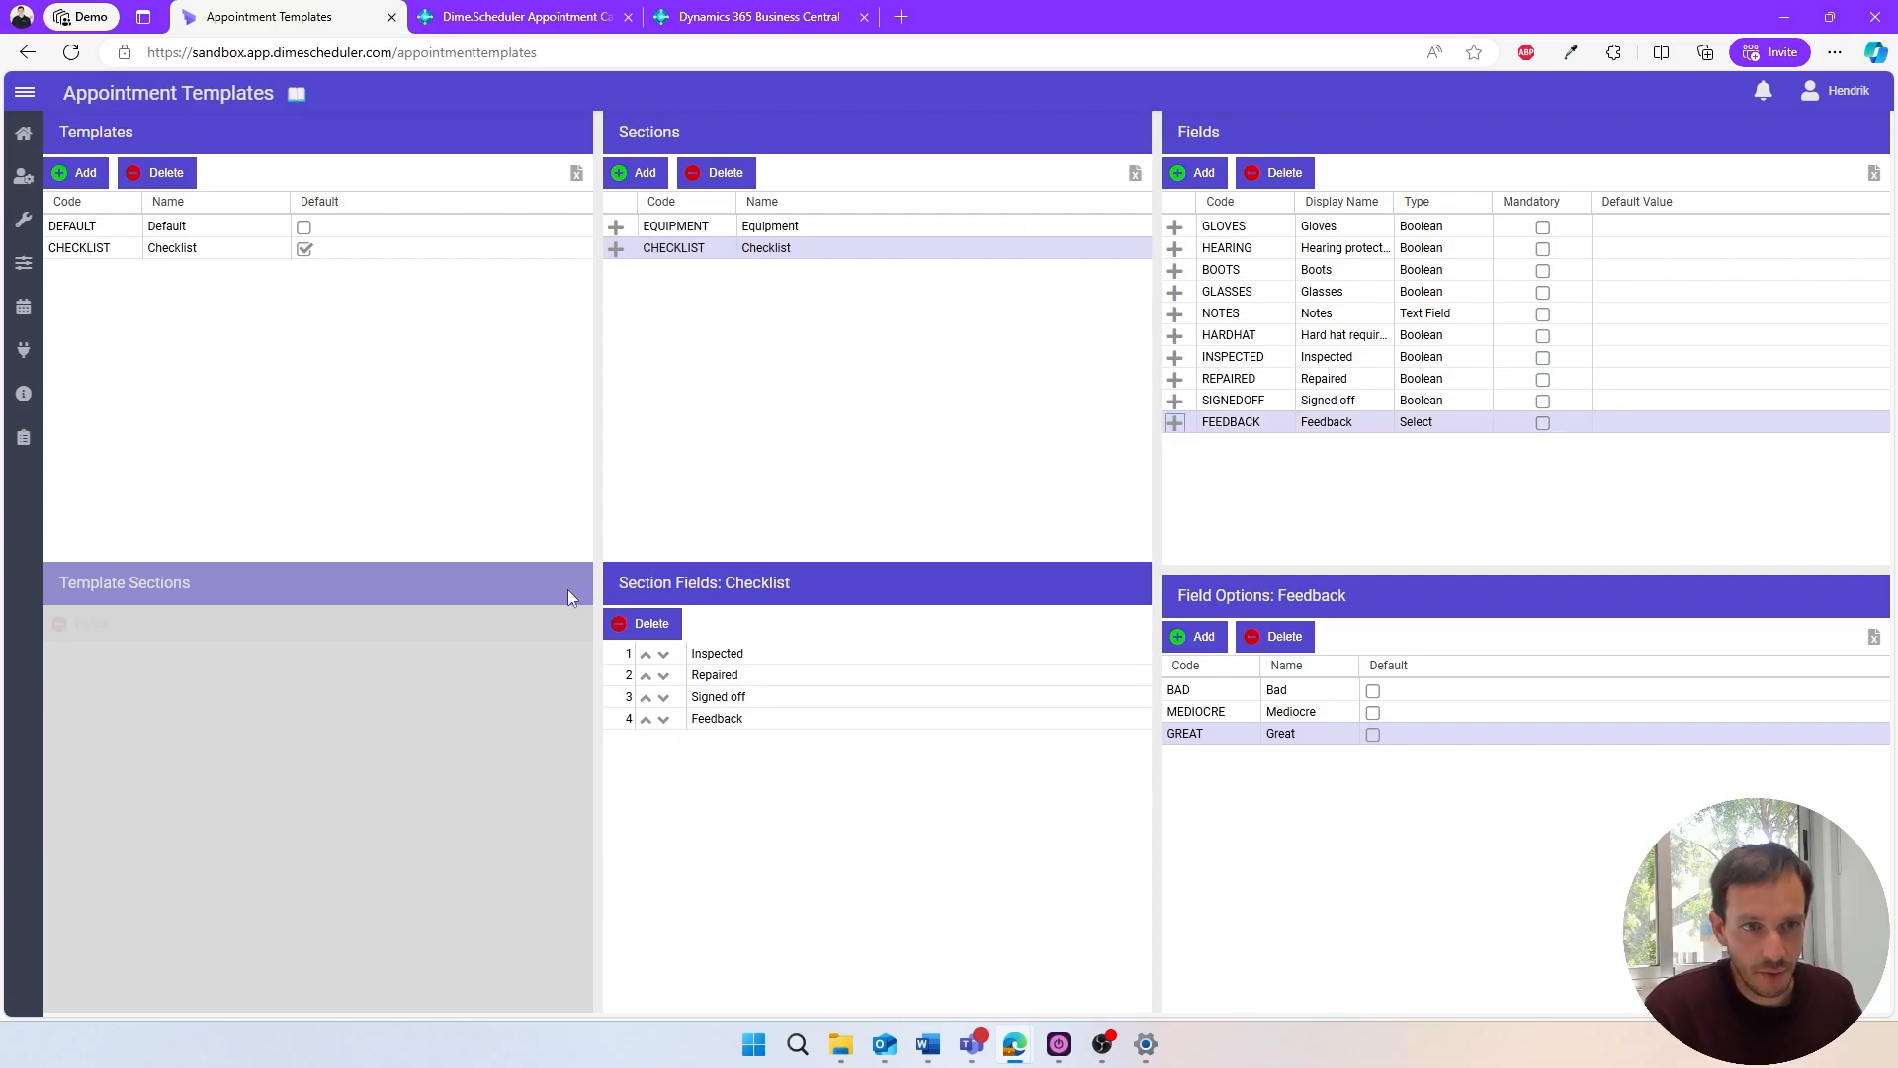
pyautogui.click(24, 133)
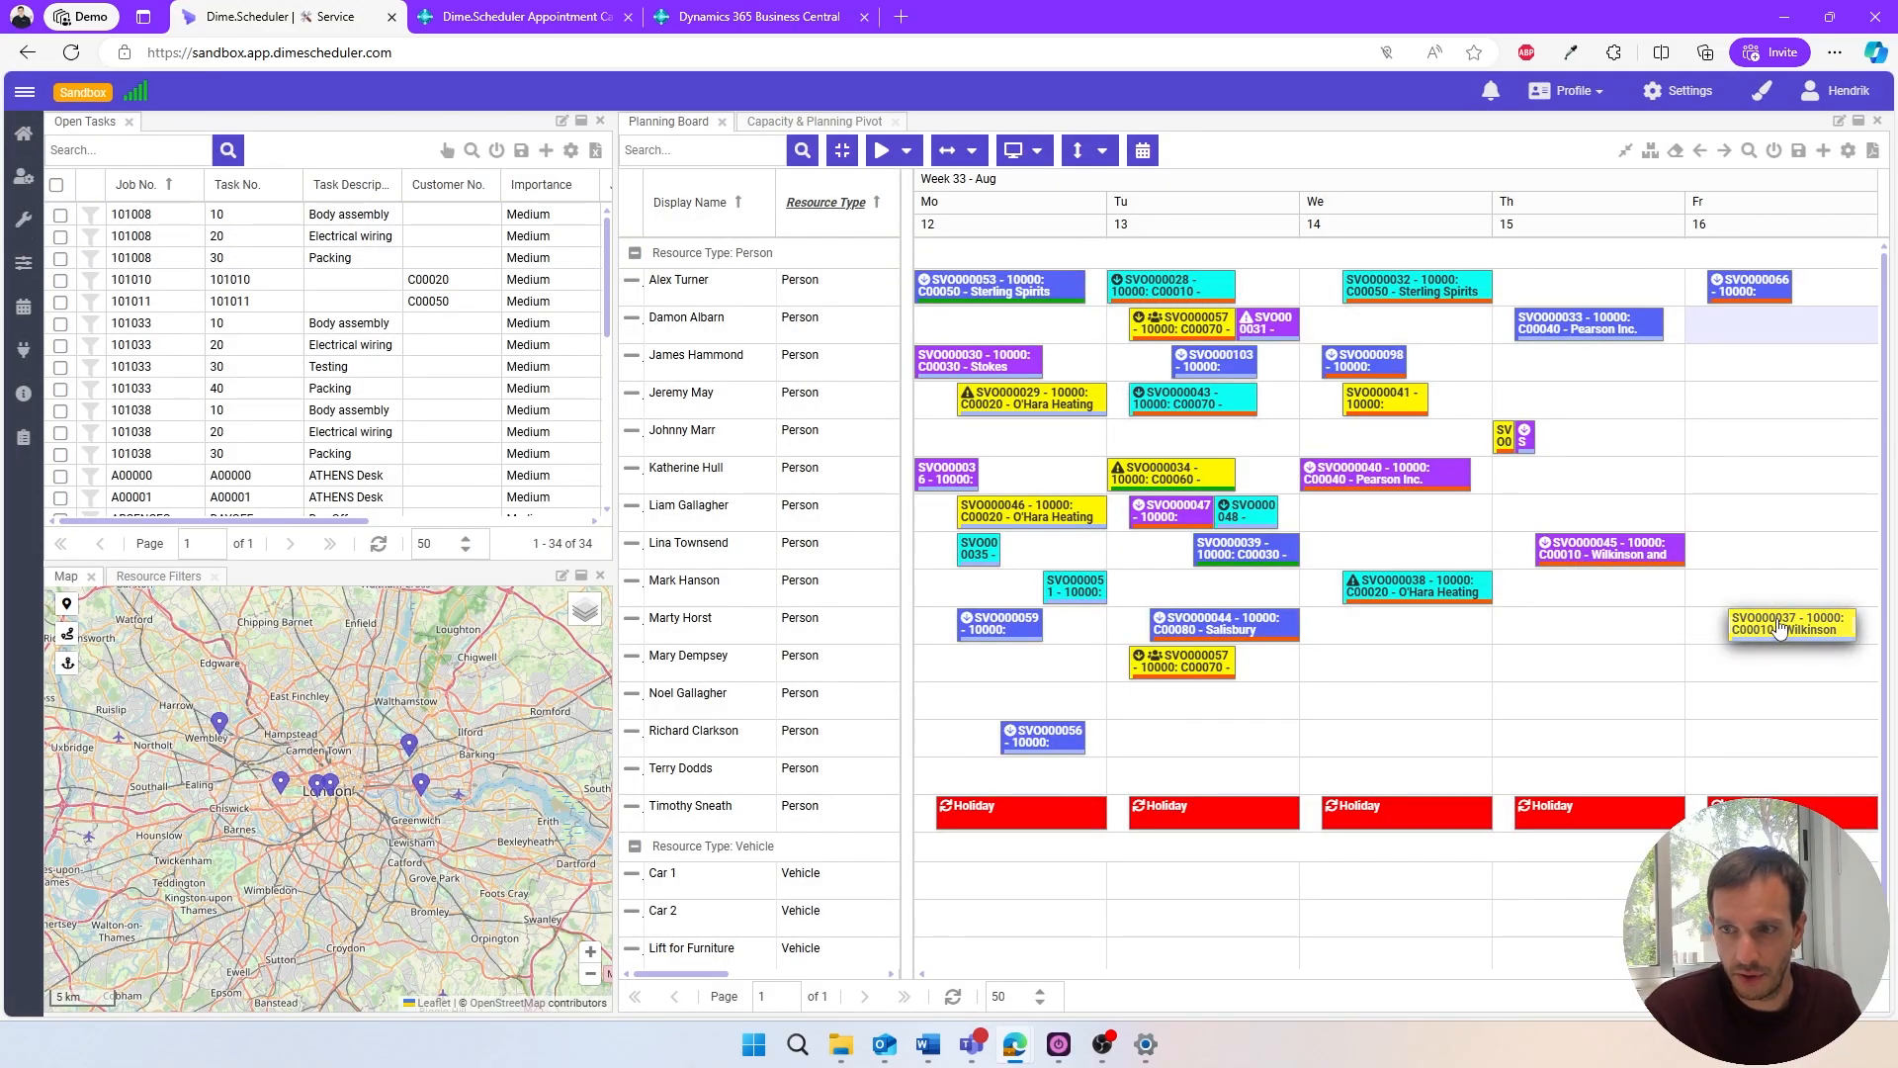
# - Open the Wilkinson and Sons appointment of 16 August, set Feedback to Great in its Checklist section, and save it
pyautogui.doubleClick(1779, 629)
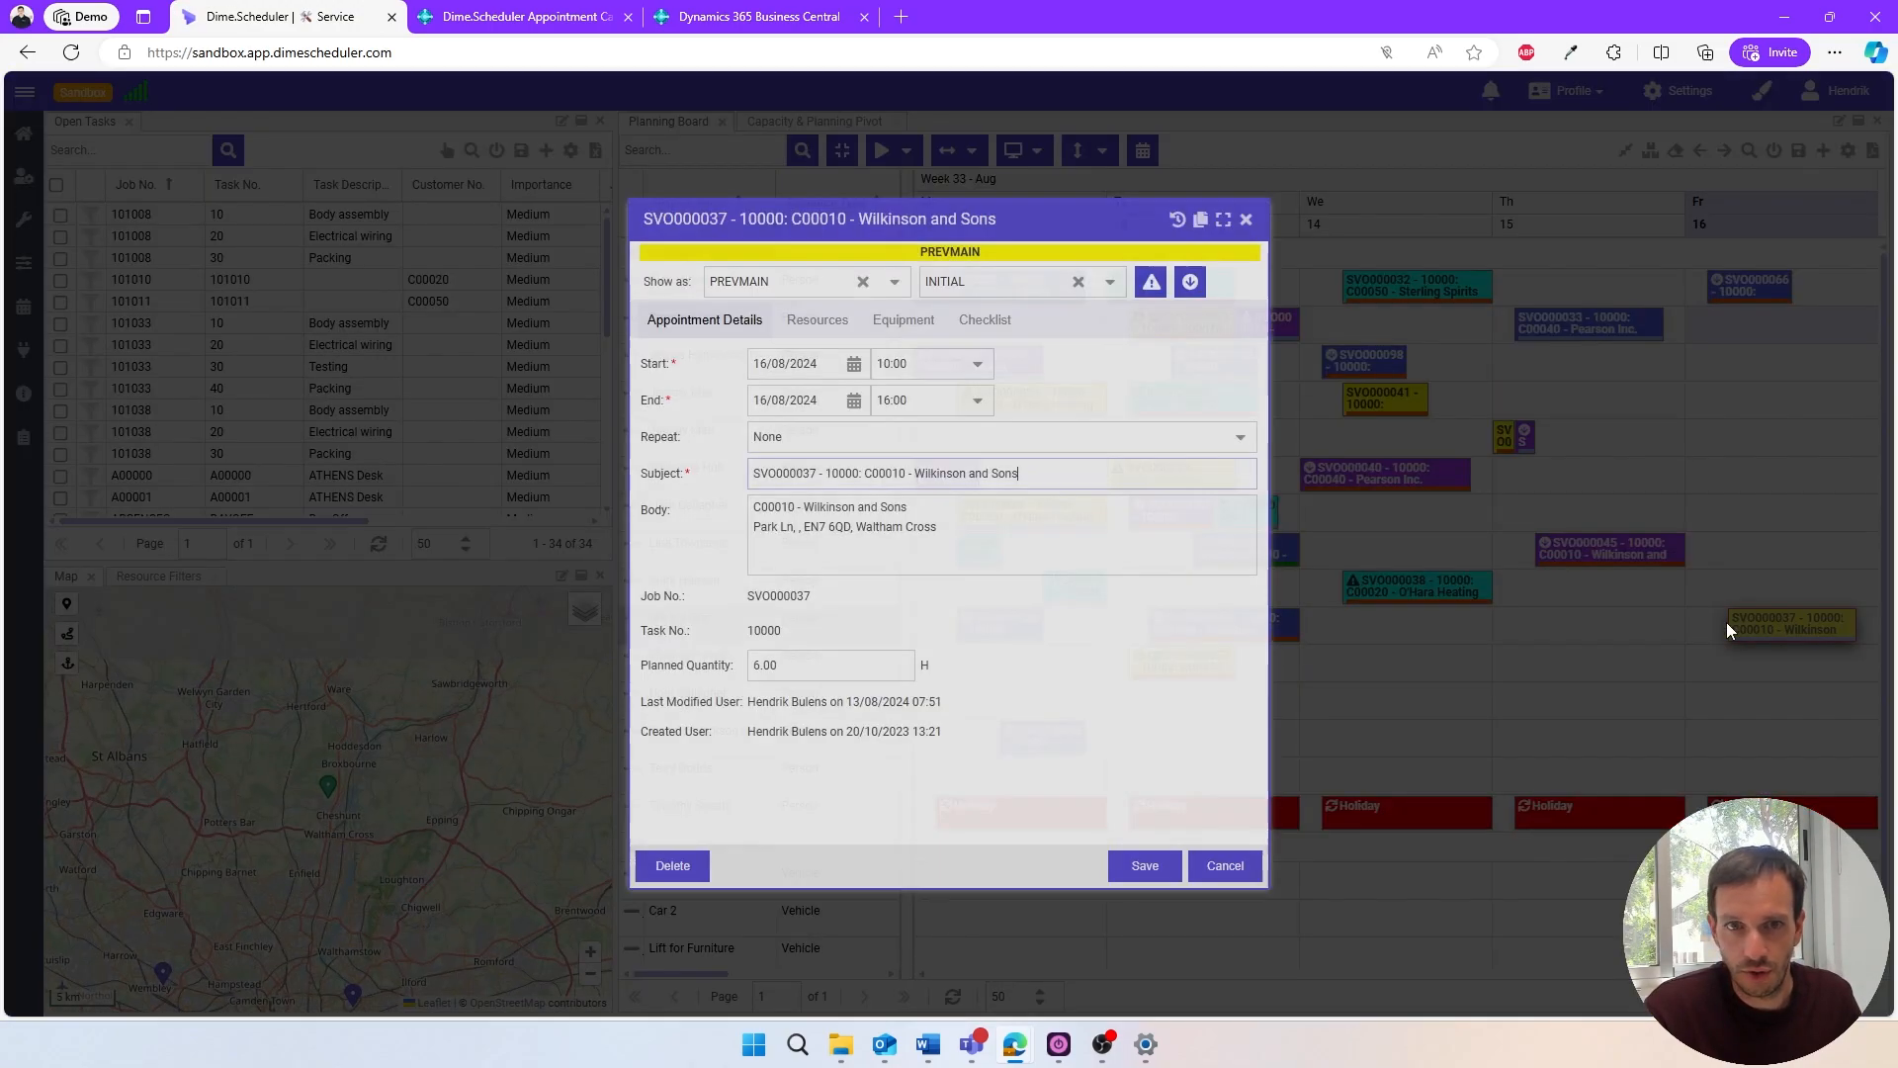
pyautogui.click(986, 319)
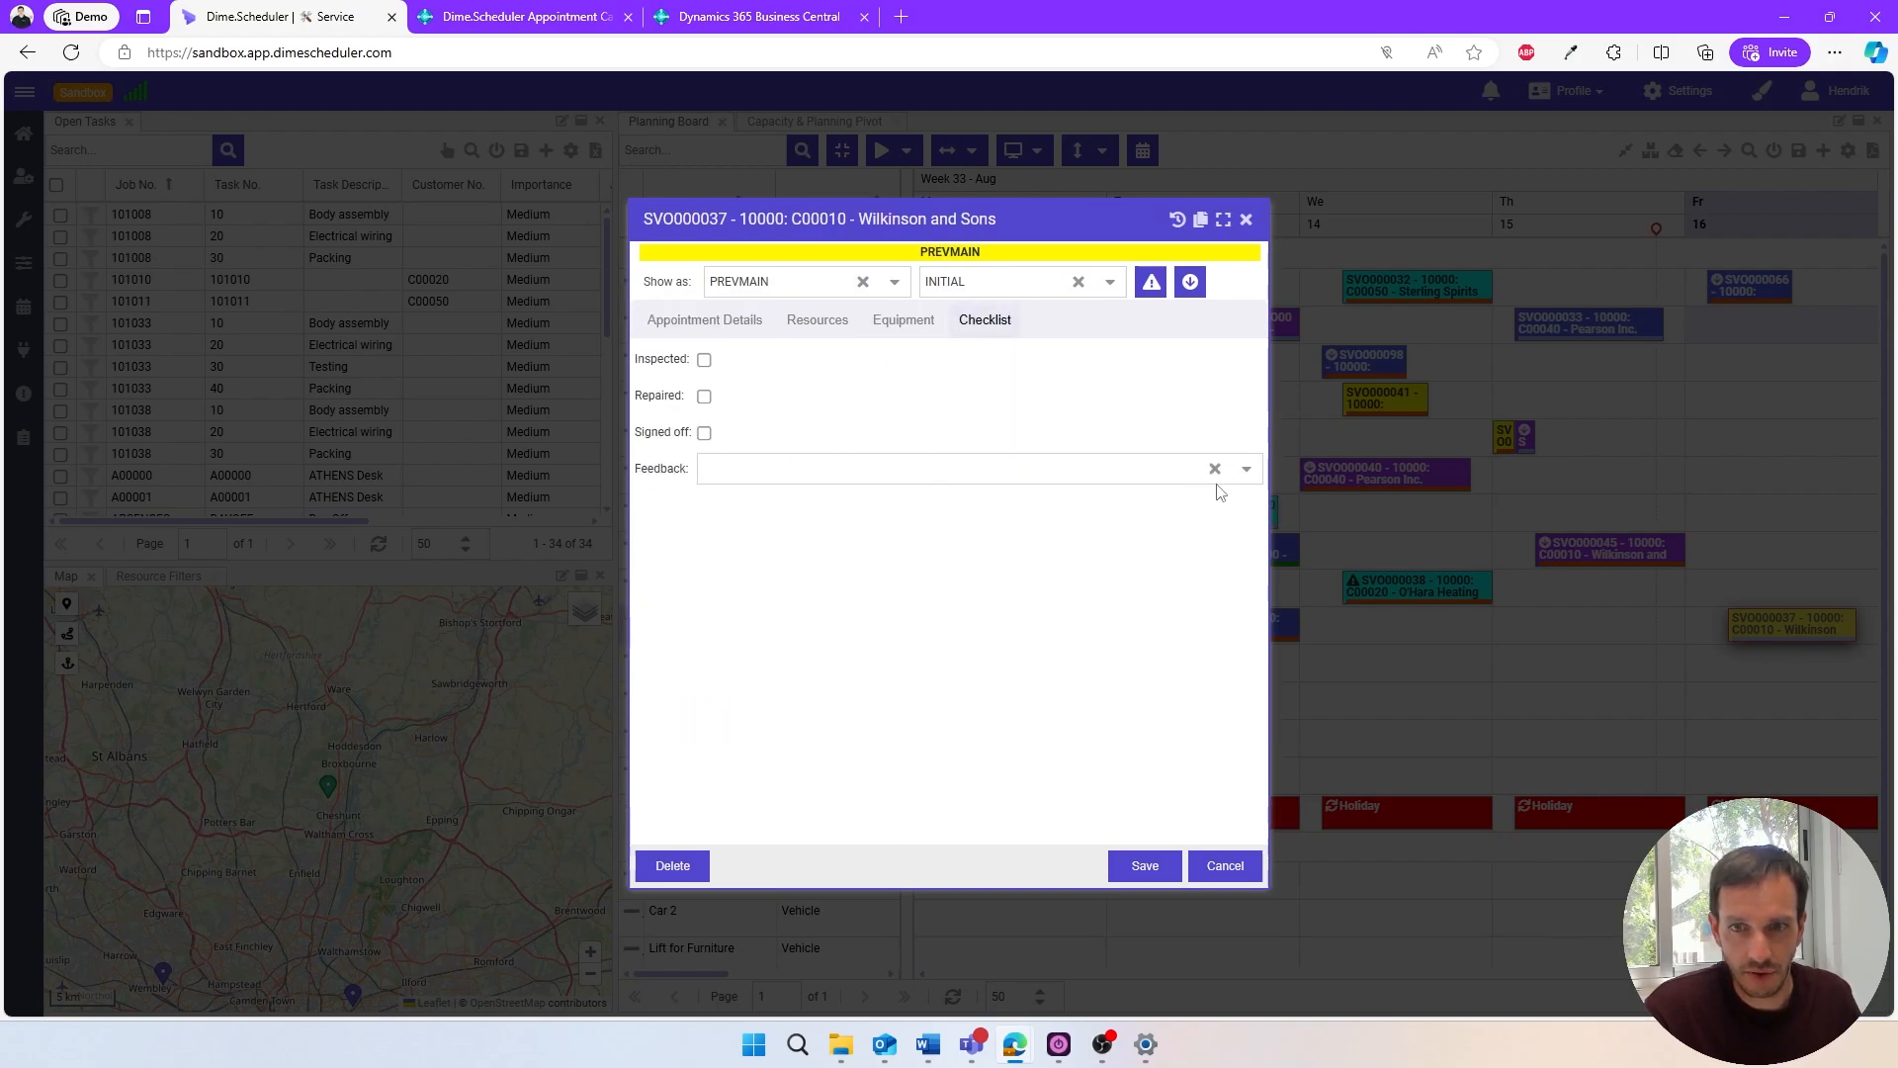
pyautogui.click(1245, 472)
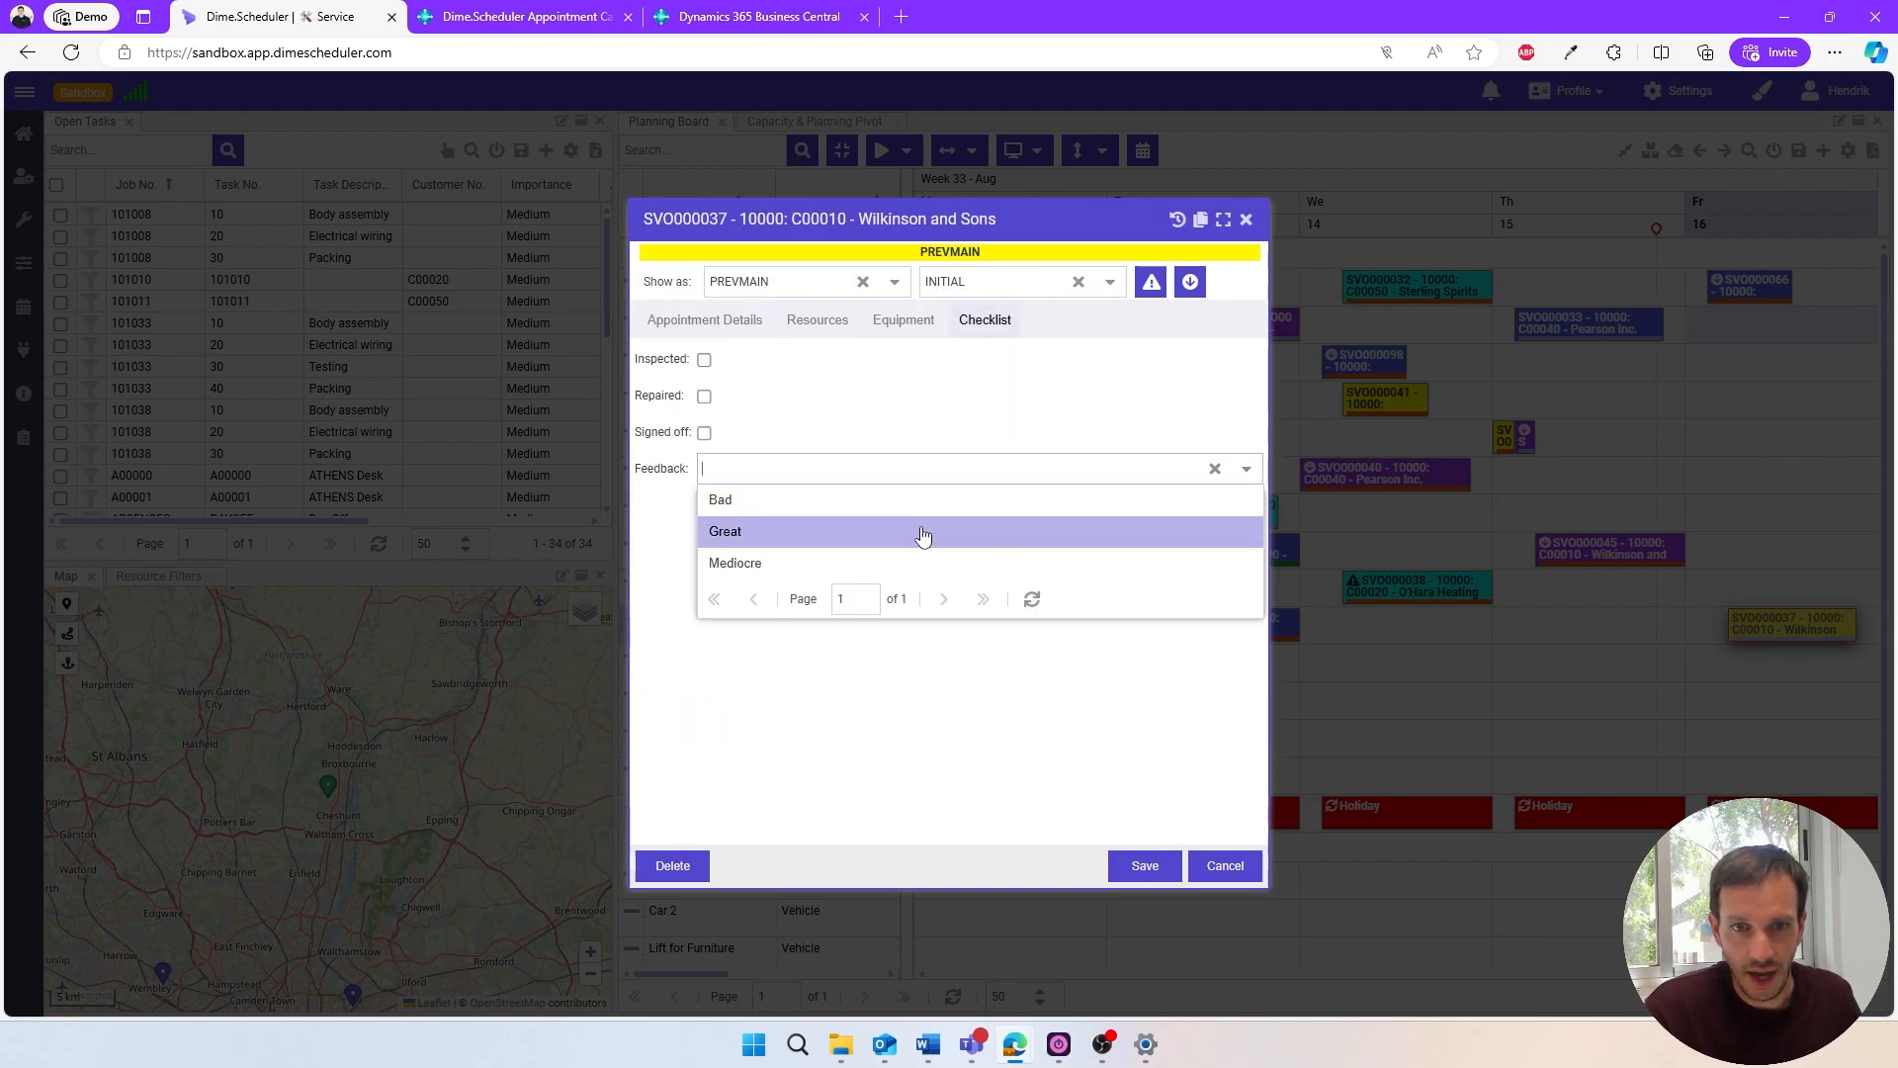
pyautogui.click(791, 541)
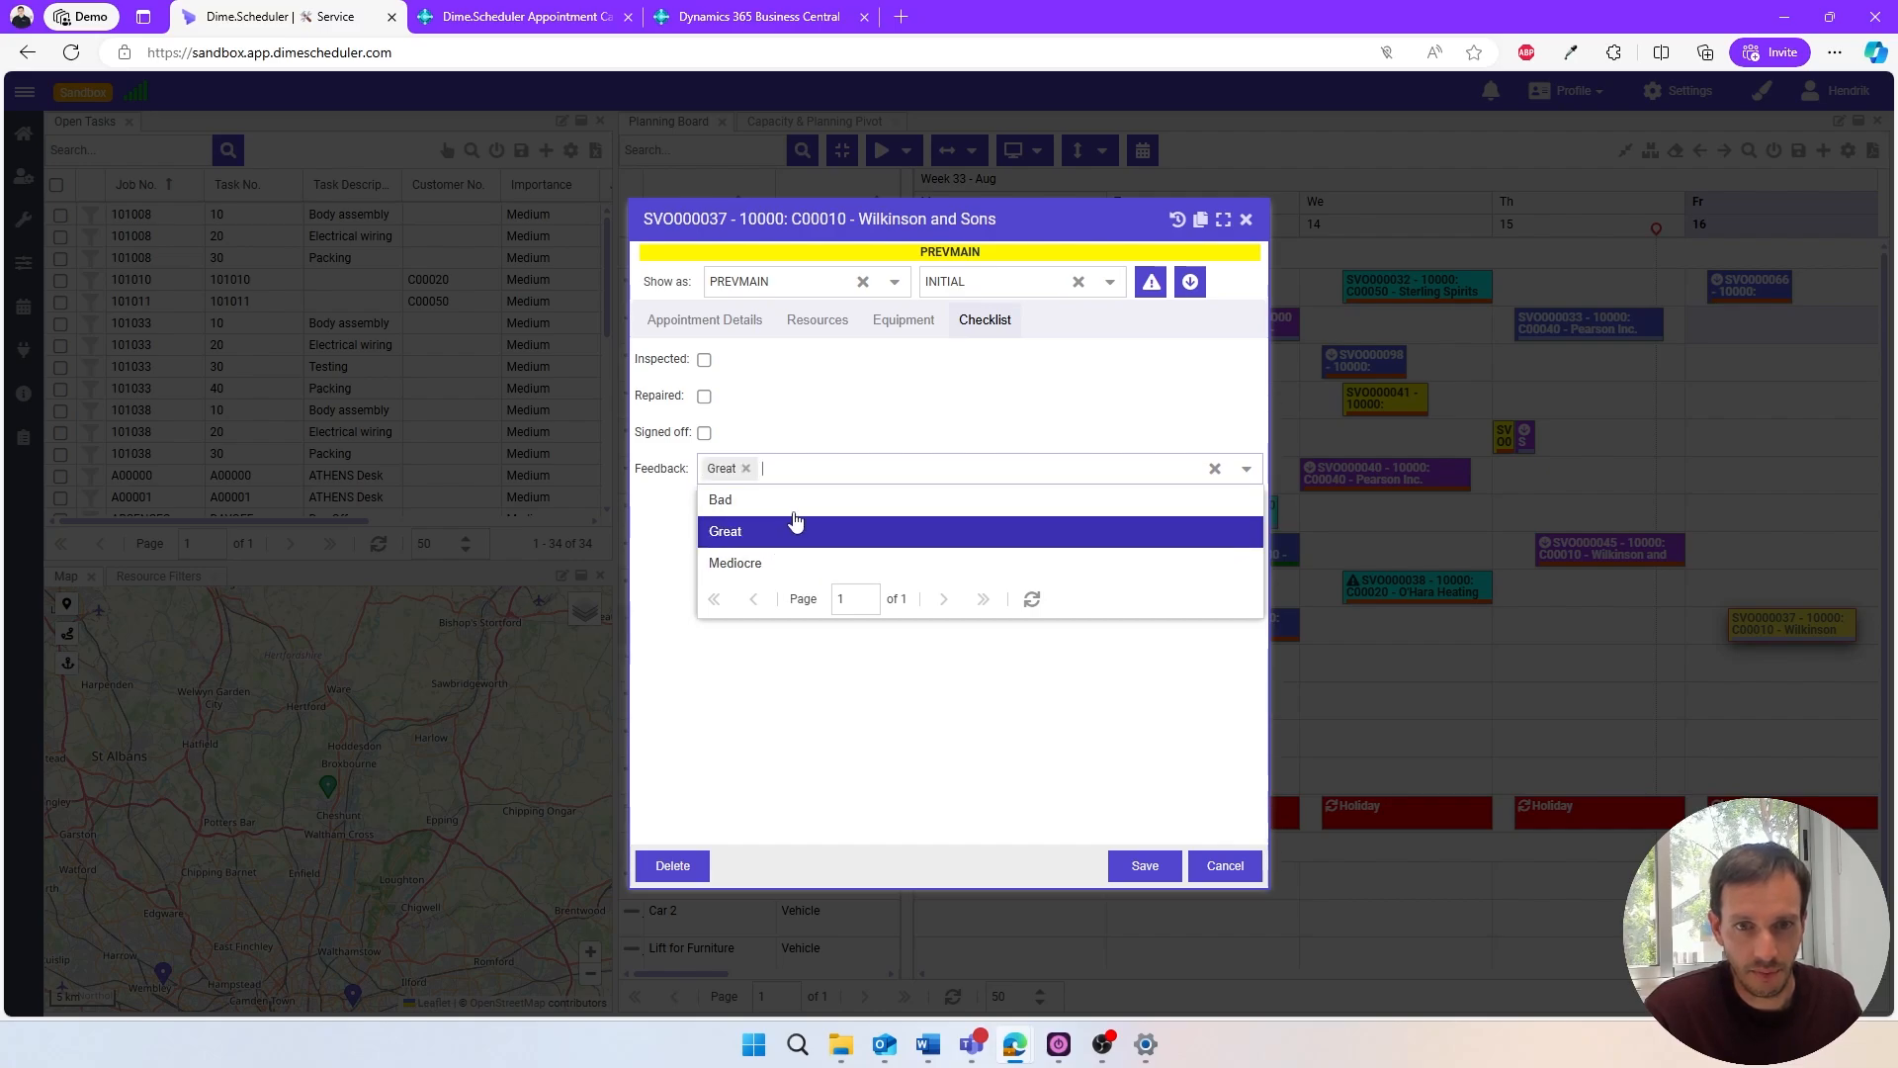
pyautogui.click(959, 744)
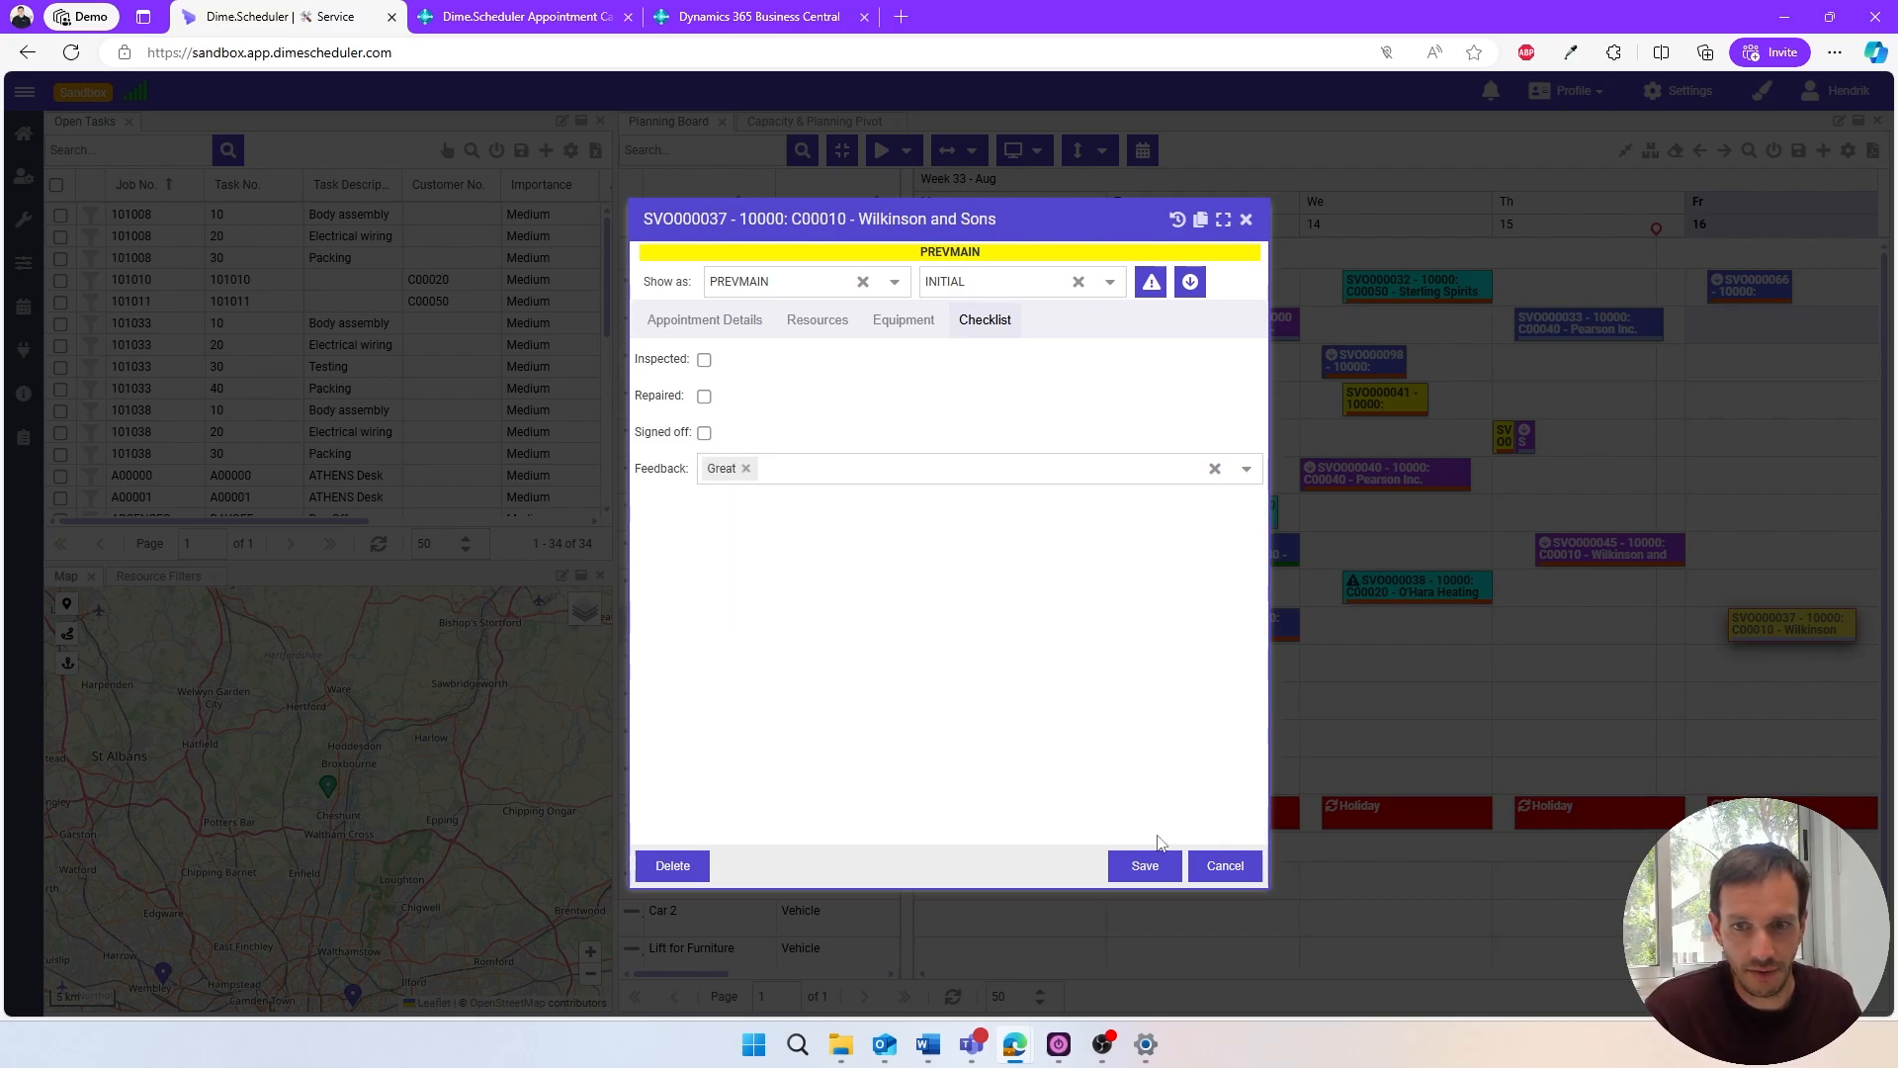
pyautogui.click(1153, 868)
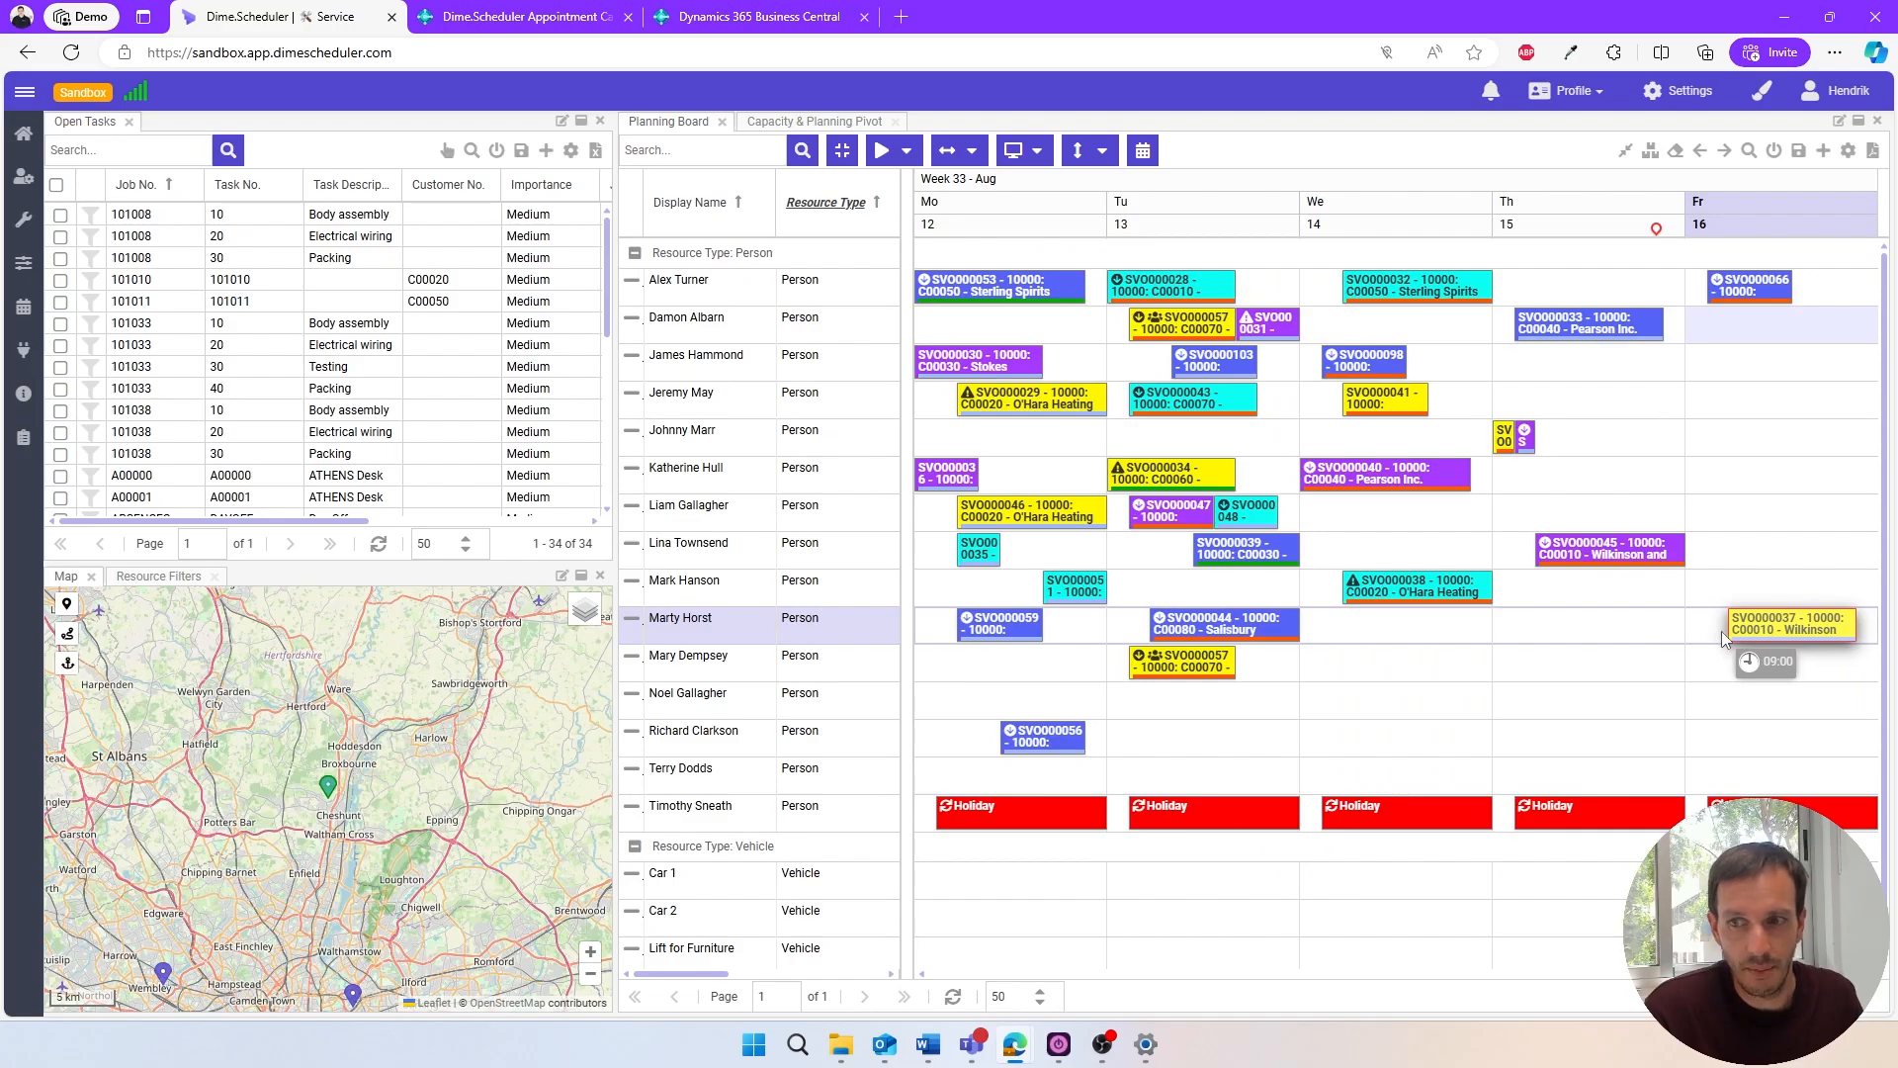